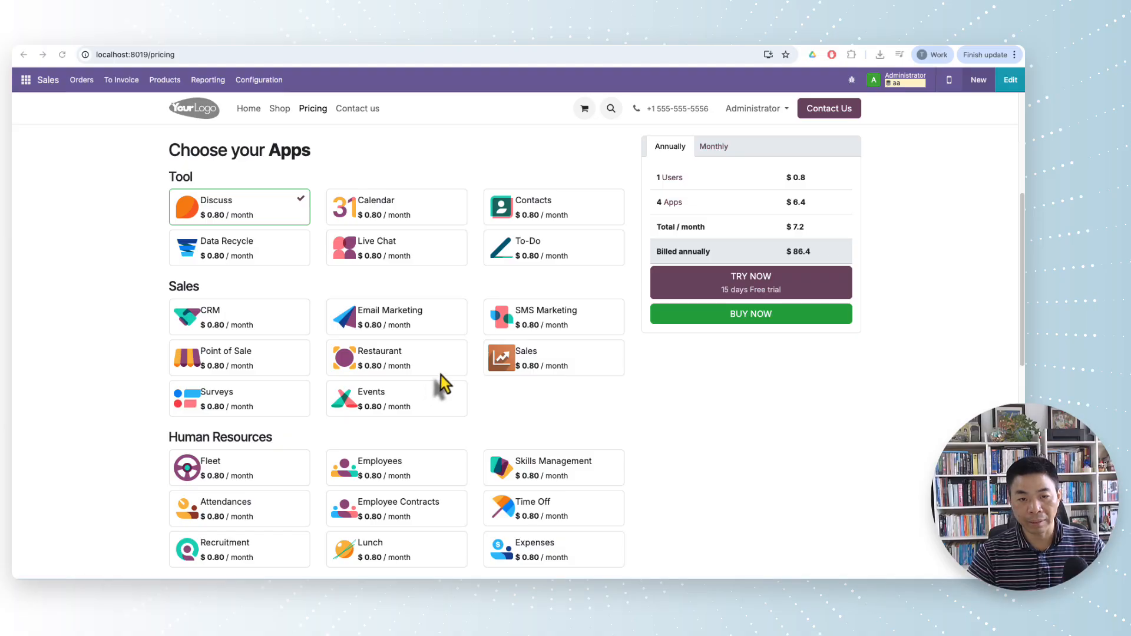
- Look over the app categories and the preselected apps on the pricing page, including Contract Management under Accounting
scroll(386, 458, down, 5)
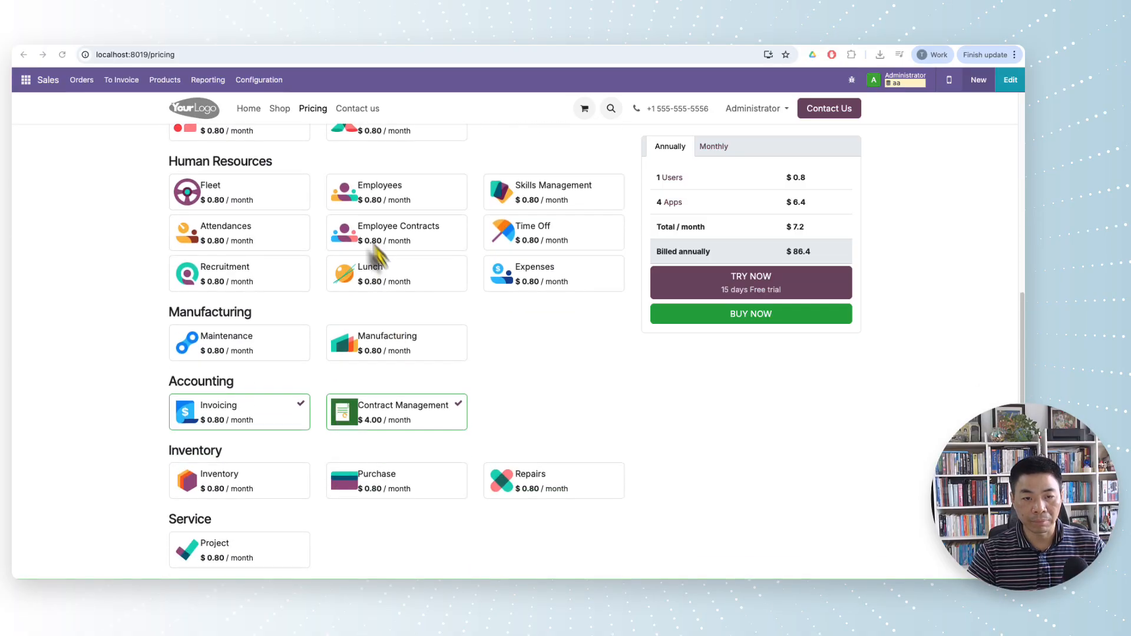
scroll(376, 487, up, 4)
scroll(376, 487, down, 4)
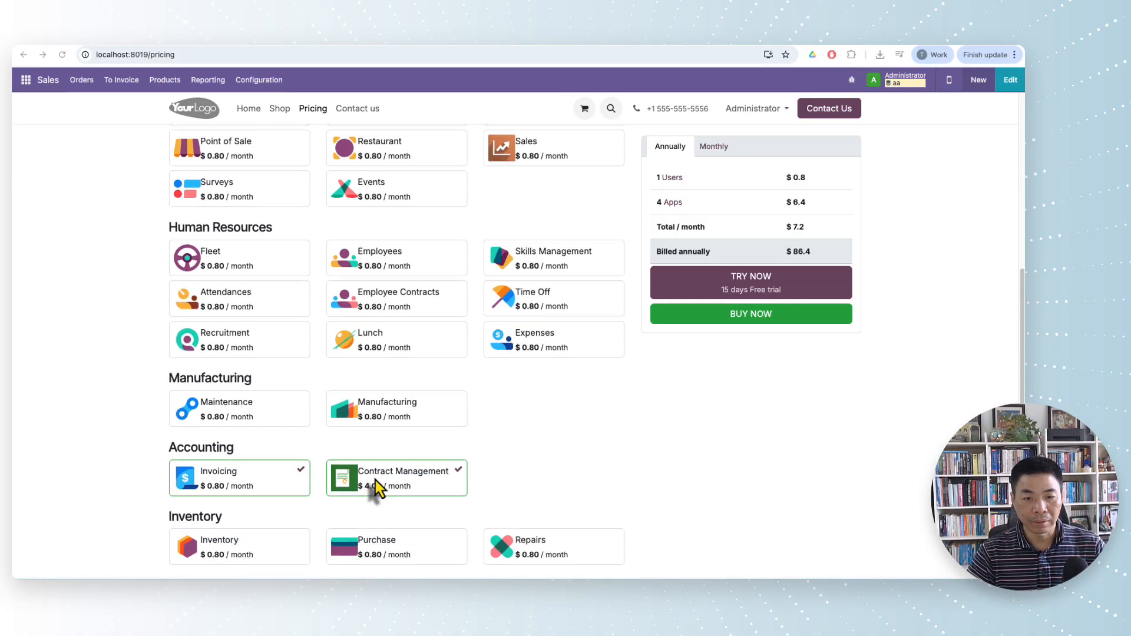
scroll(431, 482, up, 1)
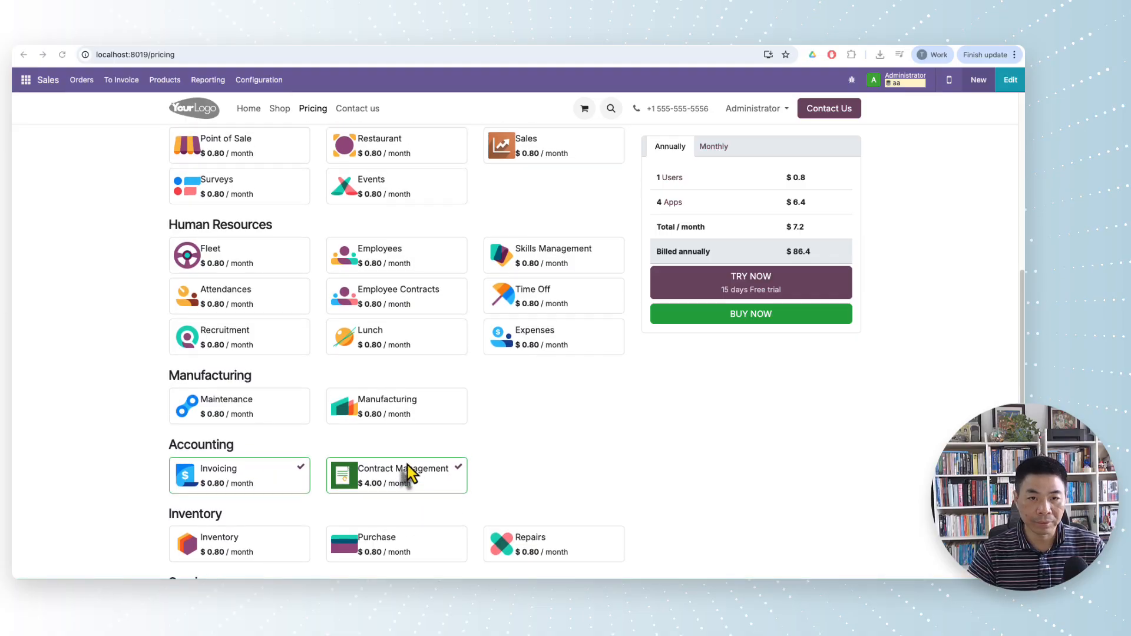
scroll(408, 462, up, 8)
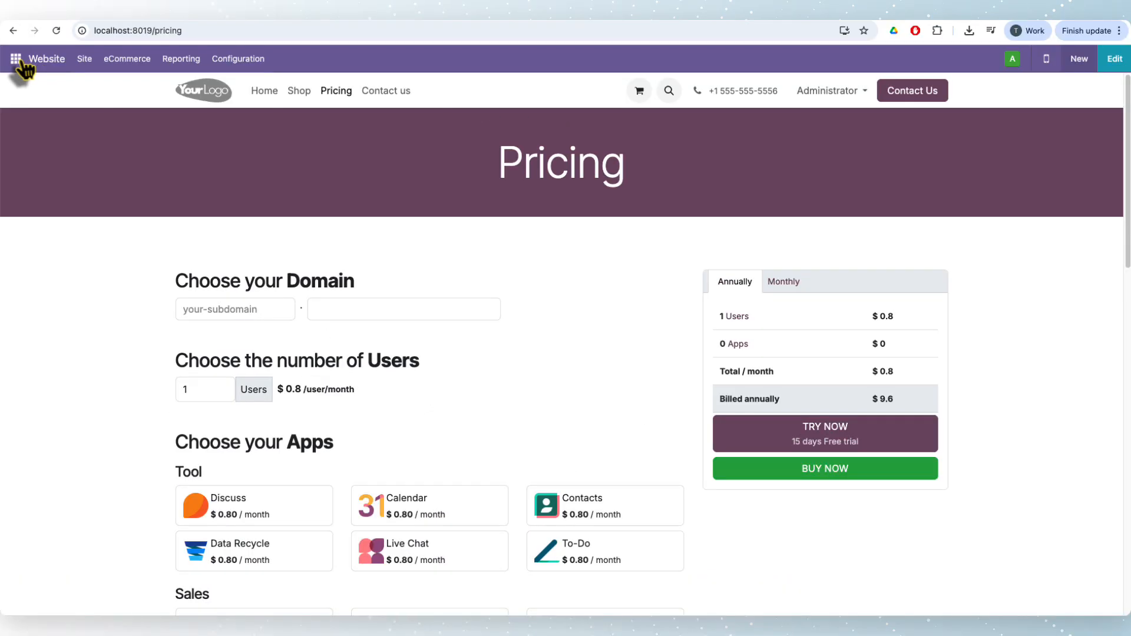
- Open the list of products in the Sales app
click(16, 59)
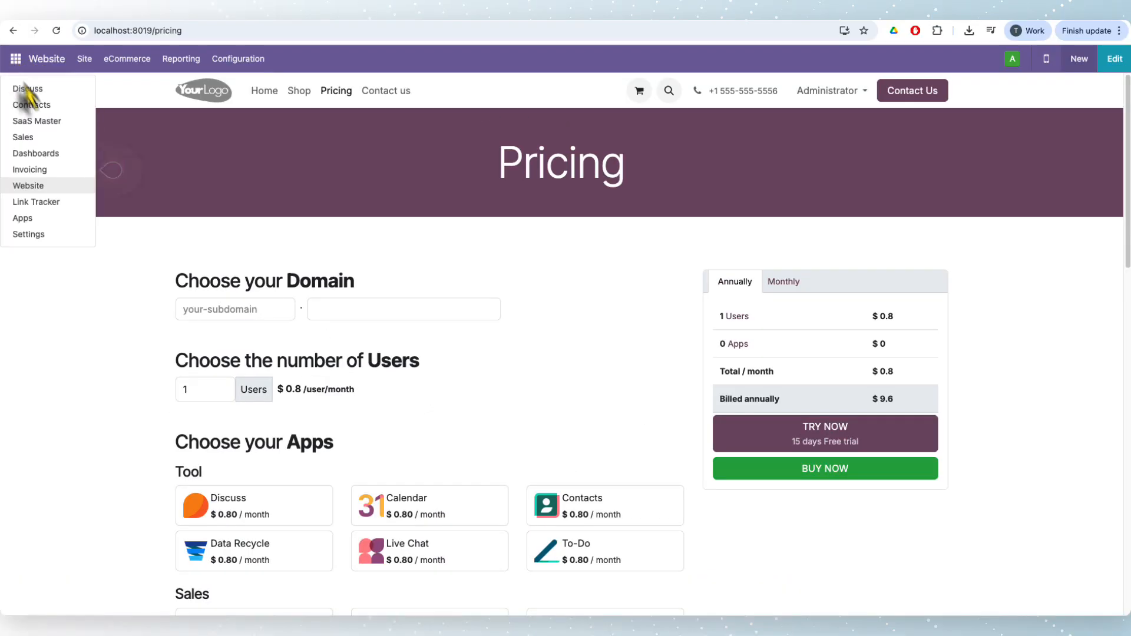
click(47, 122)
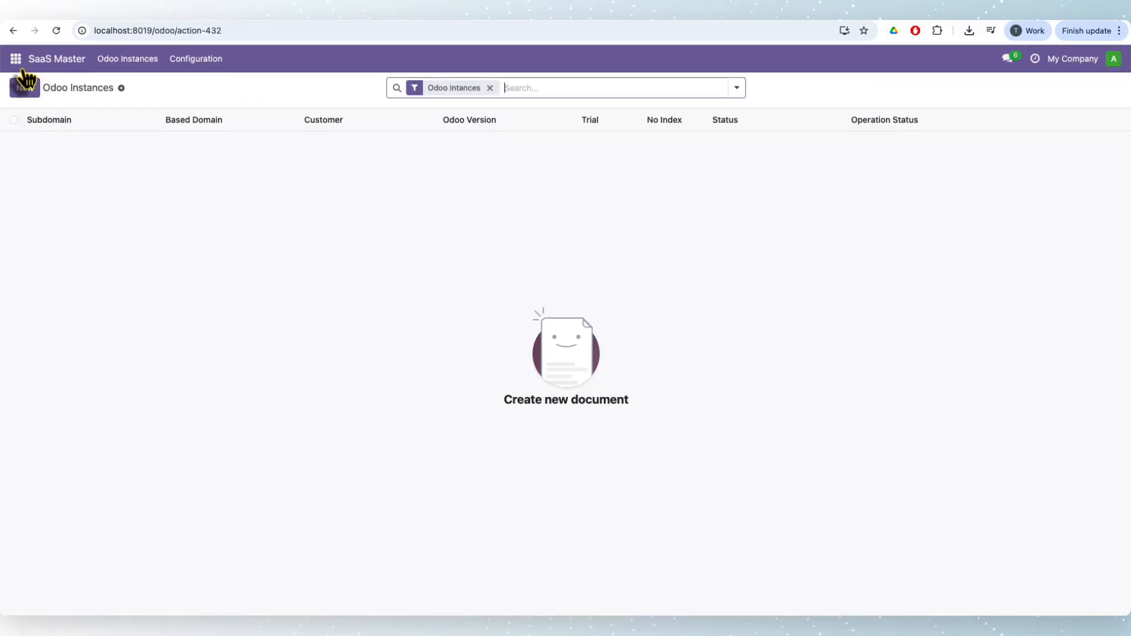
click(15, 59)
click(27, 138)
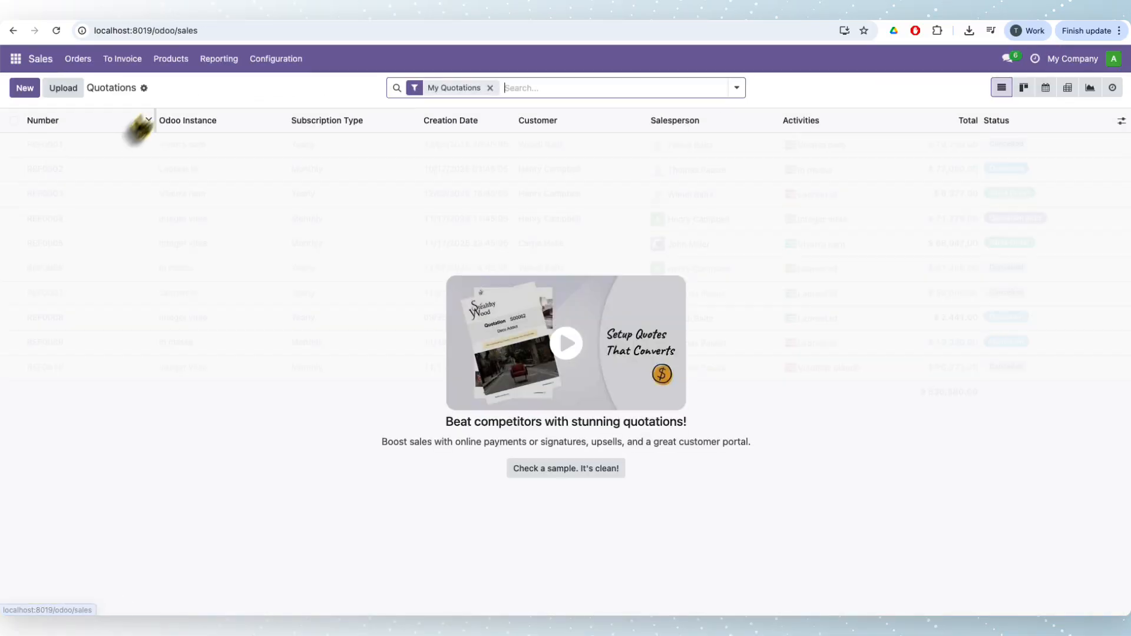
click(171, 59)
click(182, 95)
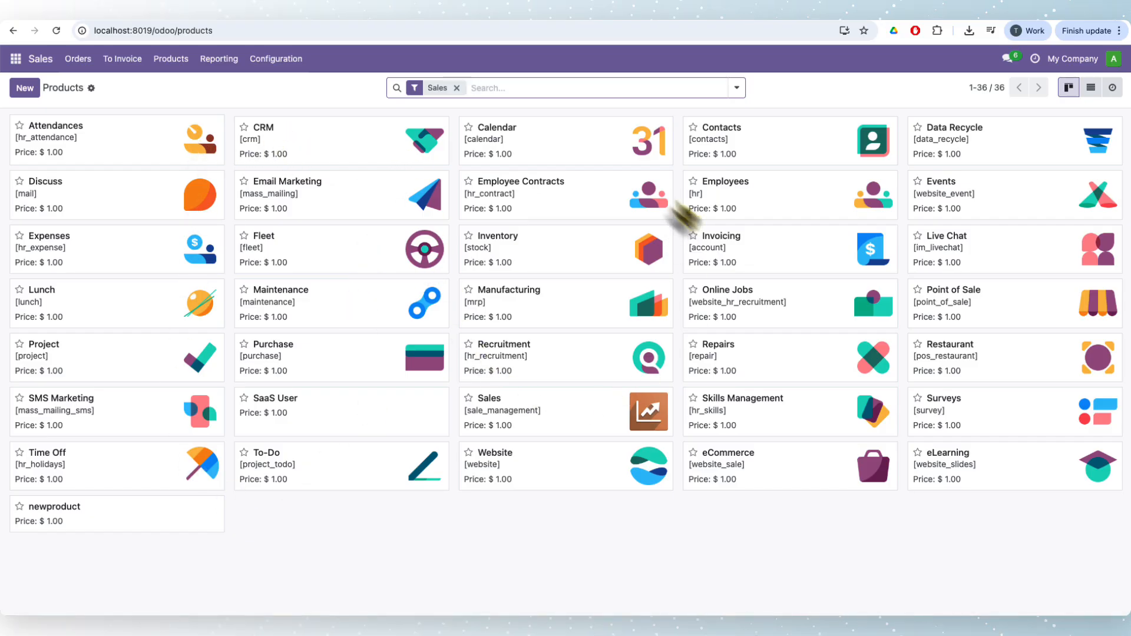
- Remove the default Sales filter, search the products for "user" and open the SaaS User product
click(507, 85)
key(BackSpace)
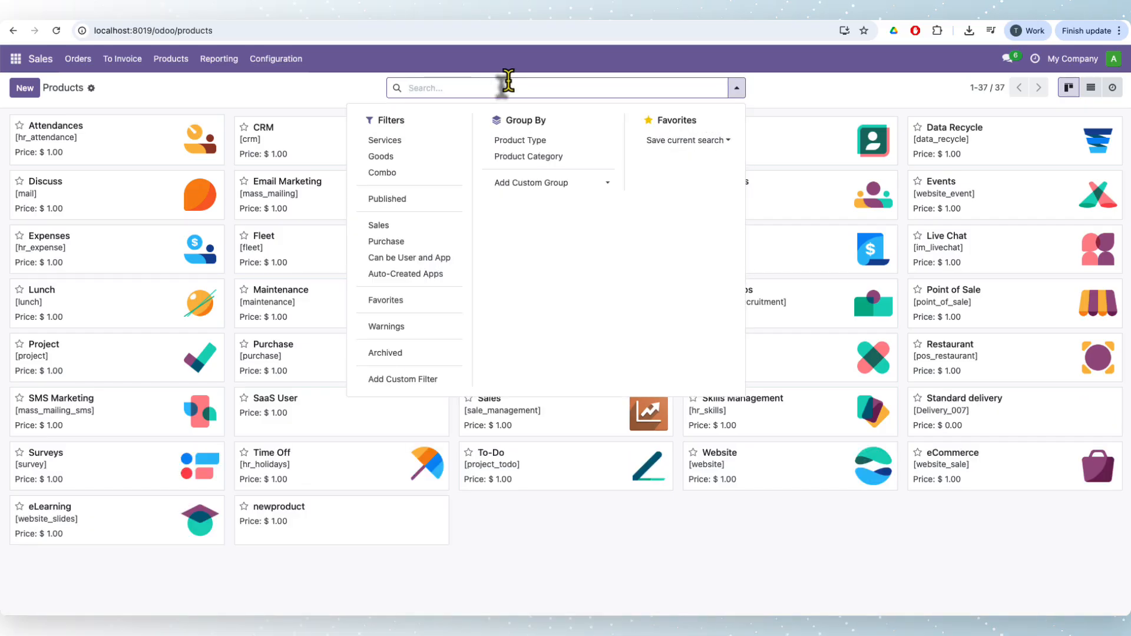
text(user)
key(Return)
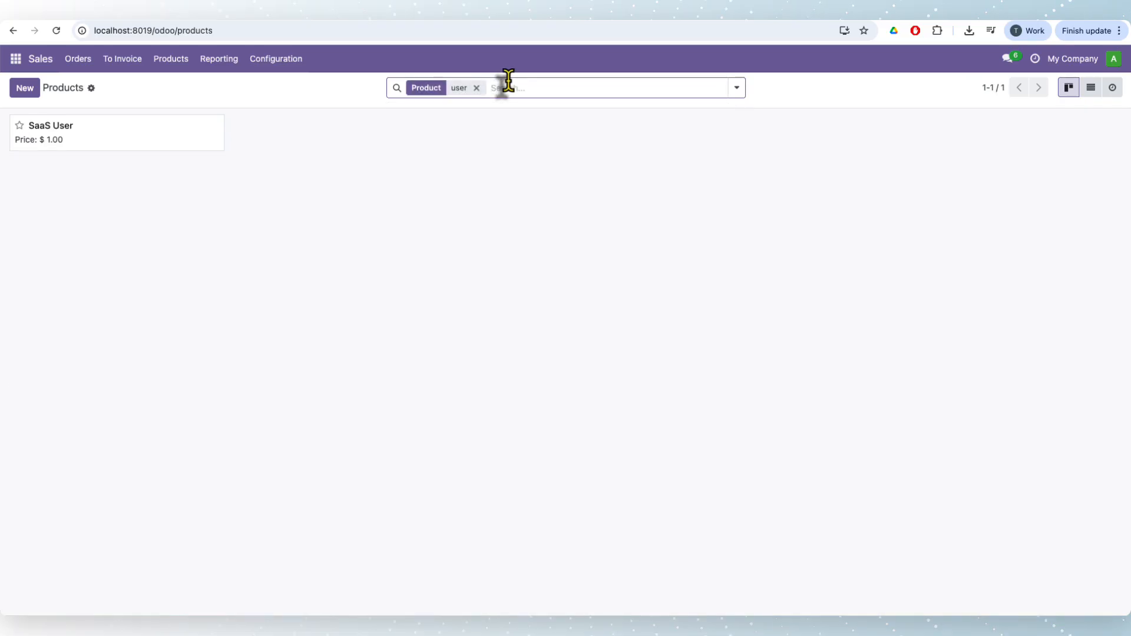
click(146, 141)
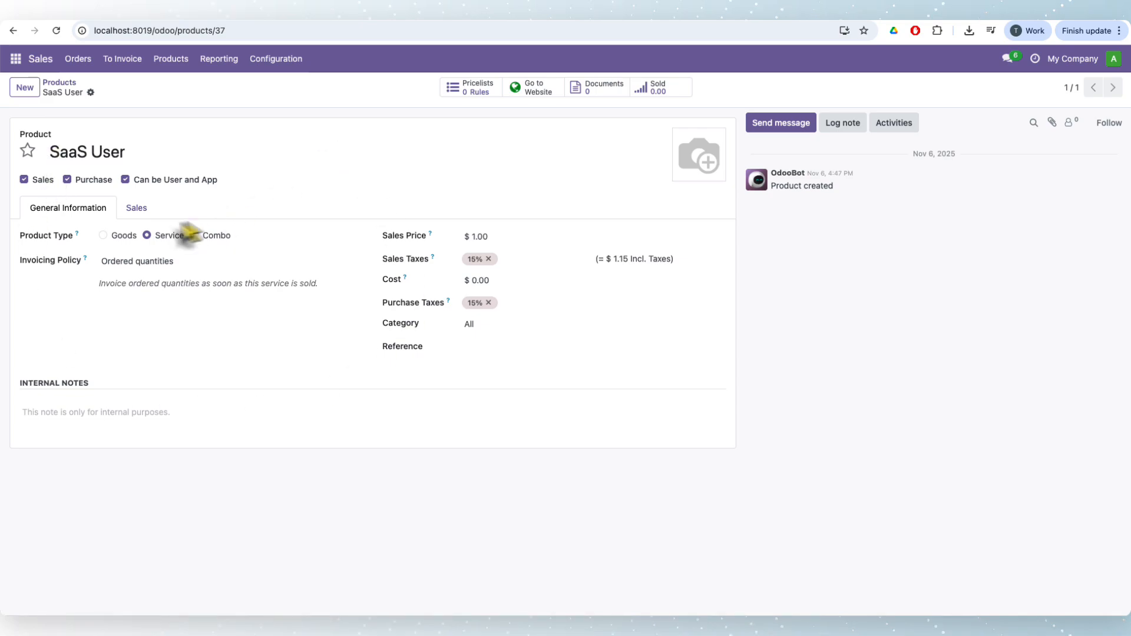
- Review the SaaS User product's app category under SaaS App Information and its sales price in the general information
click(137, 211)
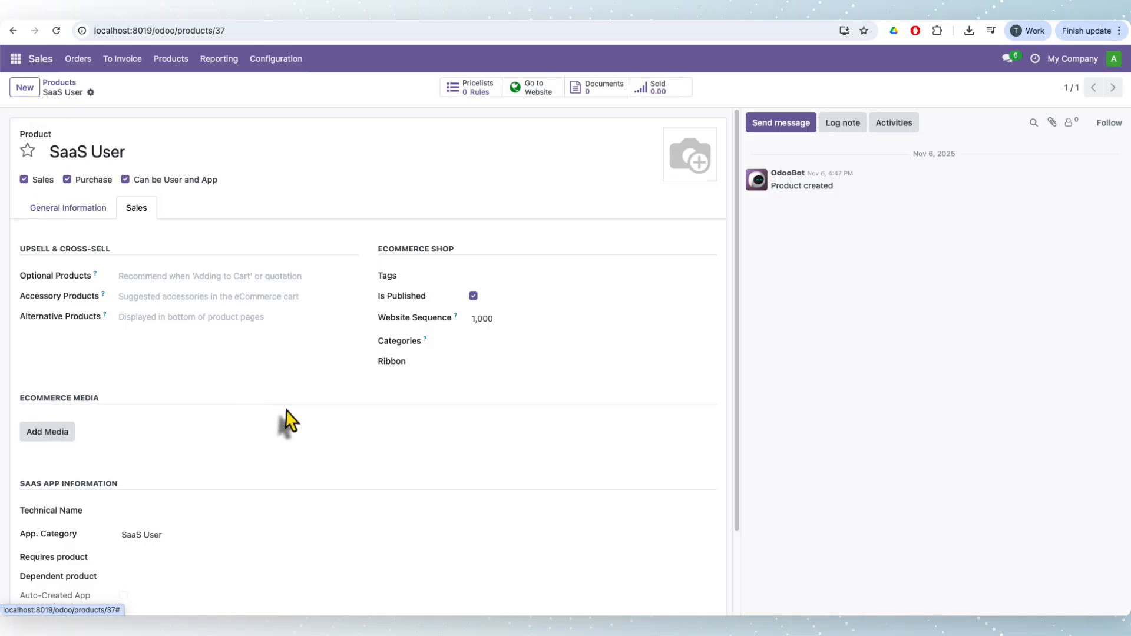
scroll(293, 420, down, 3)
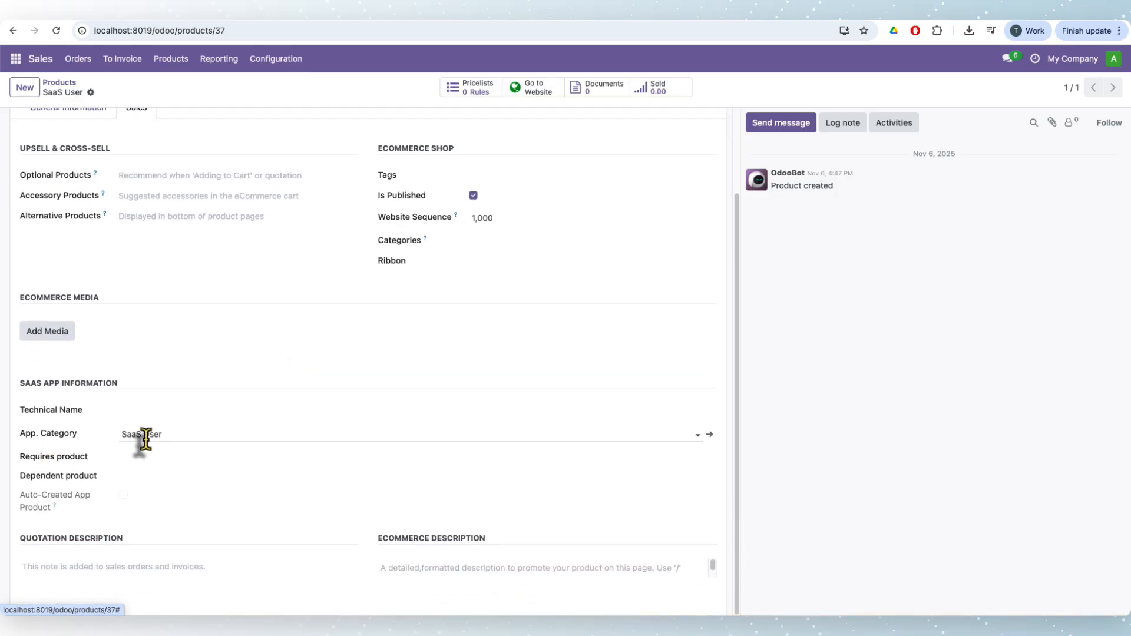
scroll(196, 437, up, 2)
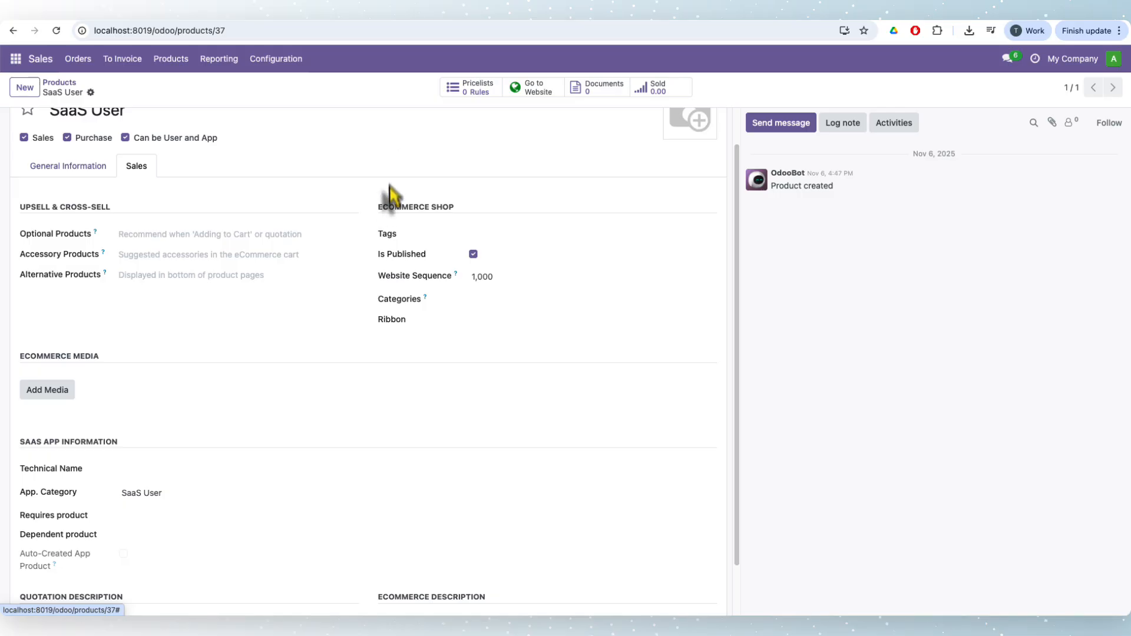
click(80, 169)
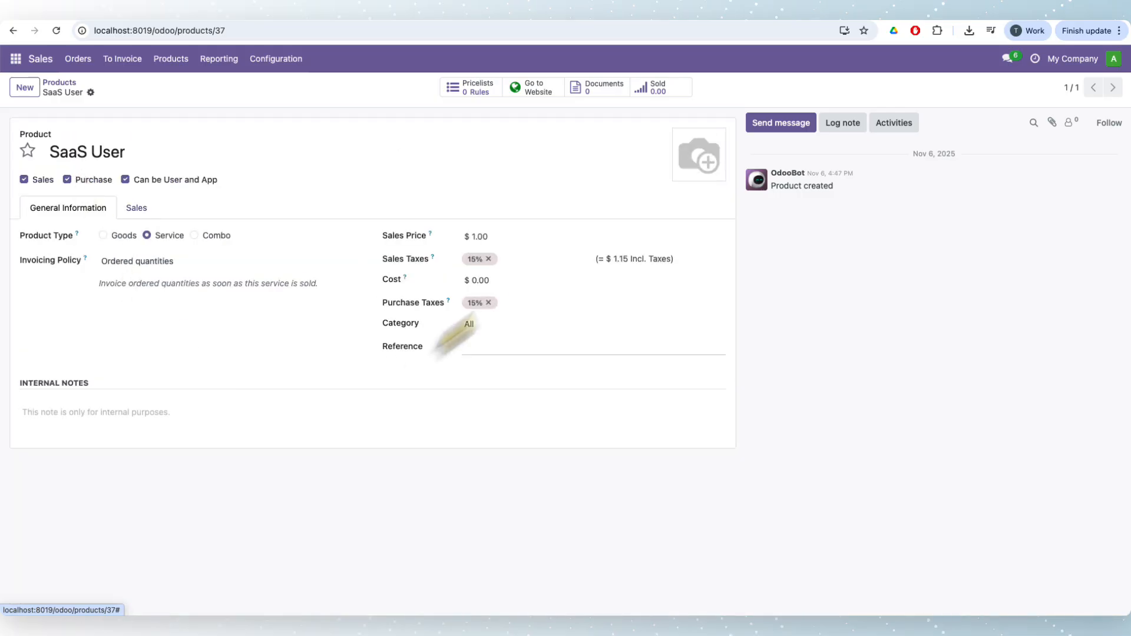
click(505, 235)
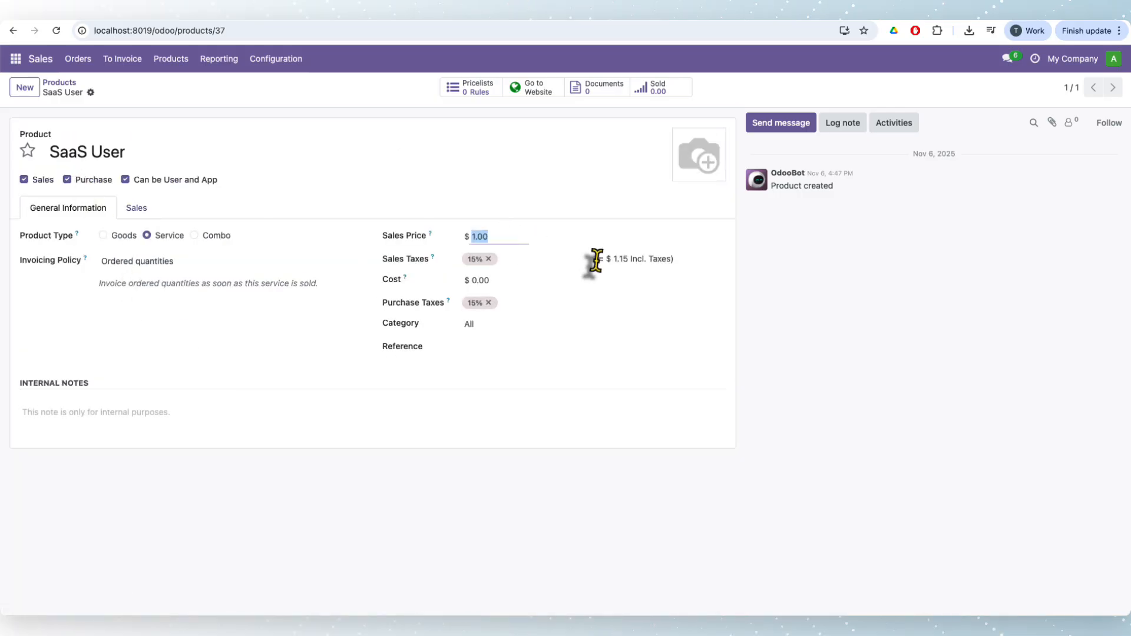
click(59, 83)
click(128, 148)
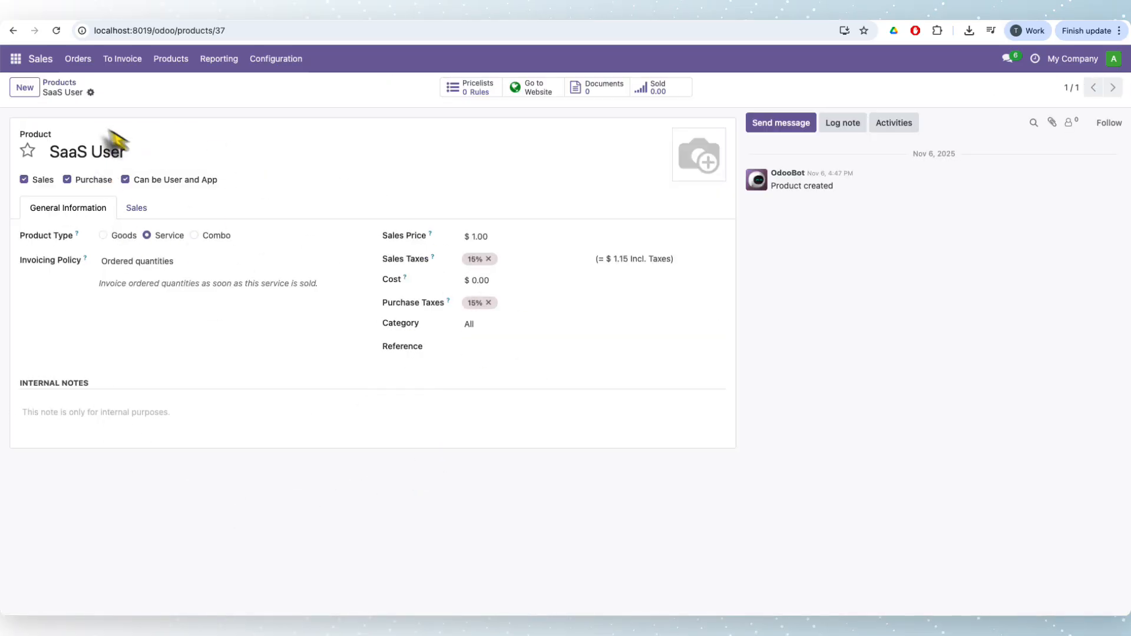
- Open the CRM product from the product list and examine its technical name, app category and required products
click(66, 85)
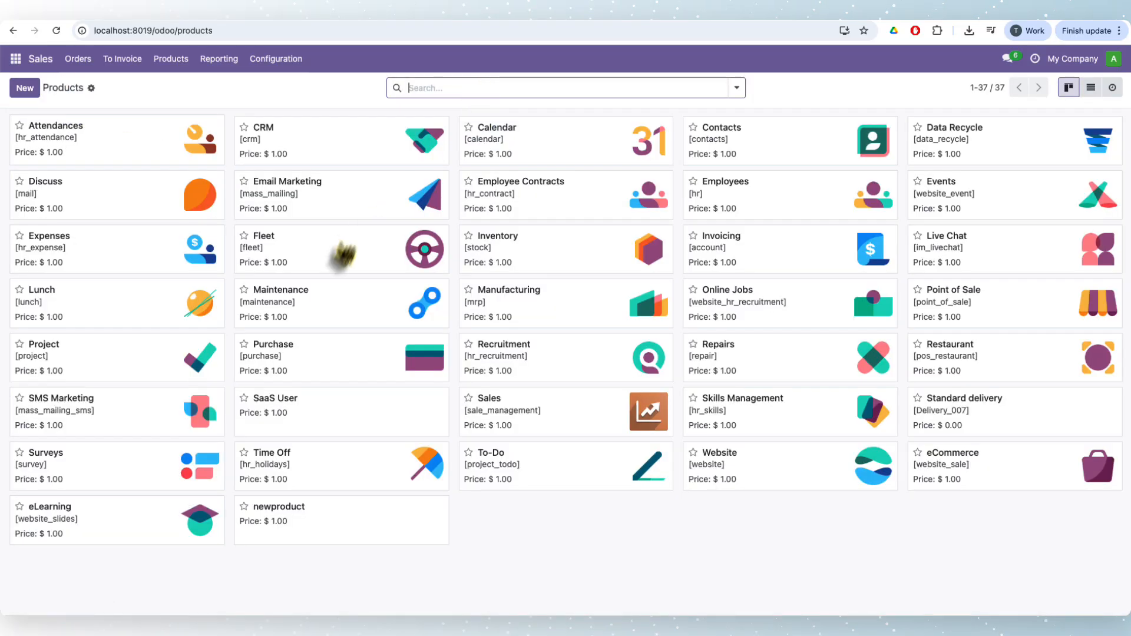
click(367, 158)
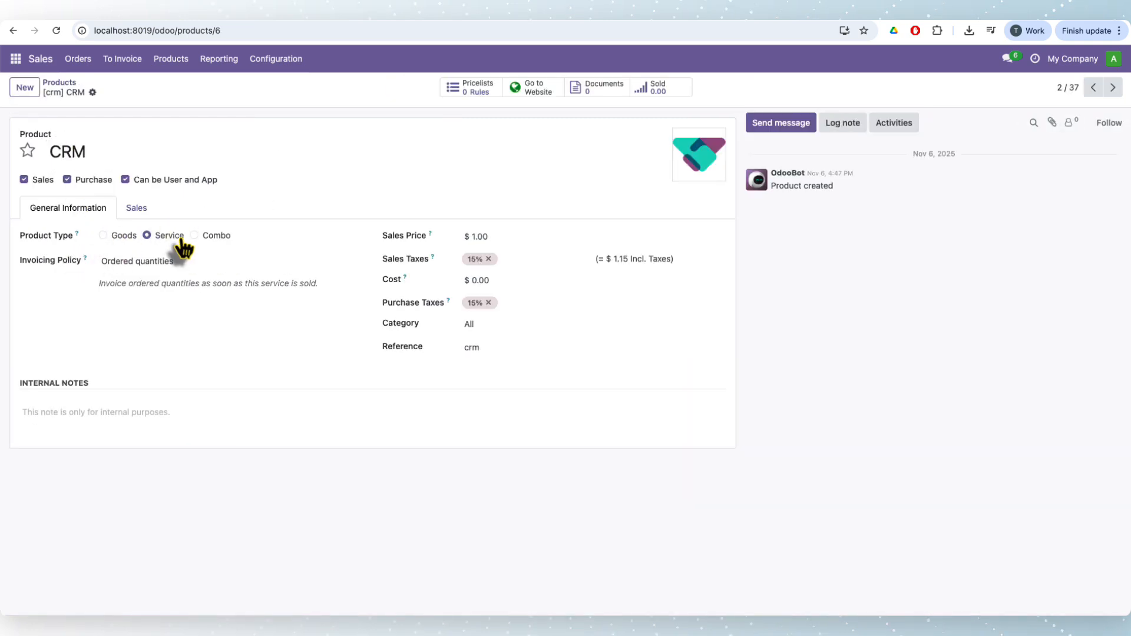
click(139, 213)
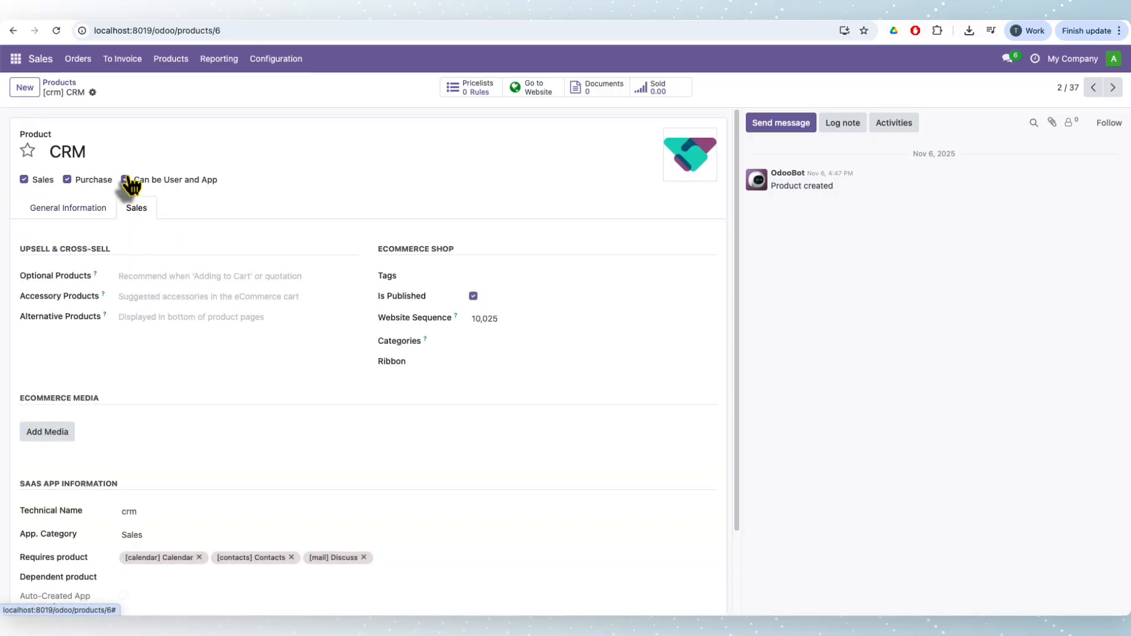
scroll(293, 462, down, 2)
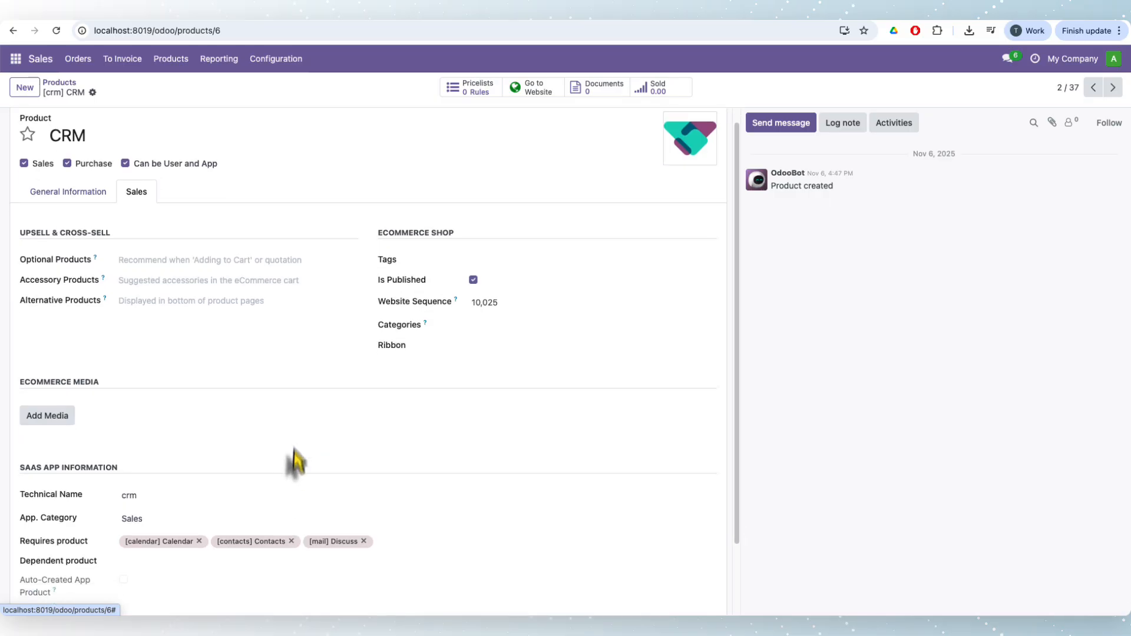
scroll(227, 512, down, 2)
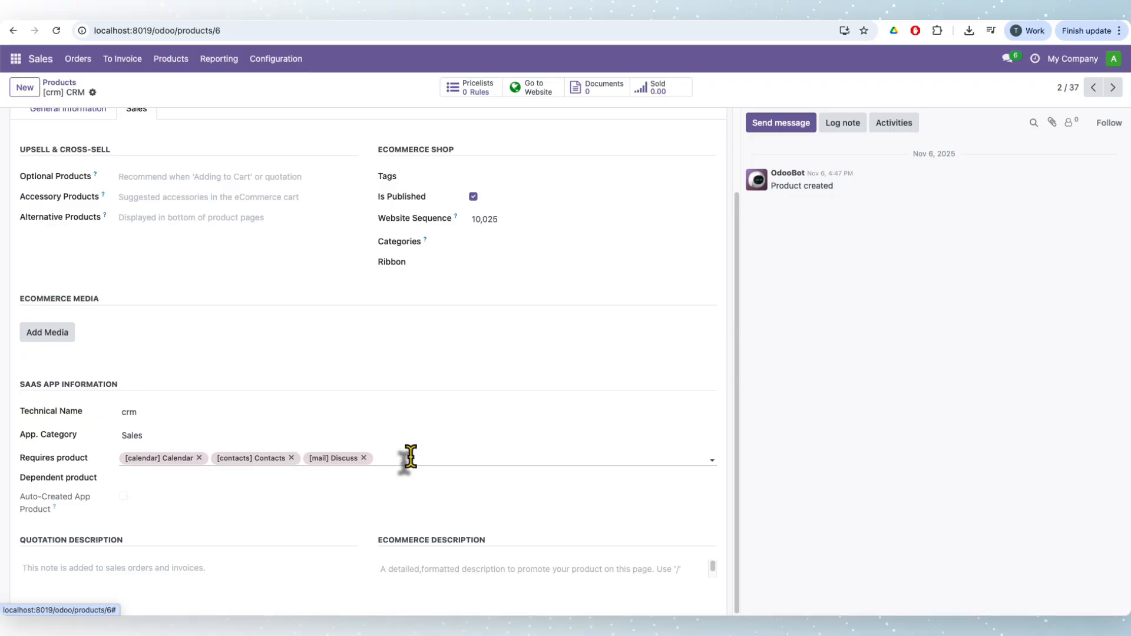
scroll(410, 457, up, 2)
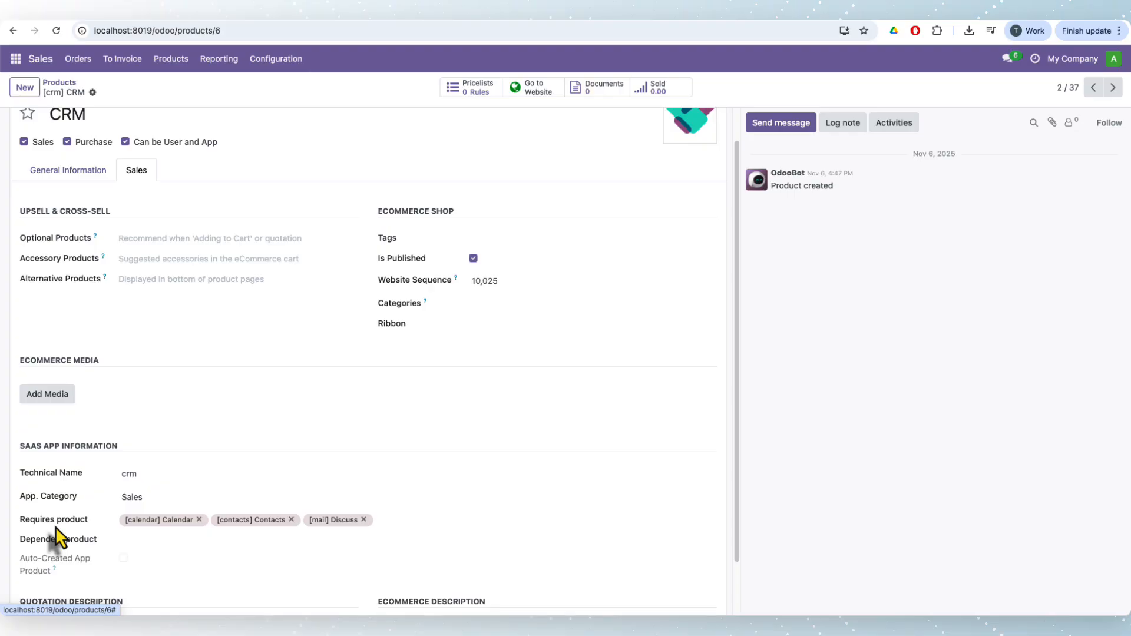
scroll(56, 526, up, 1)
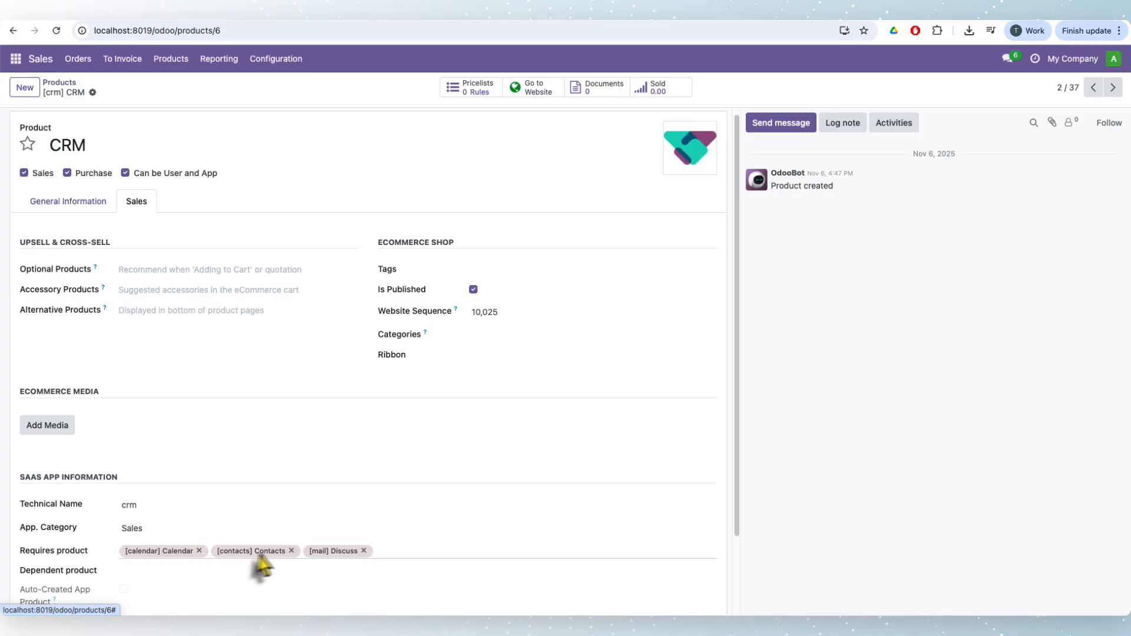
- Go to the website's Pricing page and select the CRM app to check which required apps are added
click(15, 59)
click(36, 188)
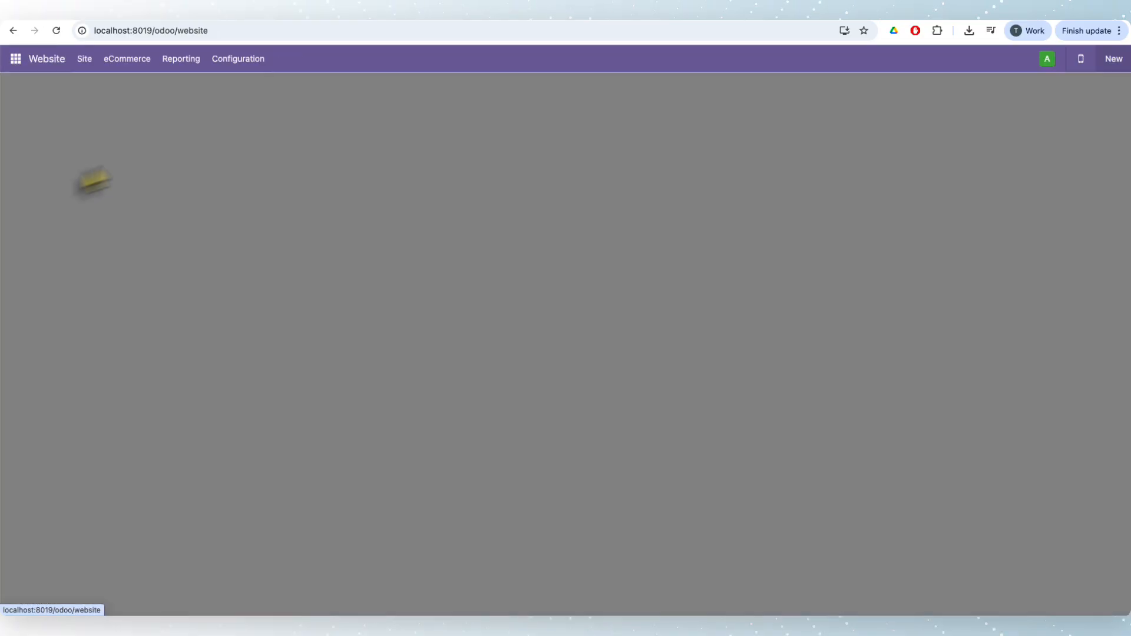
click(337, 91)
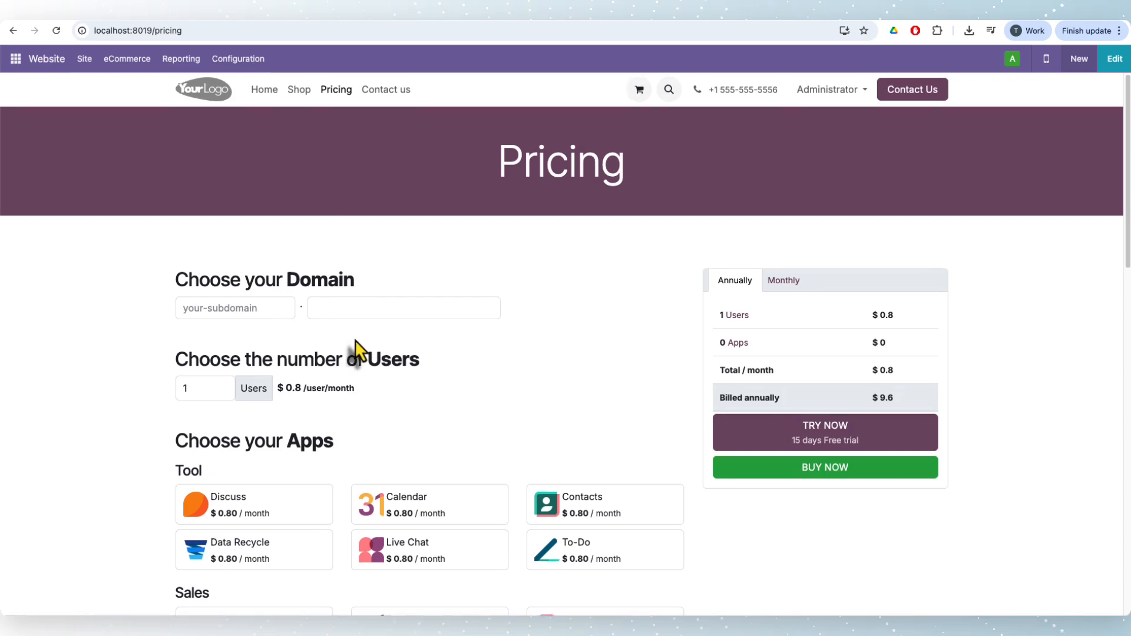
scroll(356, 340, down, 3)
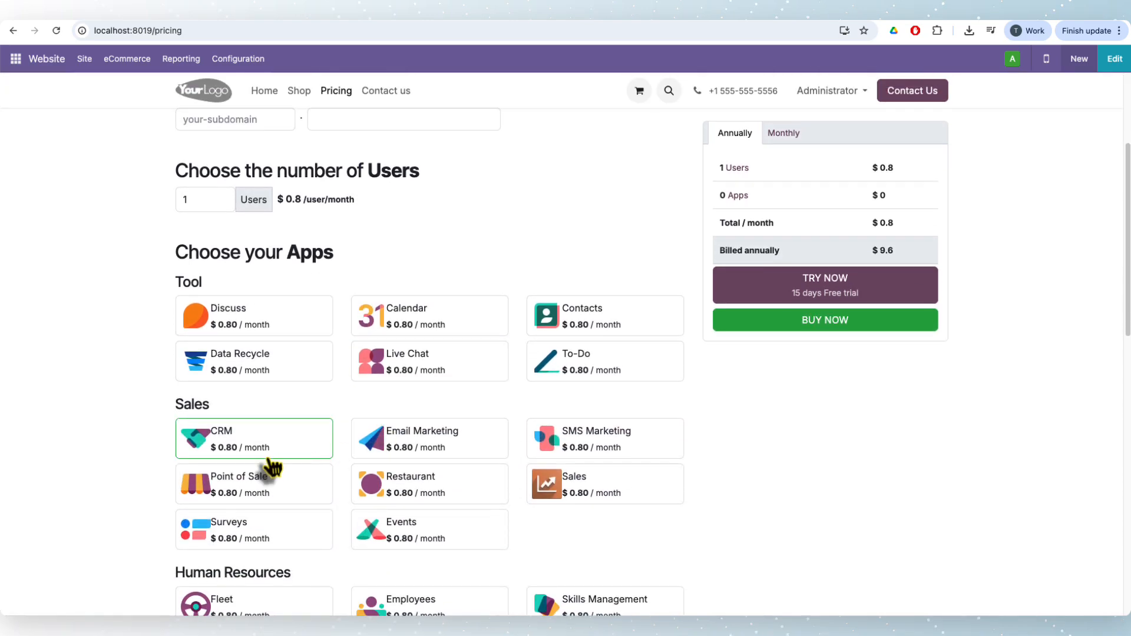
click(298, 453)
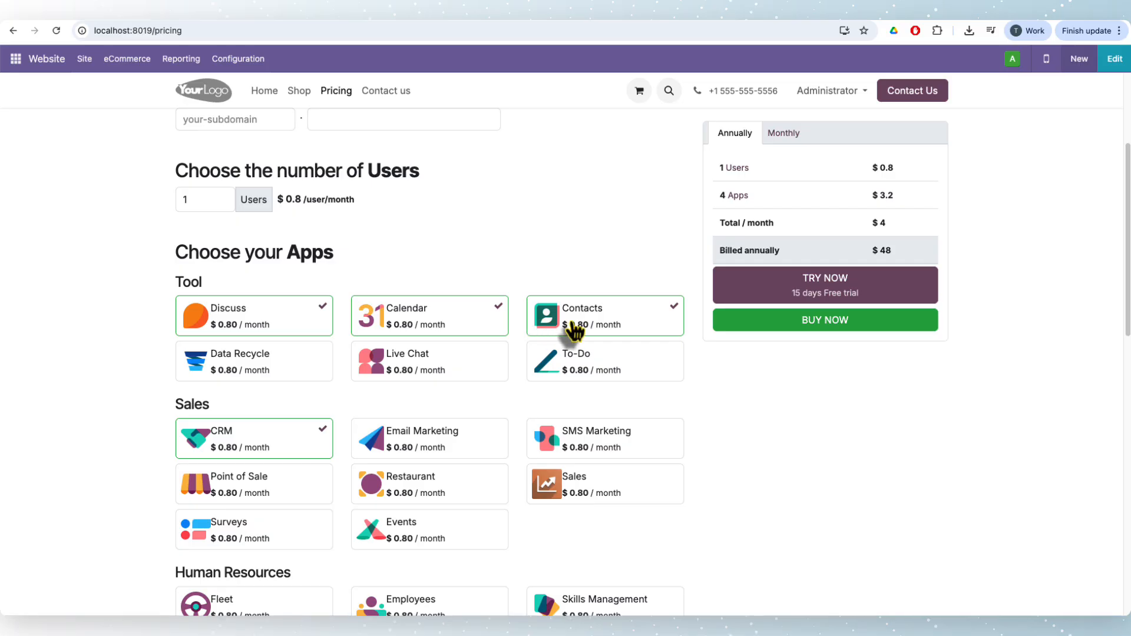
scroll(576, 257, up, 2)
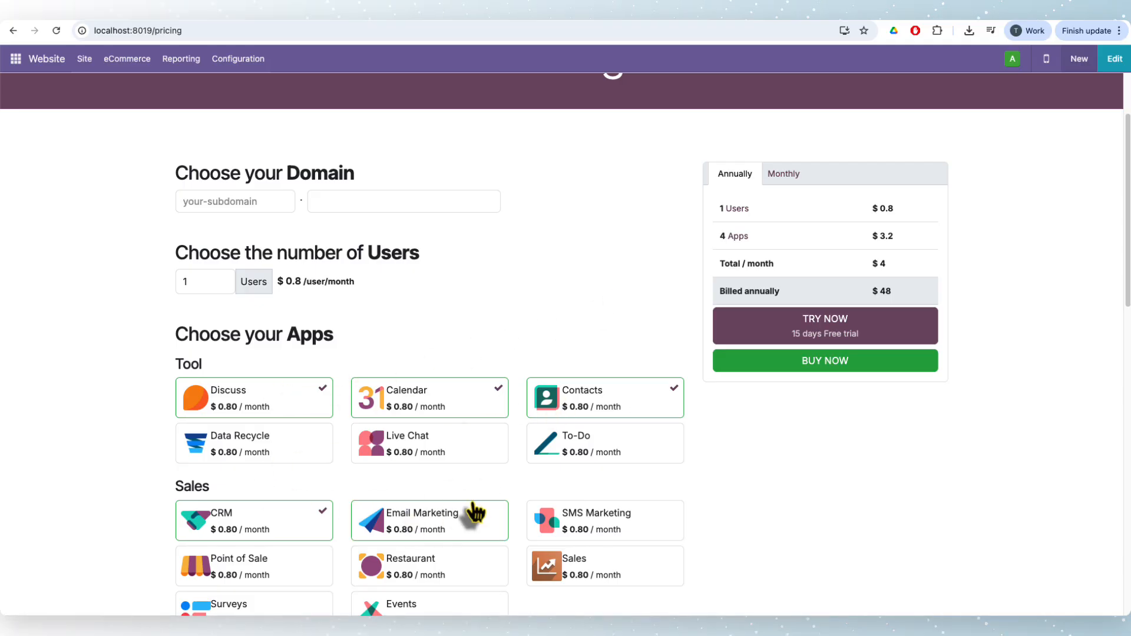
scroll(474, 514, up, 1)
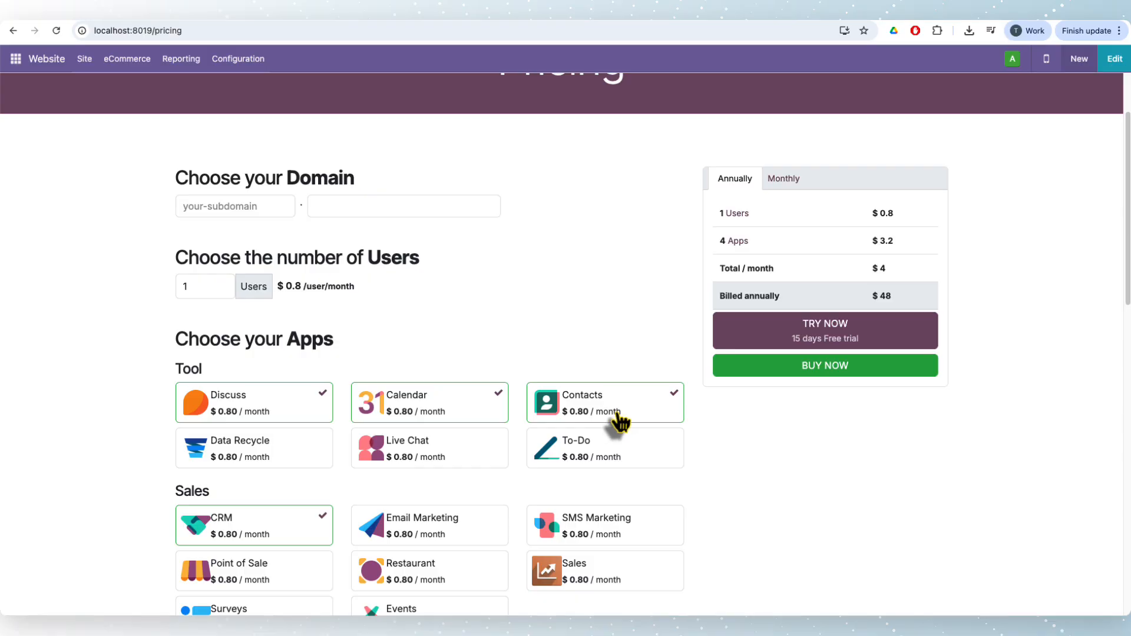
scroll(619, 421, up, 2)
- Open the Apps catalogue and check the technical name of the Helpdesk Management module
click(15, 58)
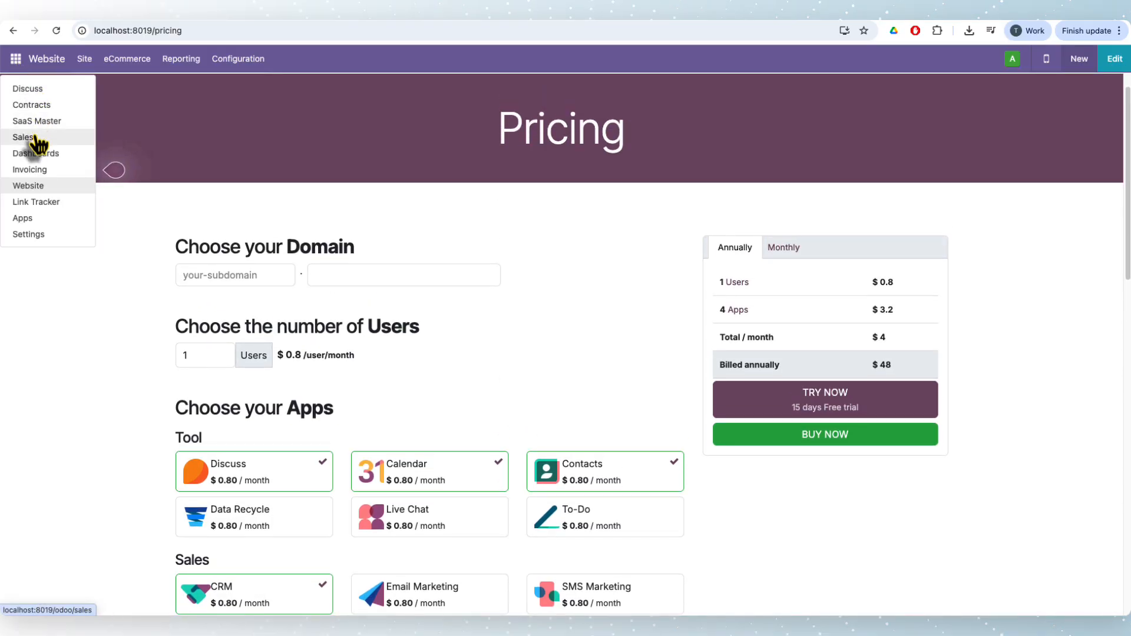
click(35, 219)
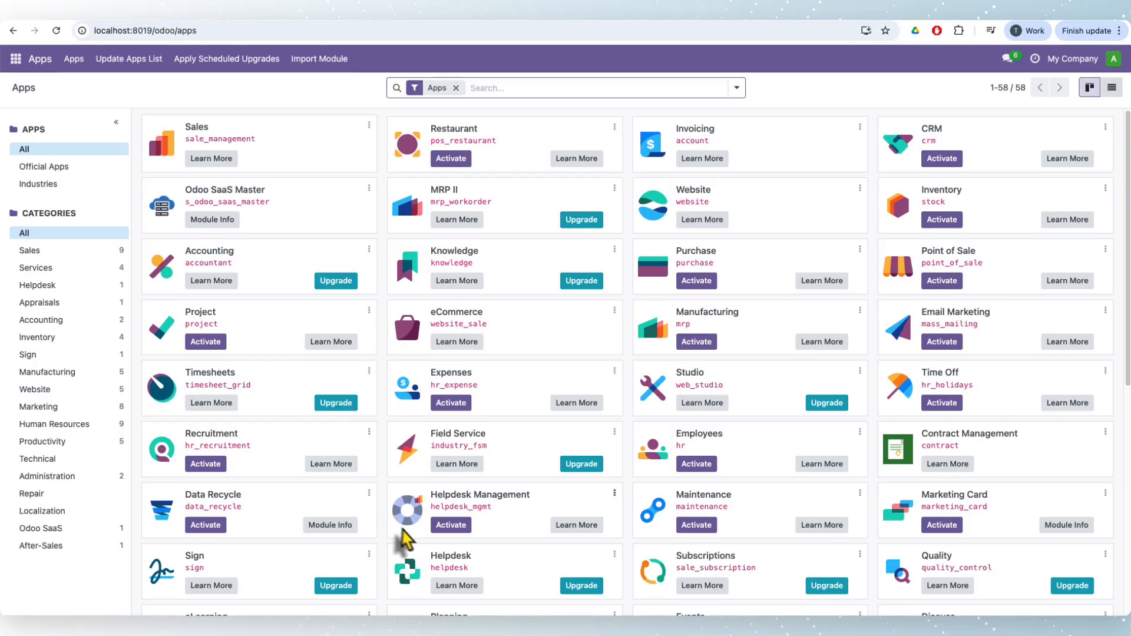
drag(432, 507, 492, 510)
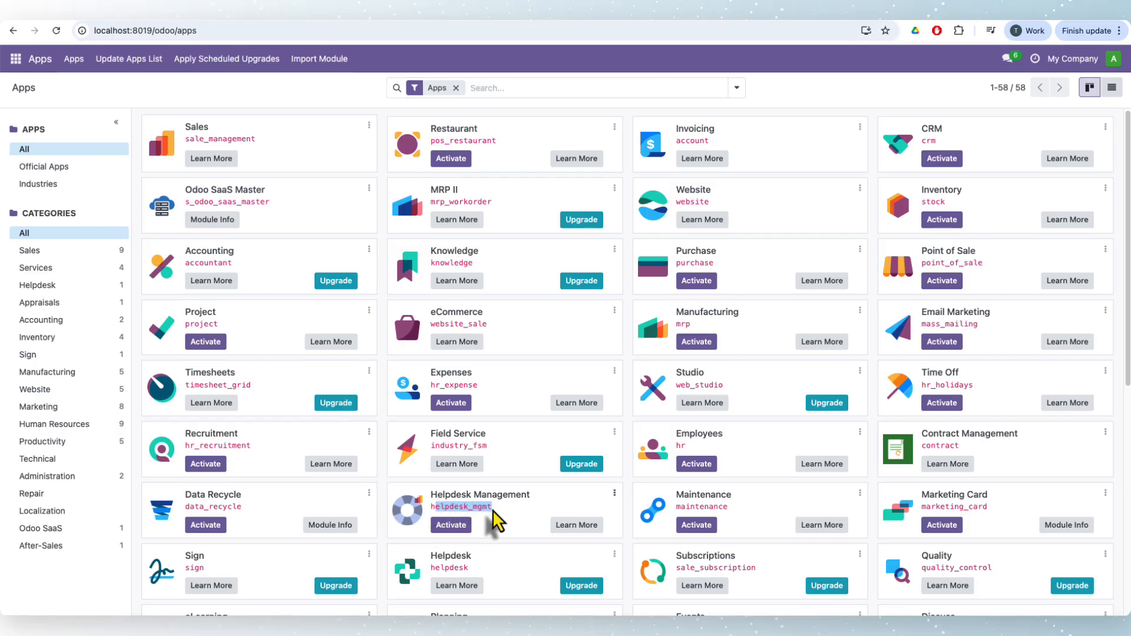
click(490, 510)
- Activate the developer mode from the general settings
click(17, 63)
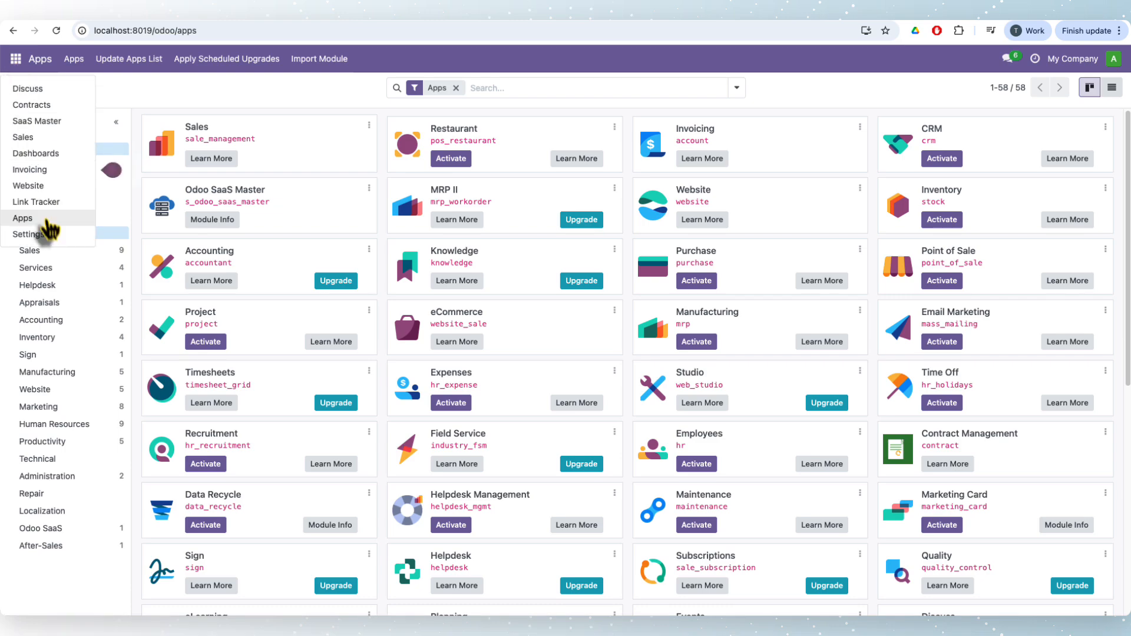
click(51, 236)
scroll(272, 404, down, 20)
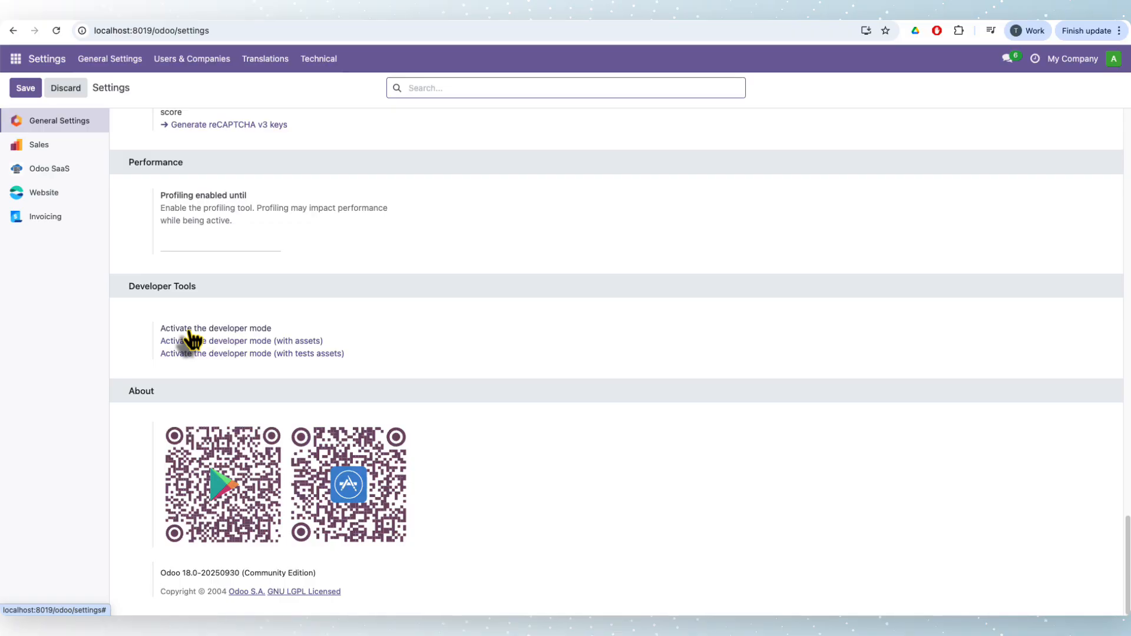
click(189, 330)
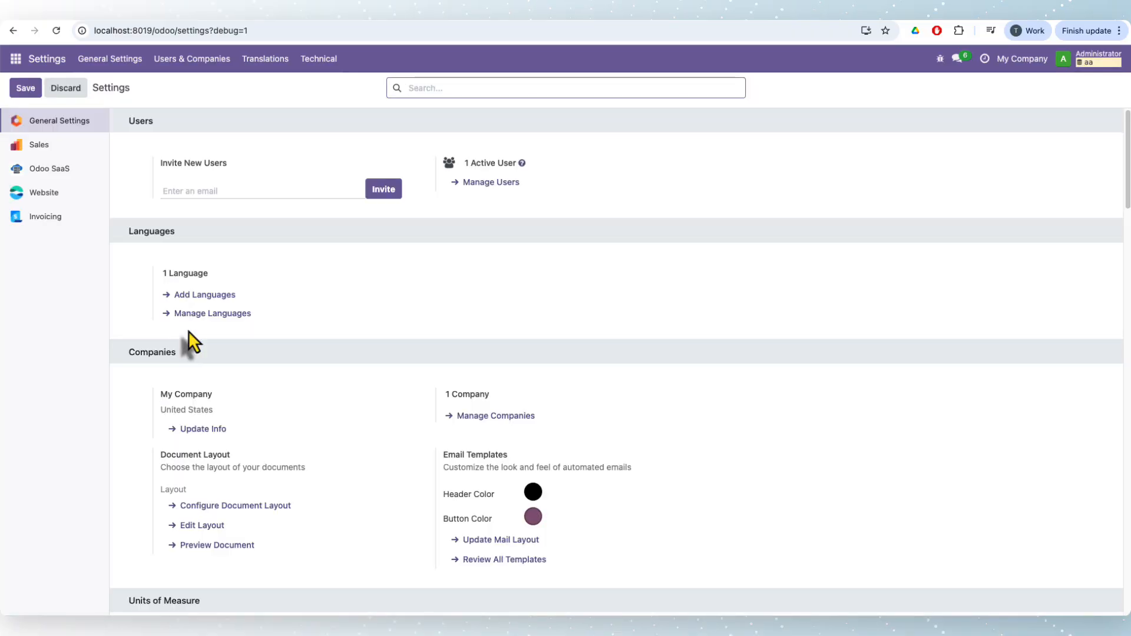
- Return to the Apps catalogue and look over the developer tools available there
click(16, 58)
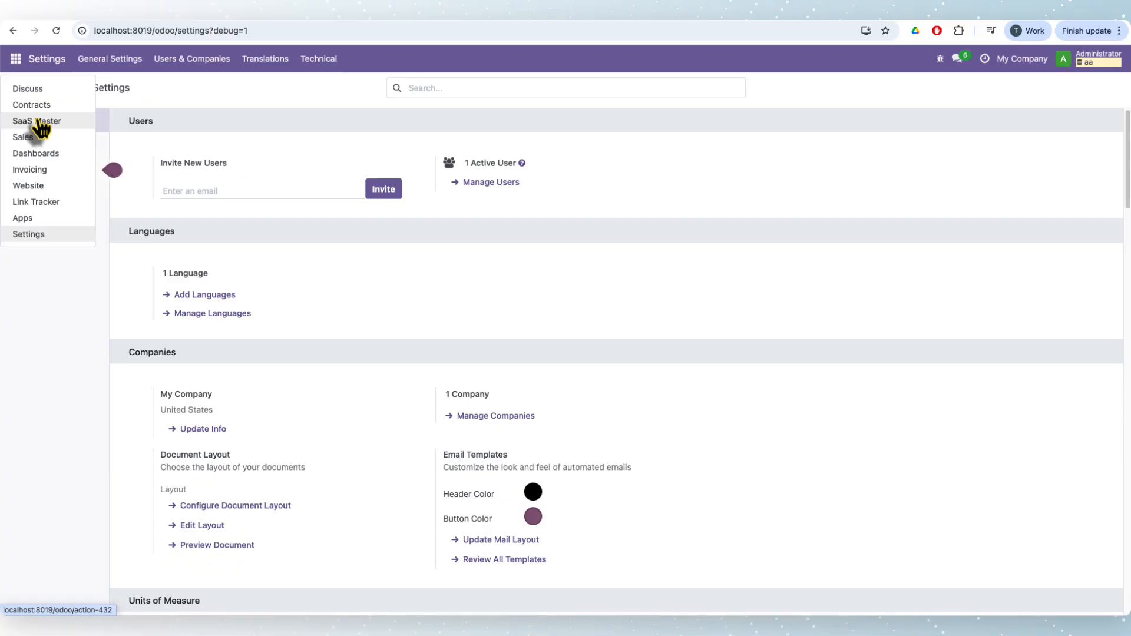
click(53, 219)
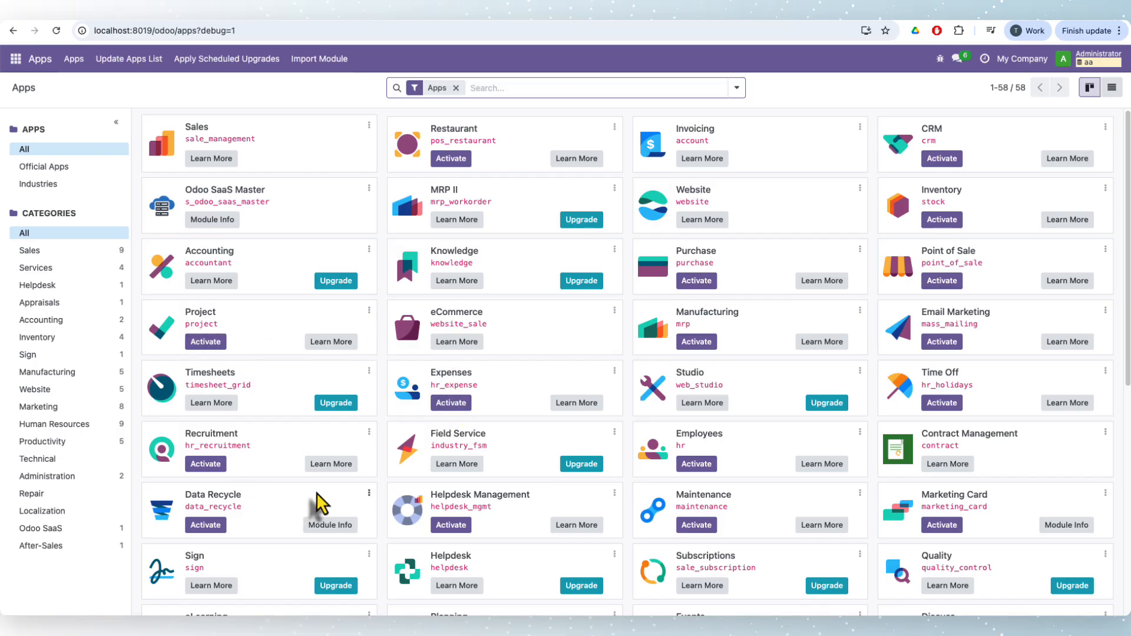
click(940, 59)
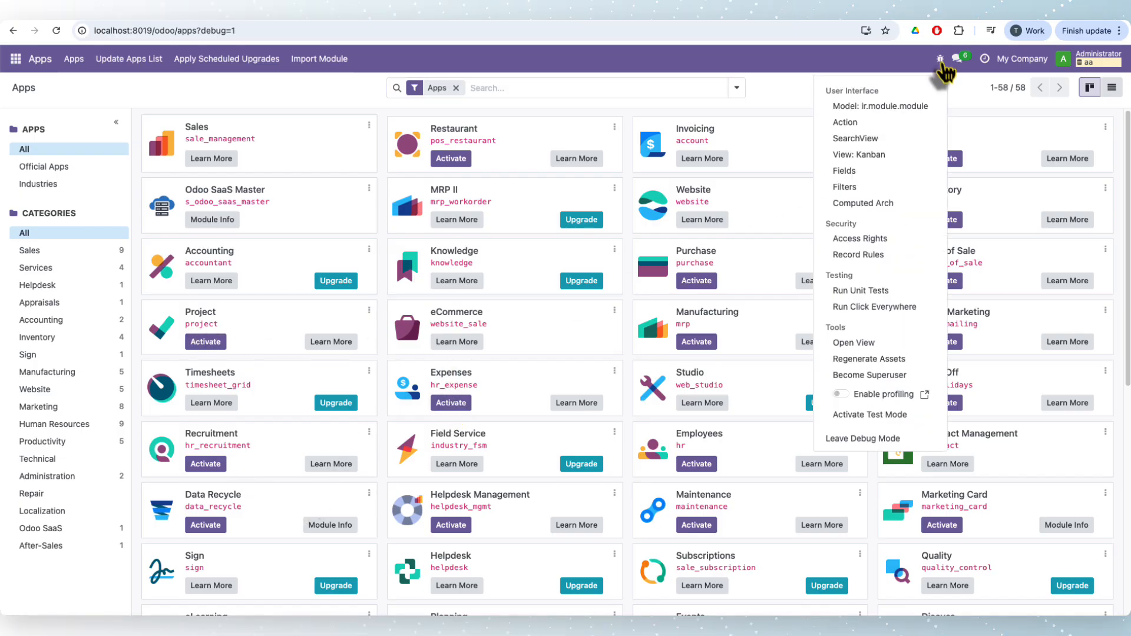
click(941, 65)
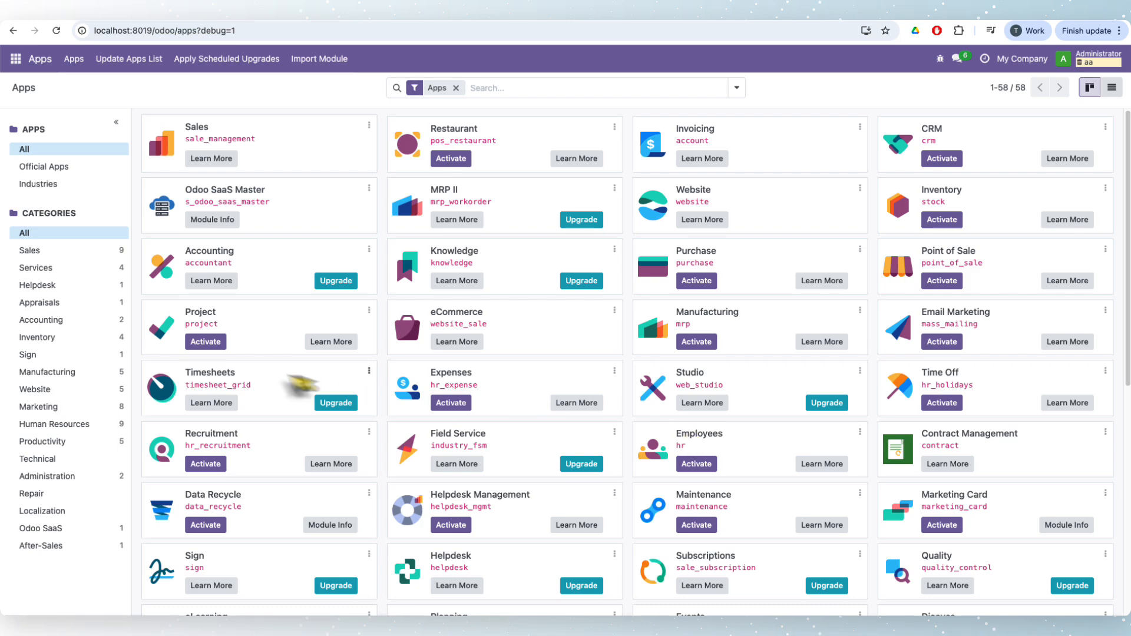
- Check the technical name on the Timesheets module card
double_click(201, 386)
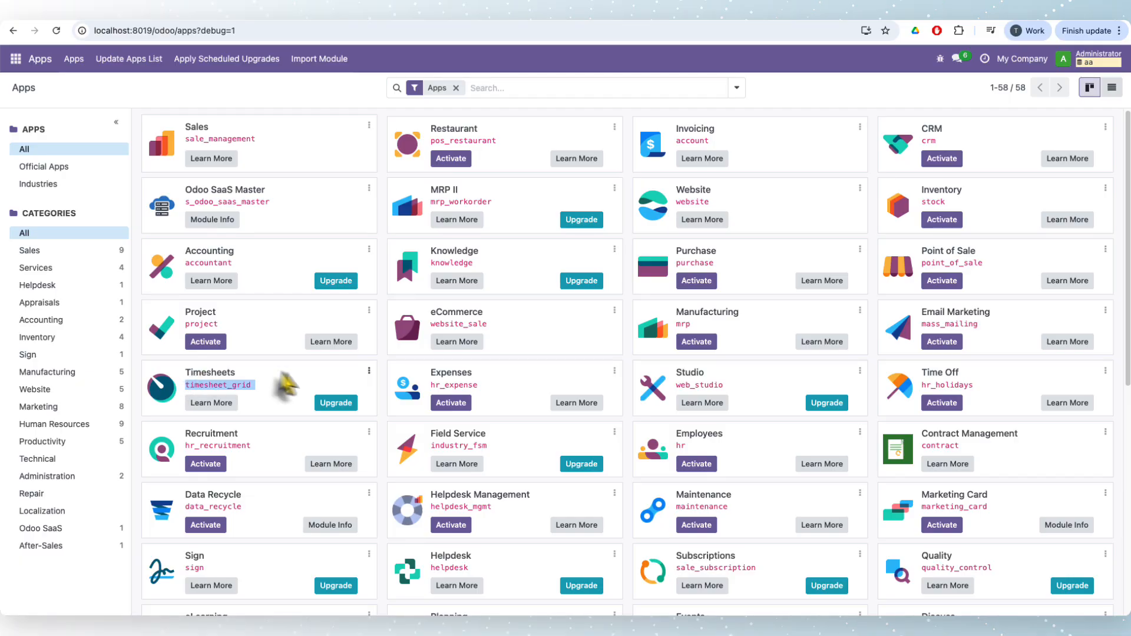
click(323, 106)
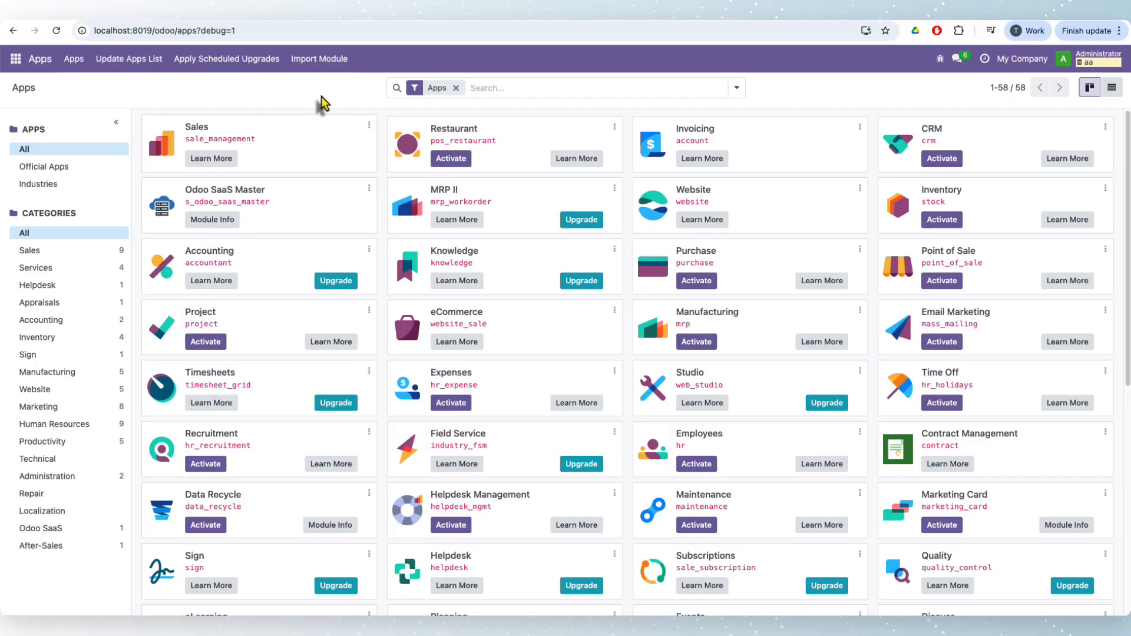
double_click(235, 385)
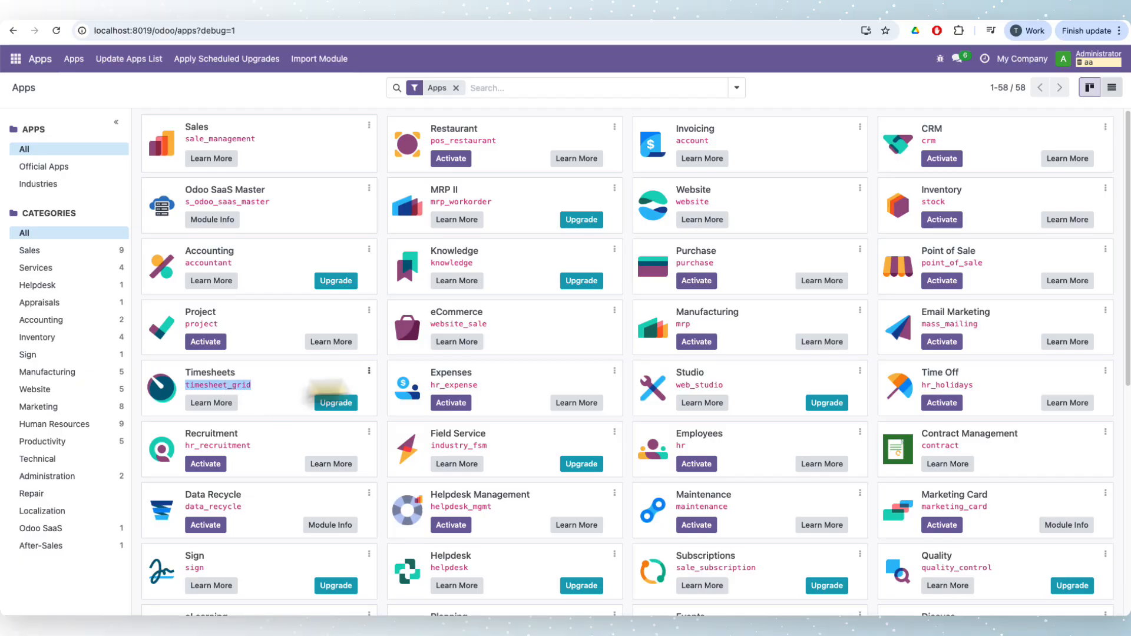
click(970, 141)
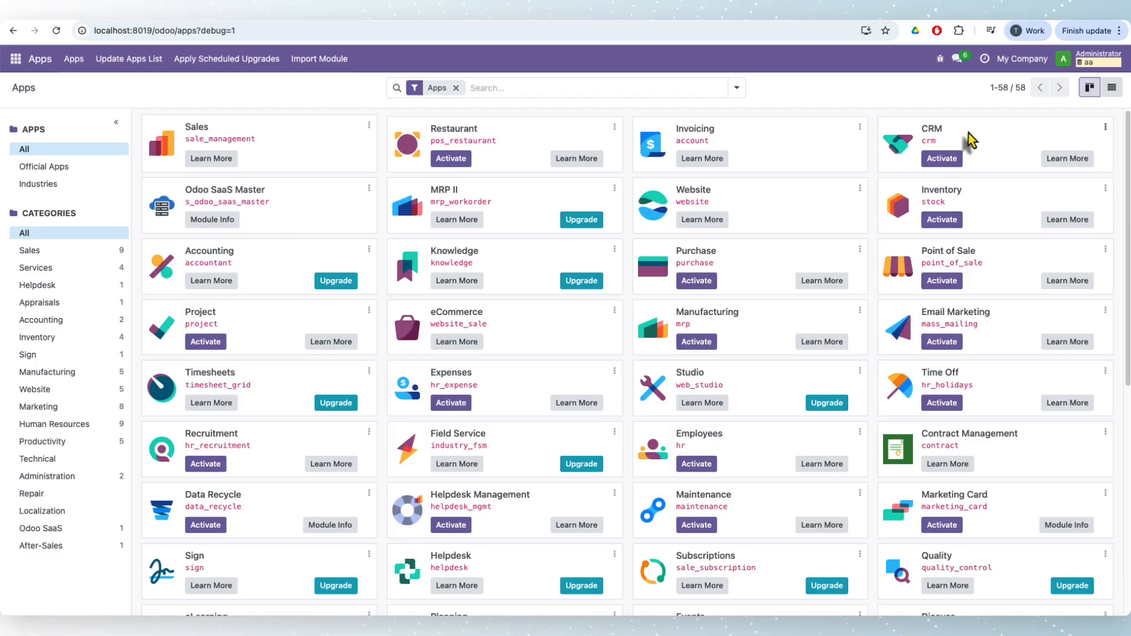
- Open the CRM module's information and examine its dependencies in the technical data
click(1105, 126)
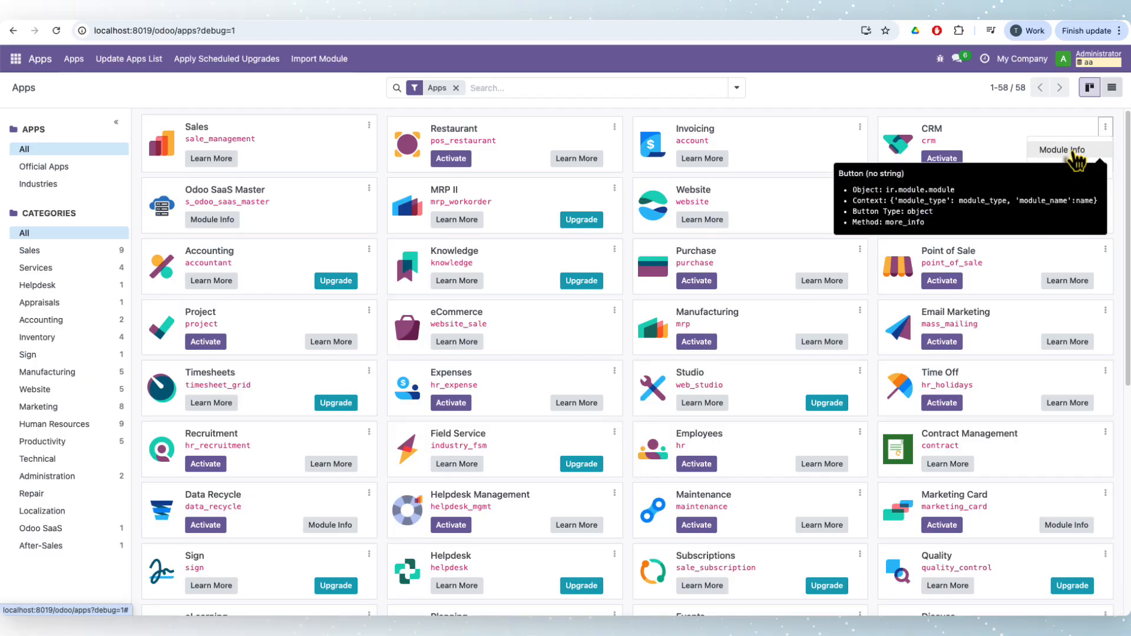
click(1075, 155)
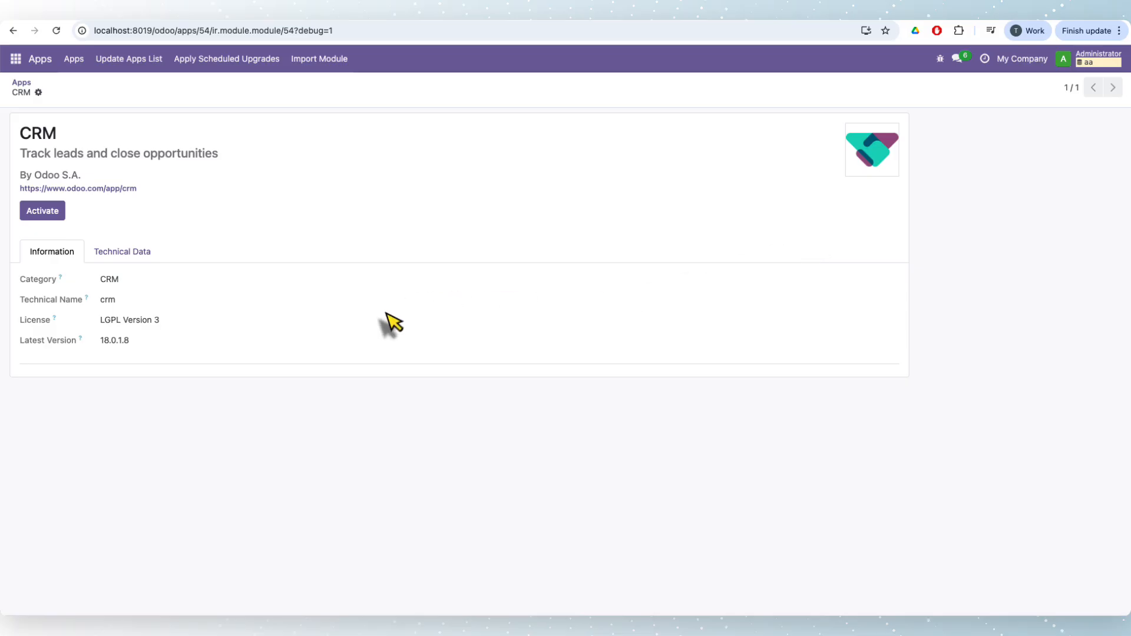
click(131, 257)
scroll(187, 342, down, 1)
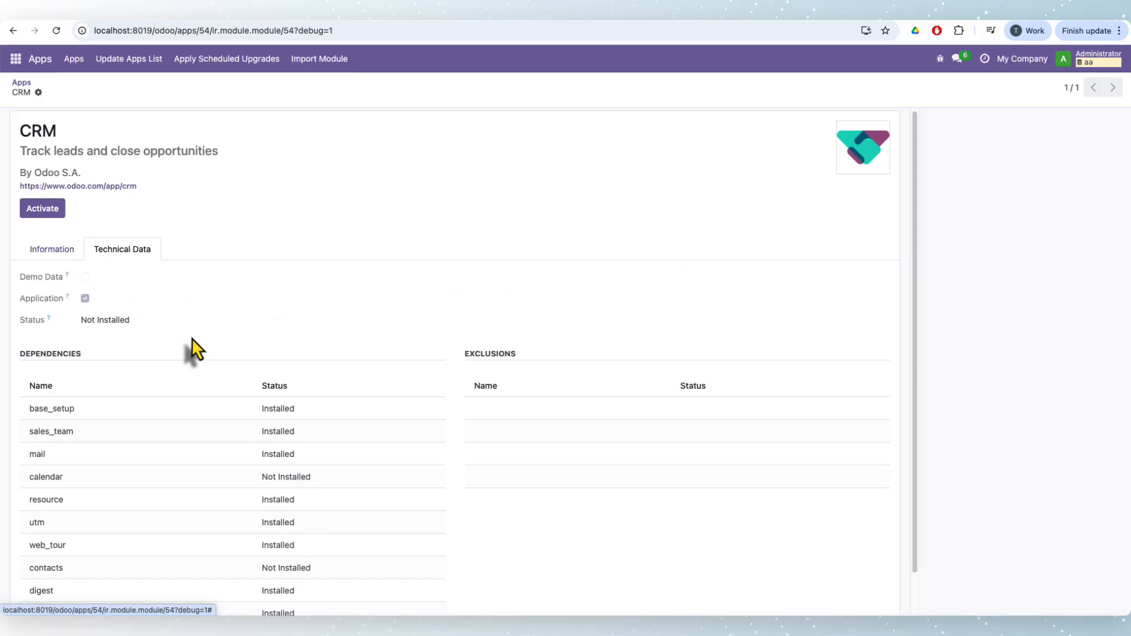
scroll(195, 353, down, 2)
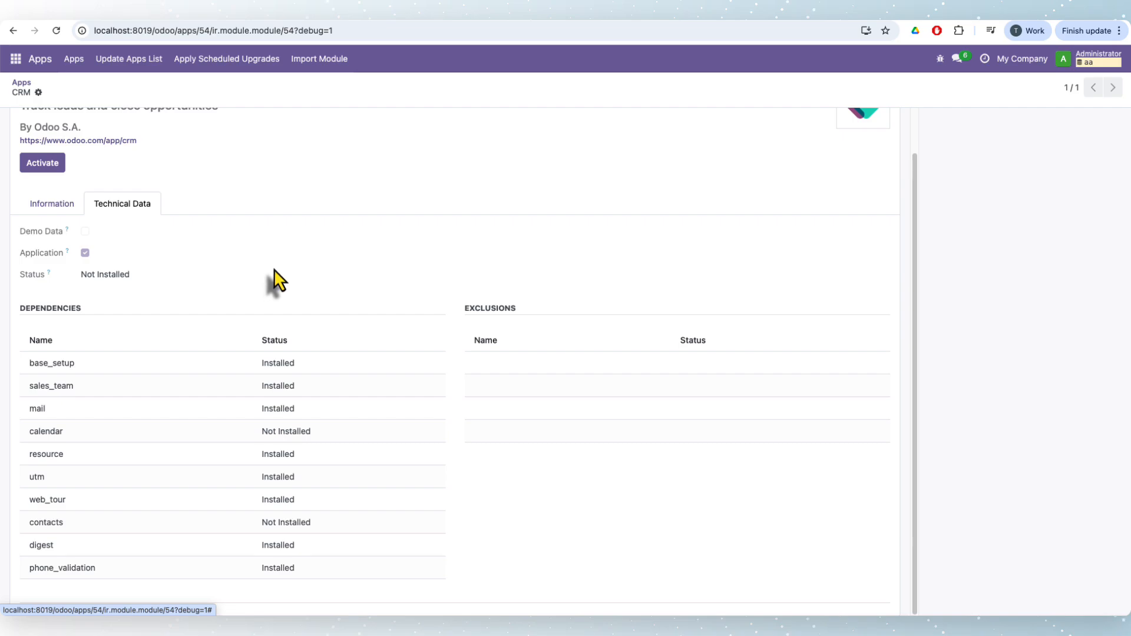
scroll(276, 270, up, 1)
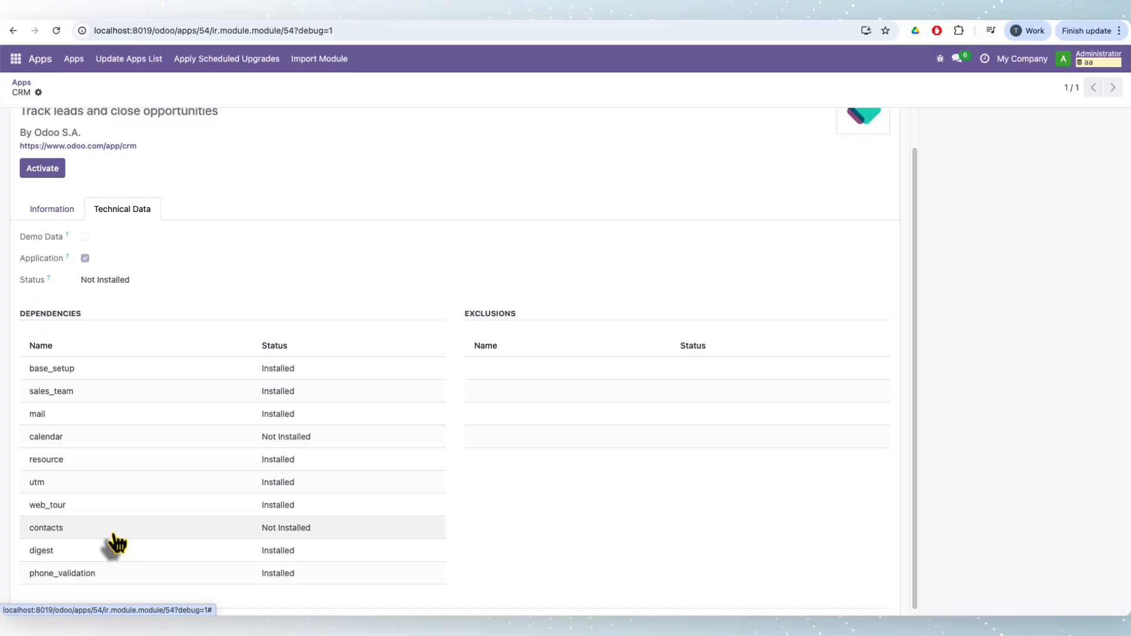
scroll(116, 543, up, 2)
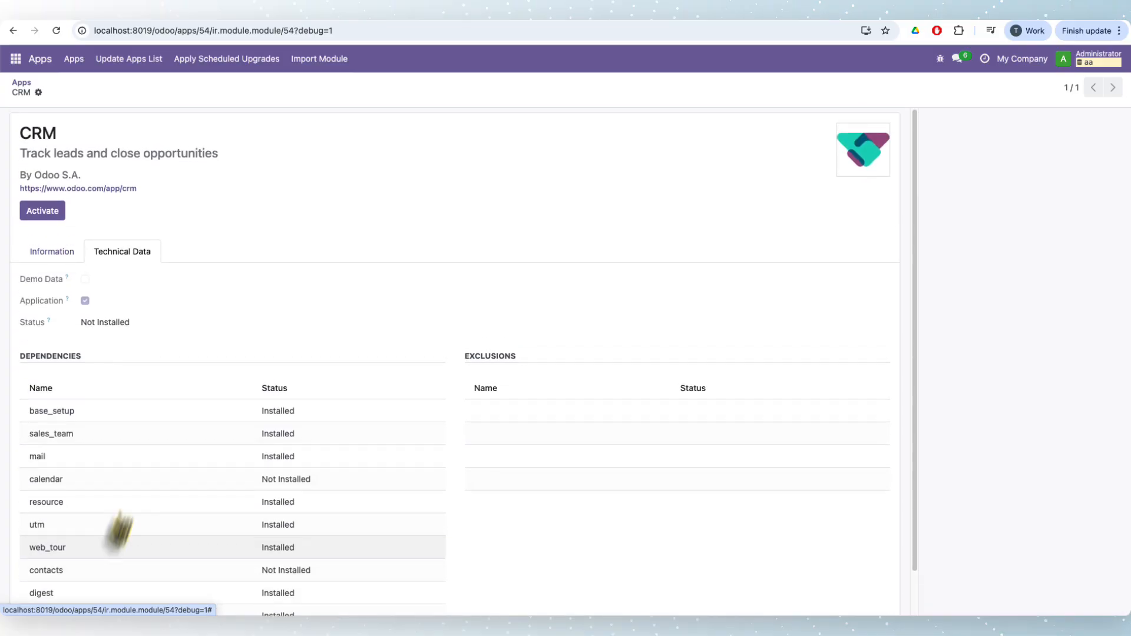
- Check the CRM module's technical name in its general information and return to the Apps catalogue
click(69, 256)
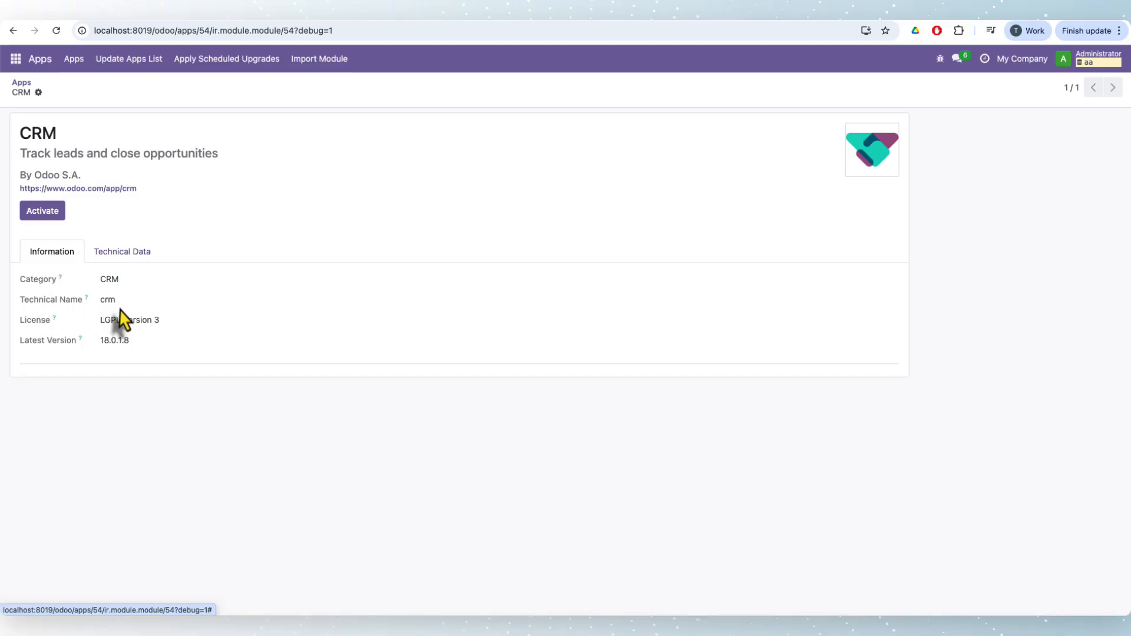
double_click(100, 299)
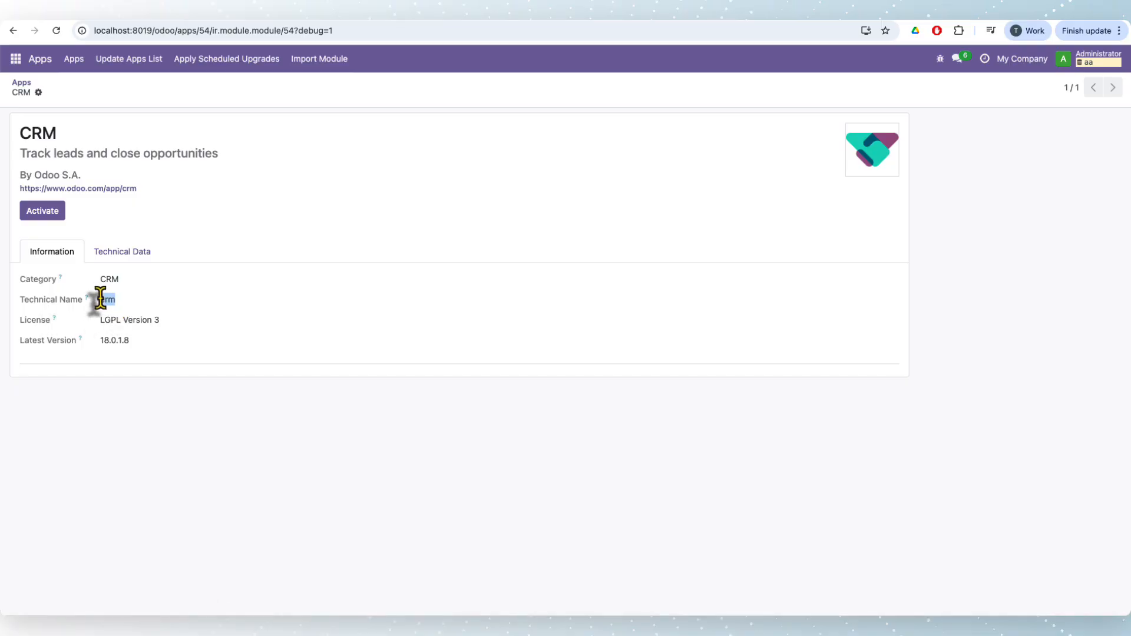
click(139, 303)
click(22, 84)
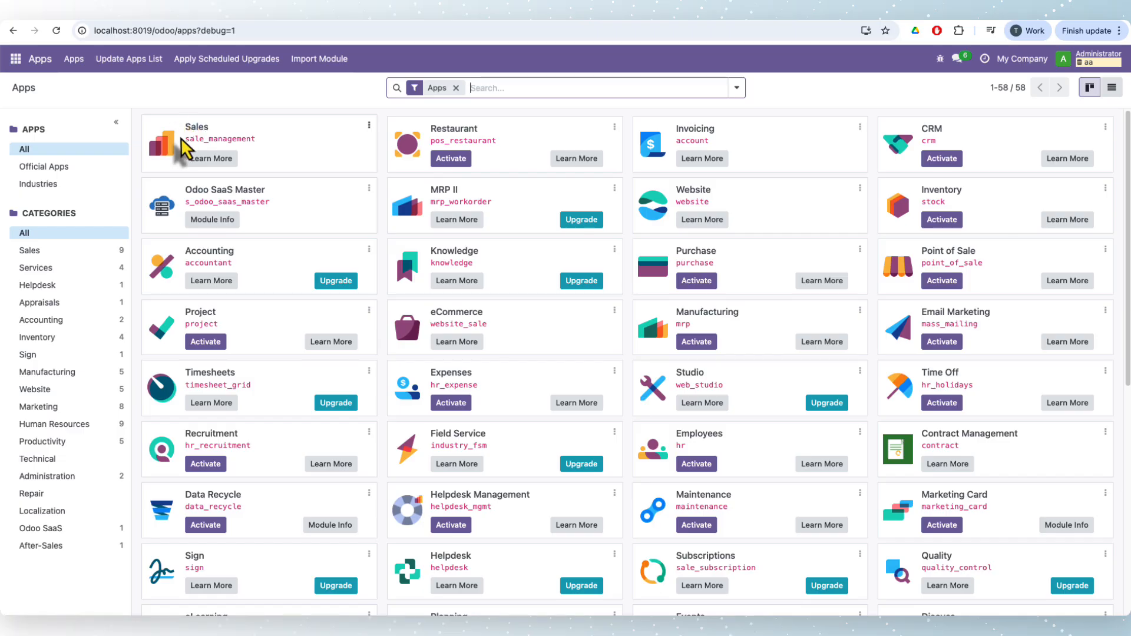
- Check the technical name on the Sales module card
click(369, 127)
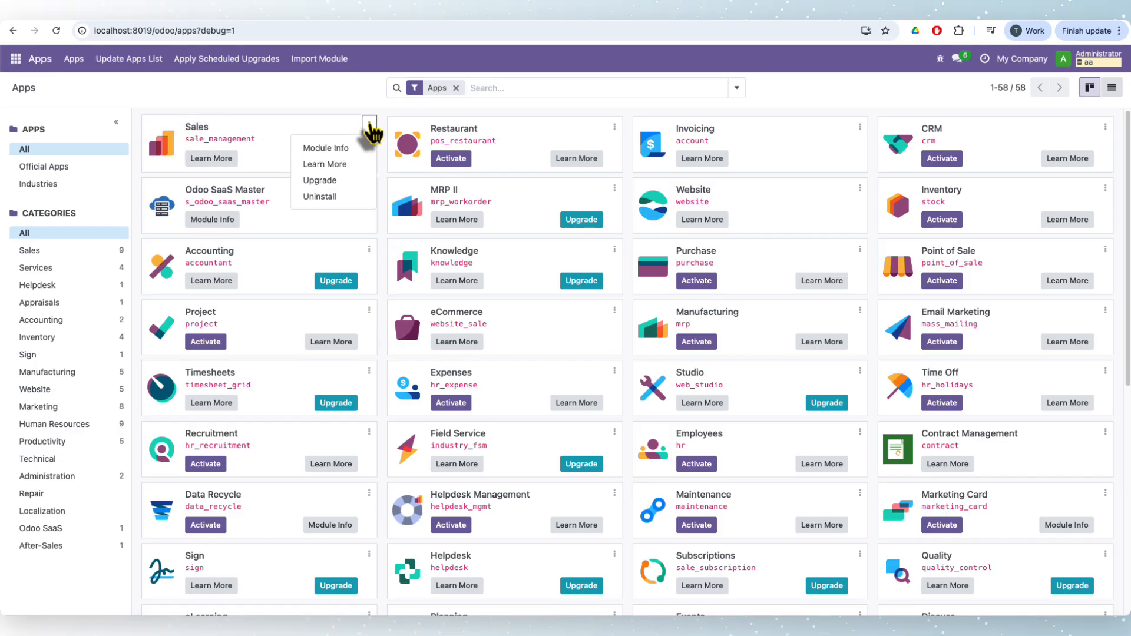
click(222, 139)
double_click(228, 139)
click(228, 140)
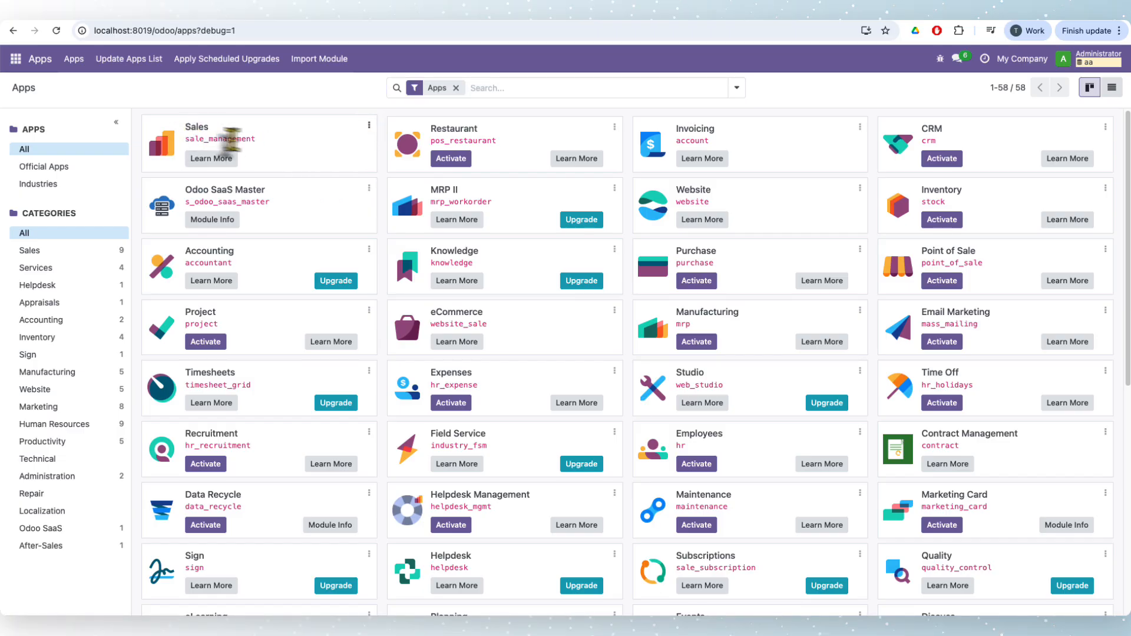
- Open the Sales module's information, compare its technical name and dependencies, and recheck the name in the Apps catalogue
click(370, 128)
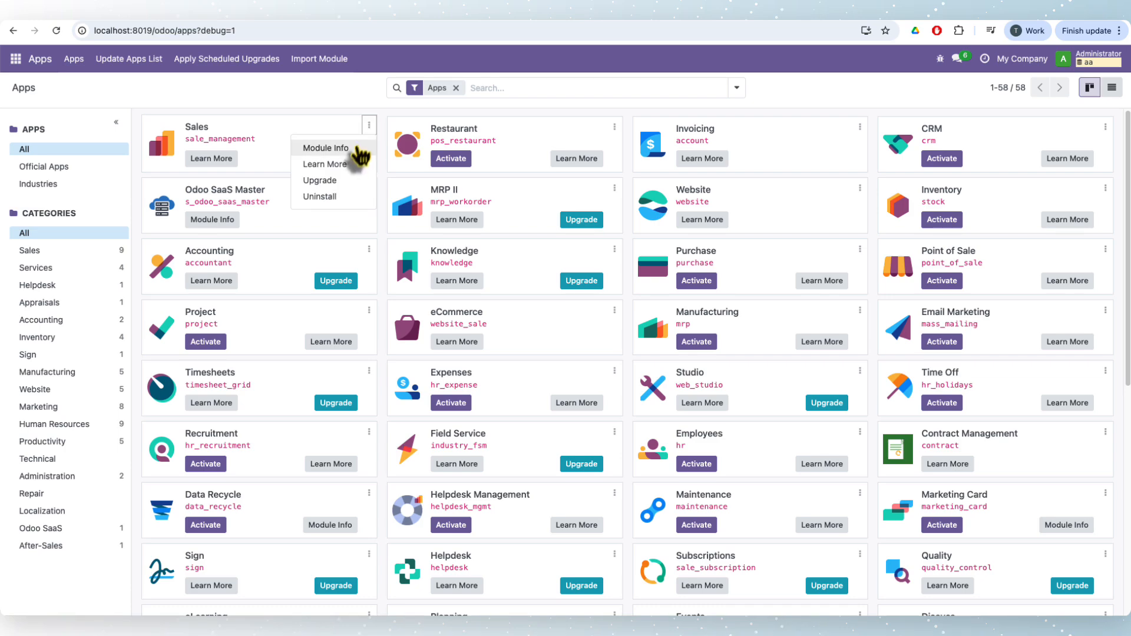
click(346, 150)
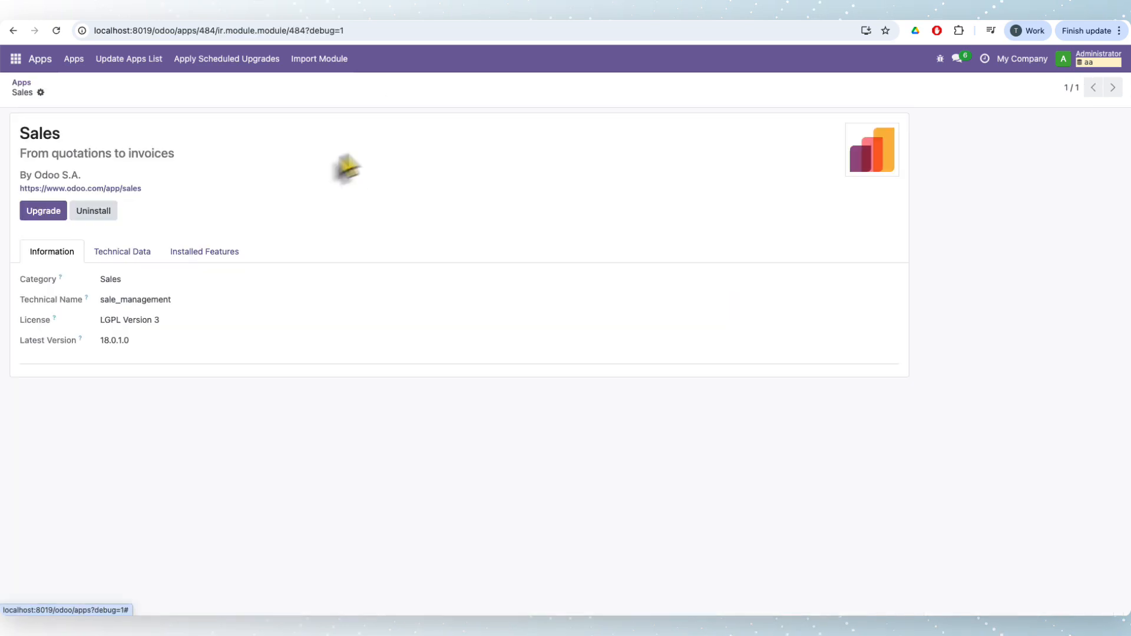
click(140, 259)
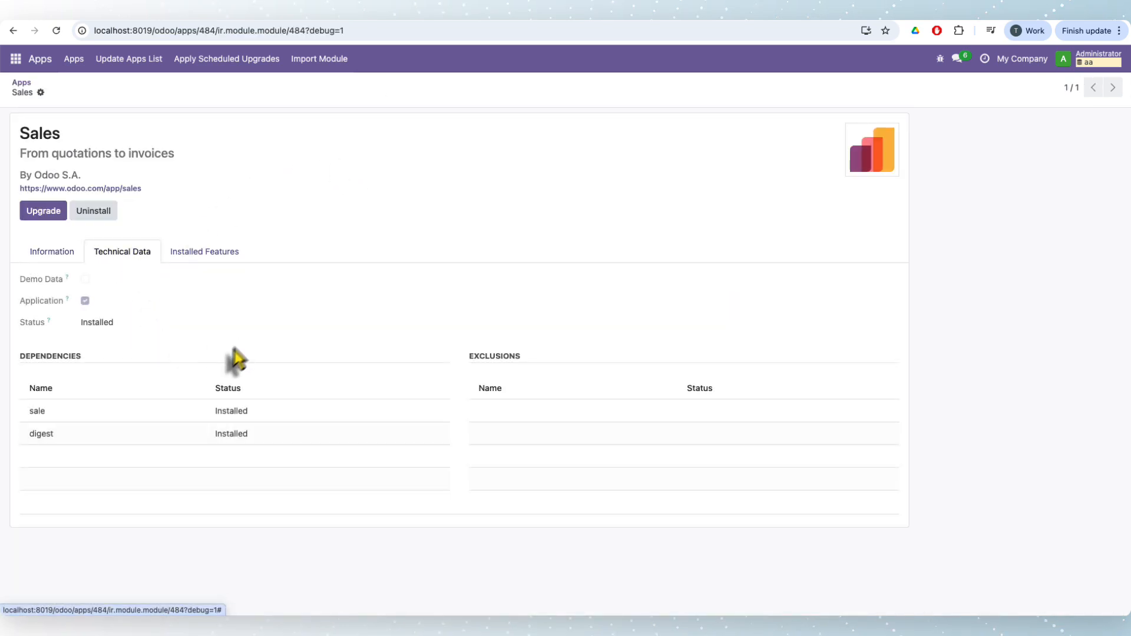
click(56, 254)
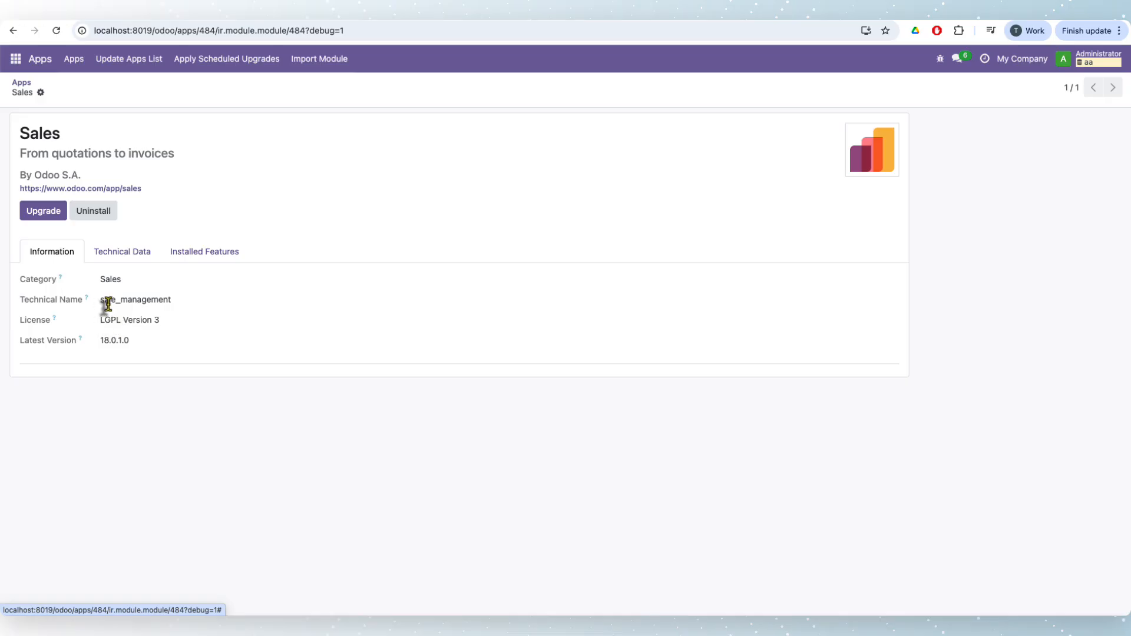
double_click(108, 304)
click(105, 258)
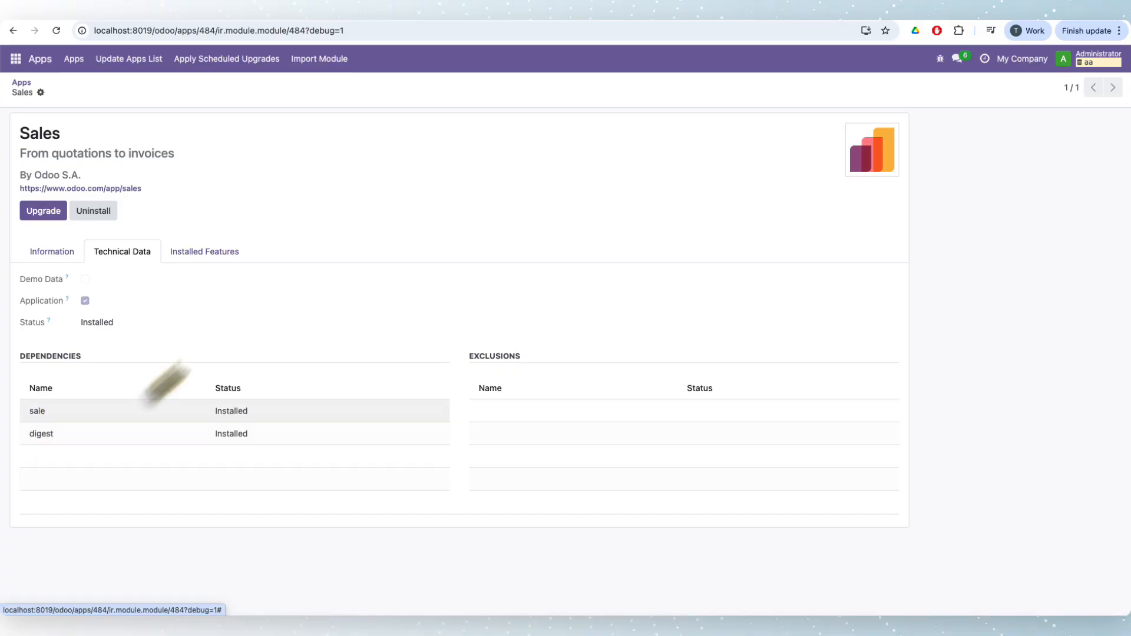
click(21, 84)
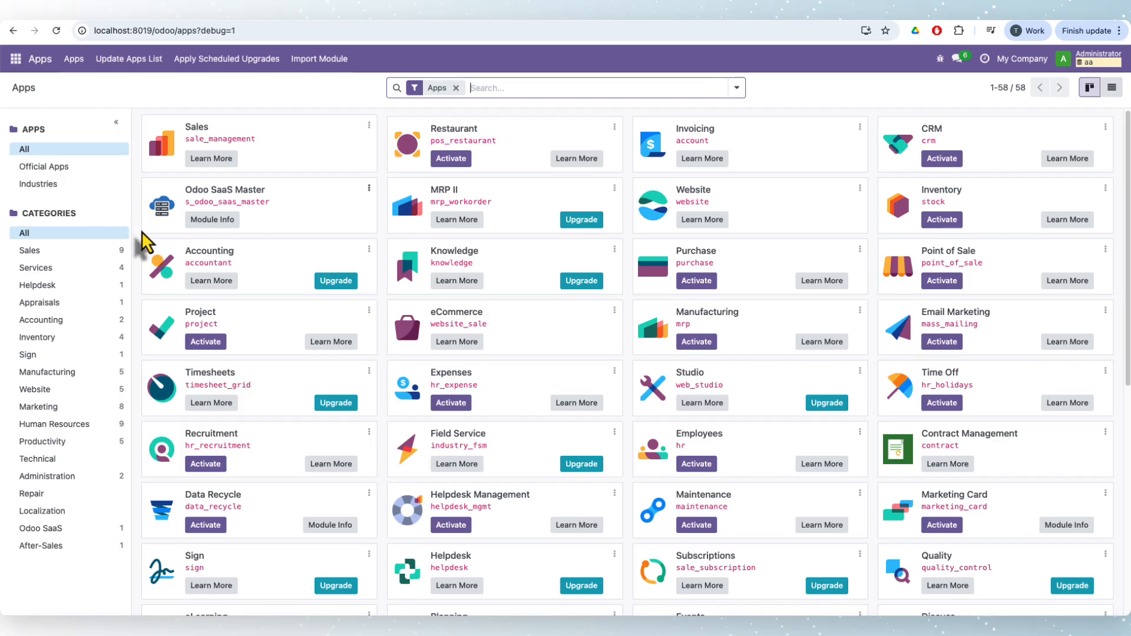
double_click(220, 140)
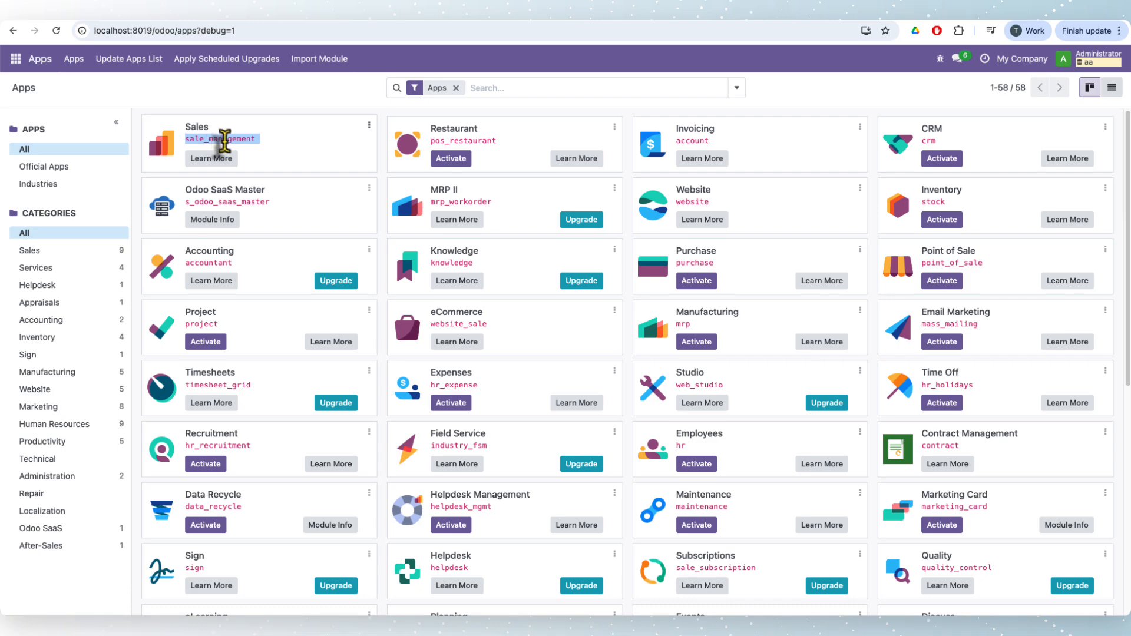
click(289, 110)
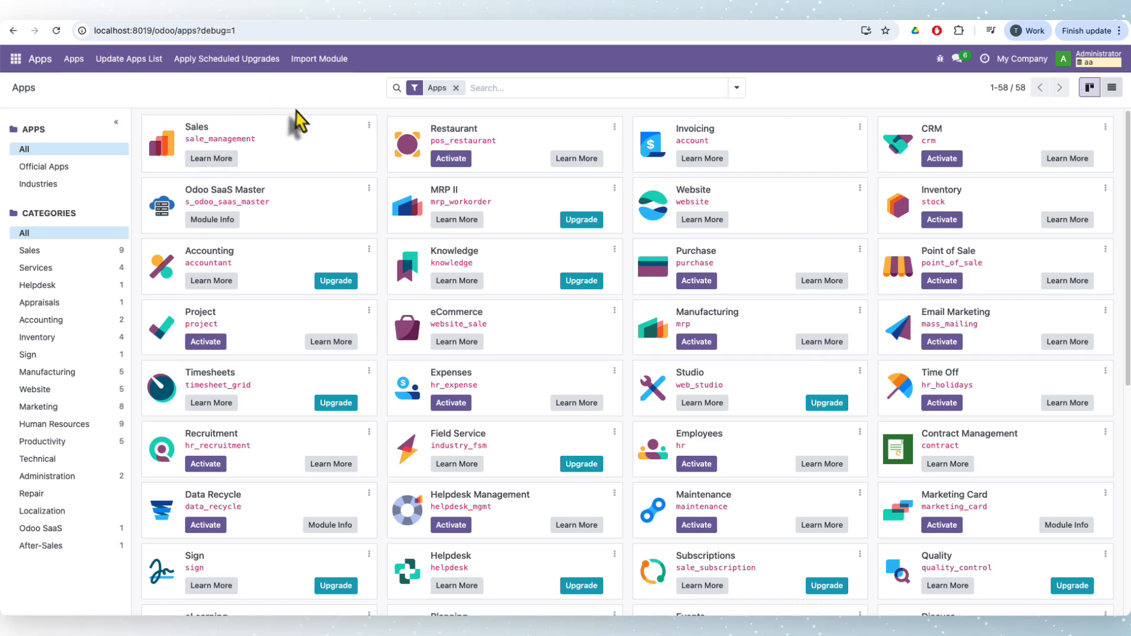
- Save the Contract Management module's icon image as icon (2) in the Downloads folder
scroll(530, 425, down, 1)
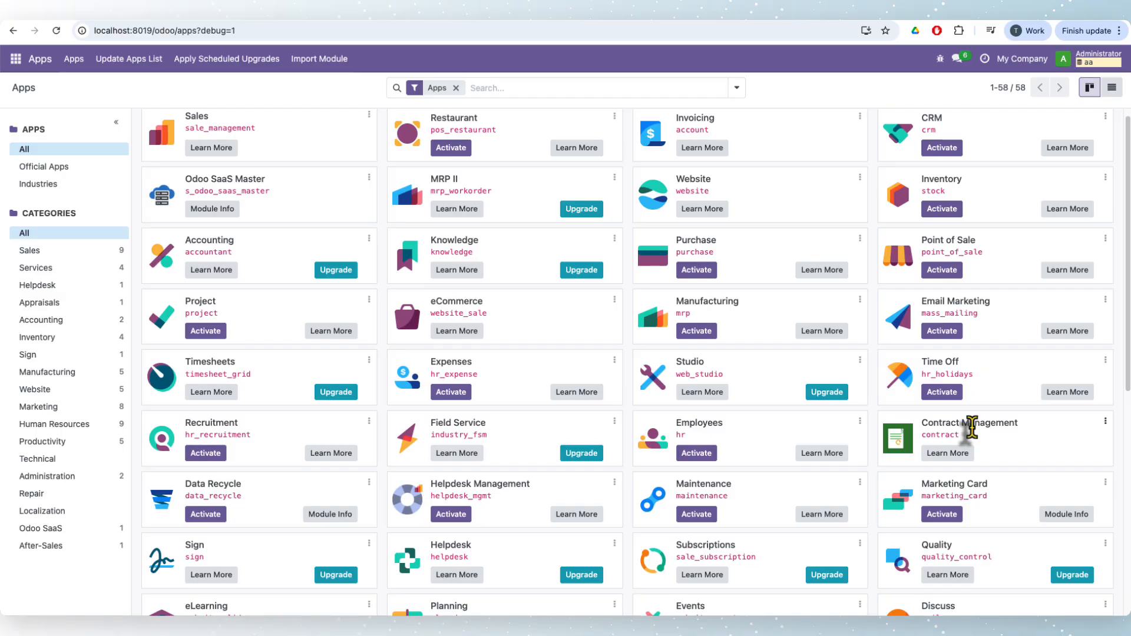
right_click(893, 454)
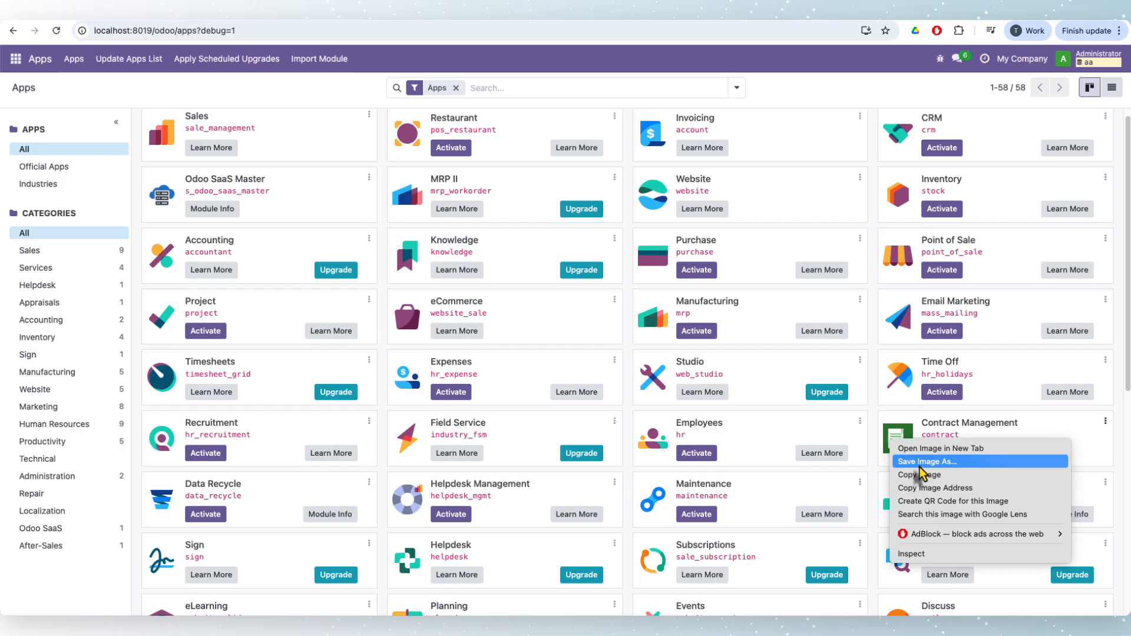
click(920, 463)
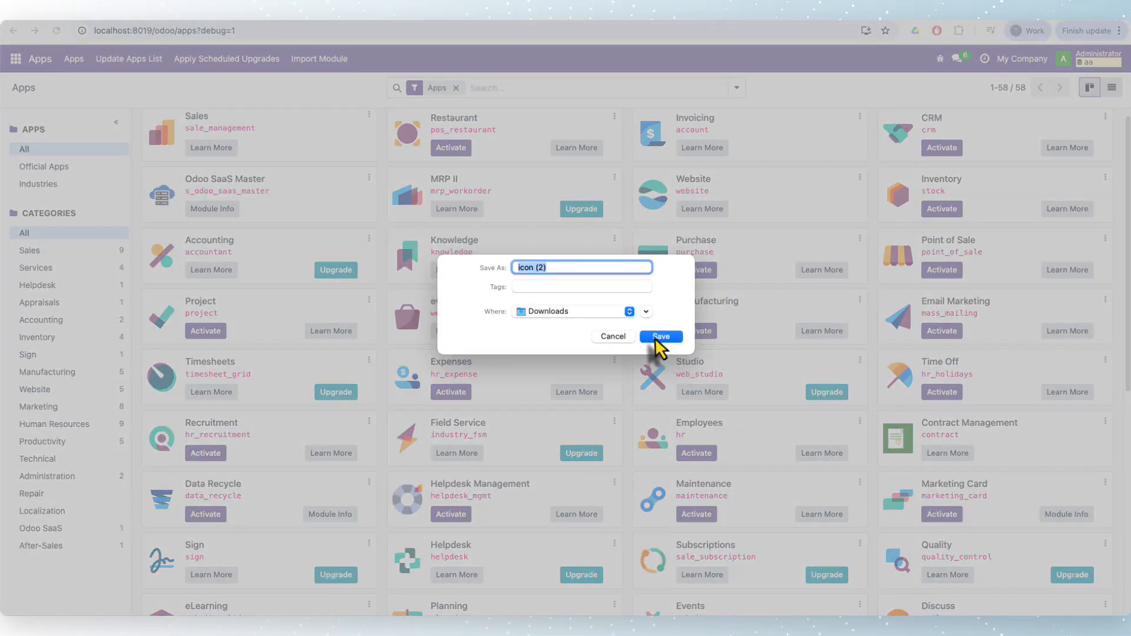
click(657, 338)
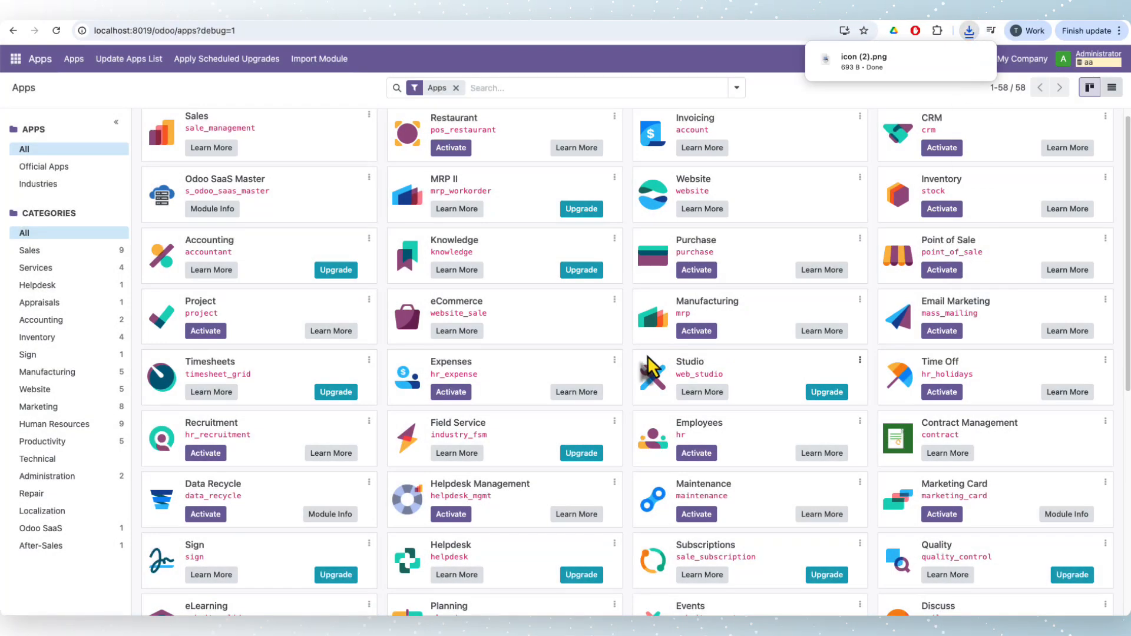
- Start a new product in the Sales app's product list and name it Contract Management
click(16, 59)
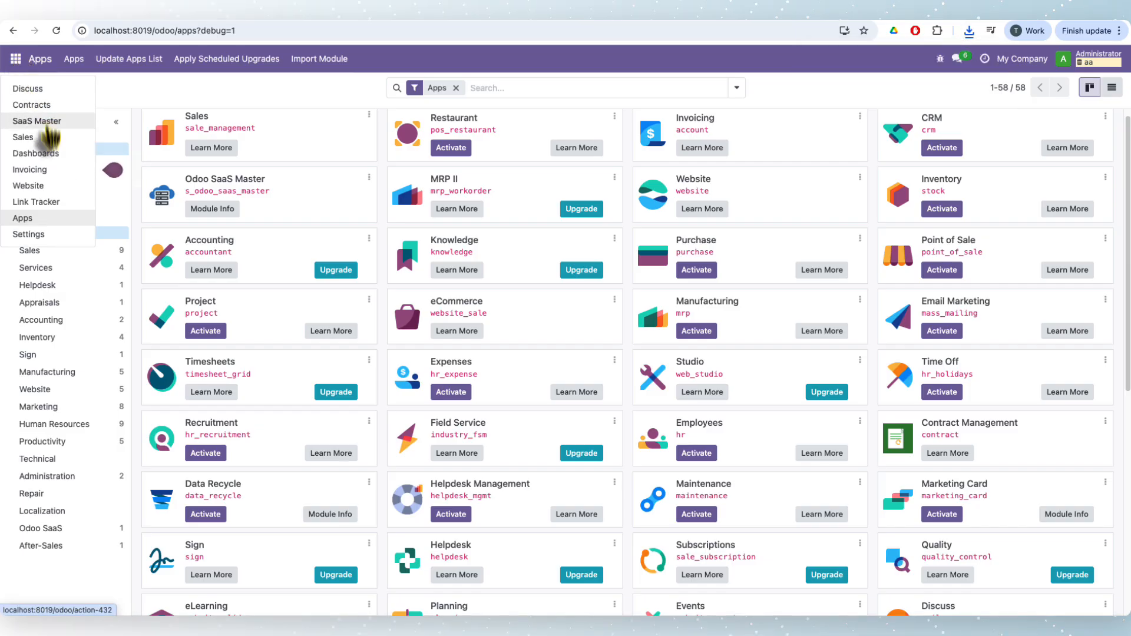
click(42, 139)
click(171, 58)
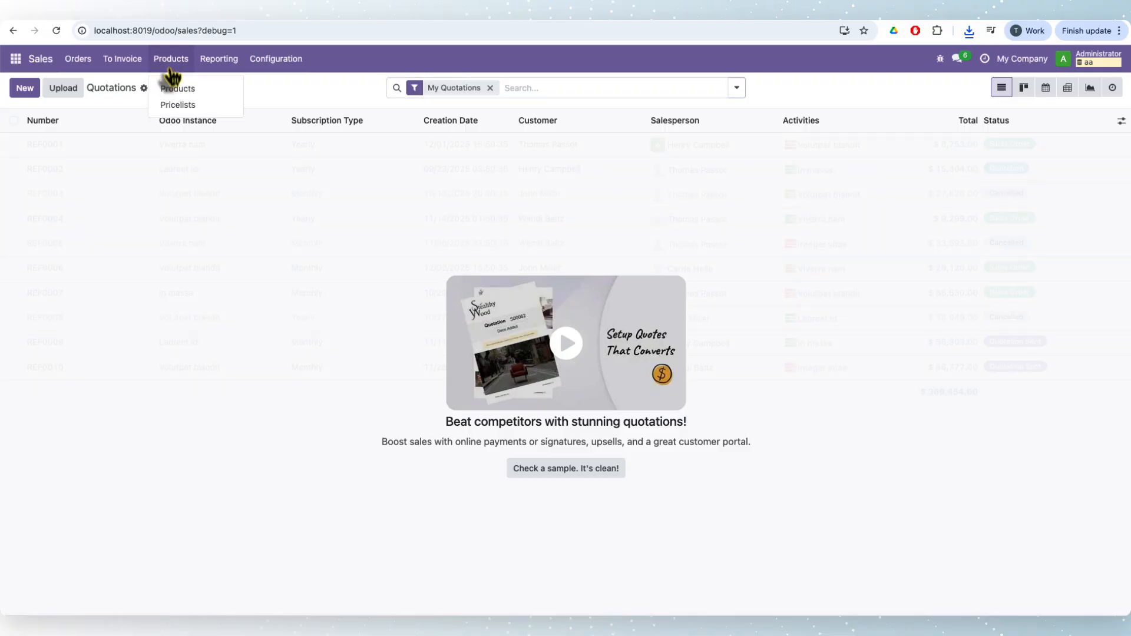
click(171, 91)
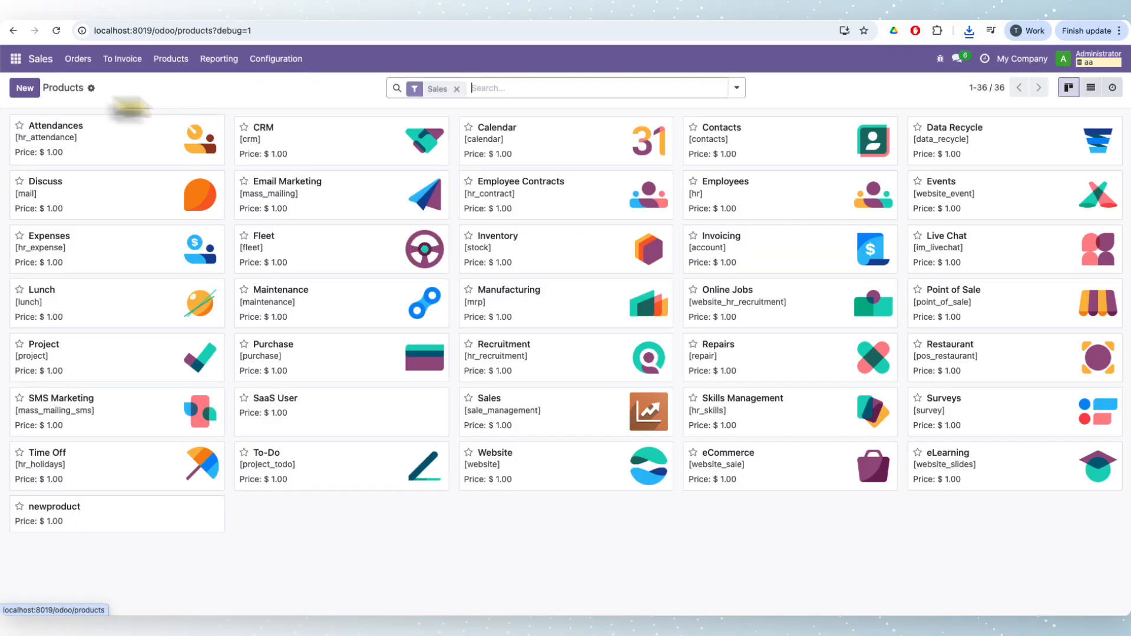
click(23, 90)
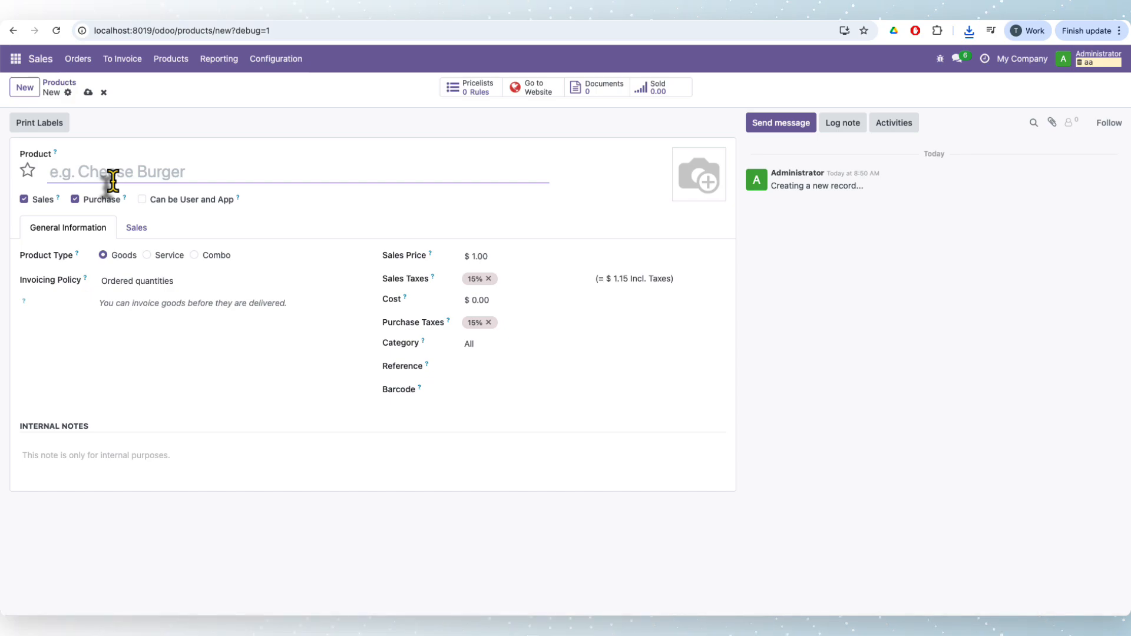
text(Ctr)
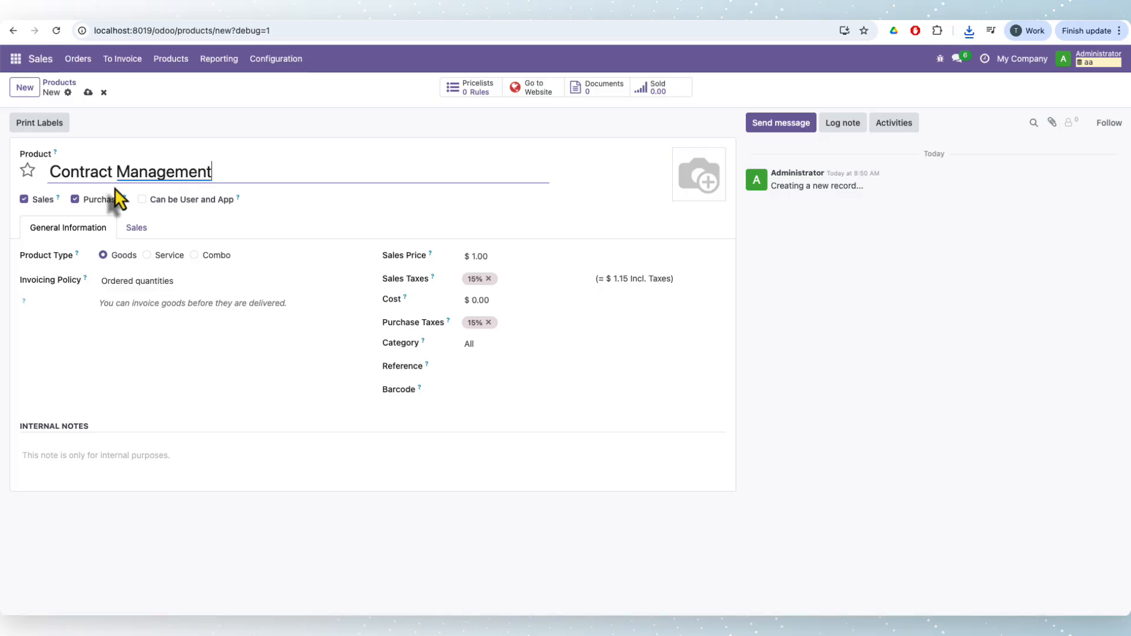
- Mark the product as Can be User and App and set icon (2).png from Downloads as its image
click(142, 199)
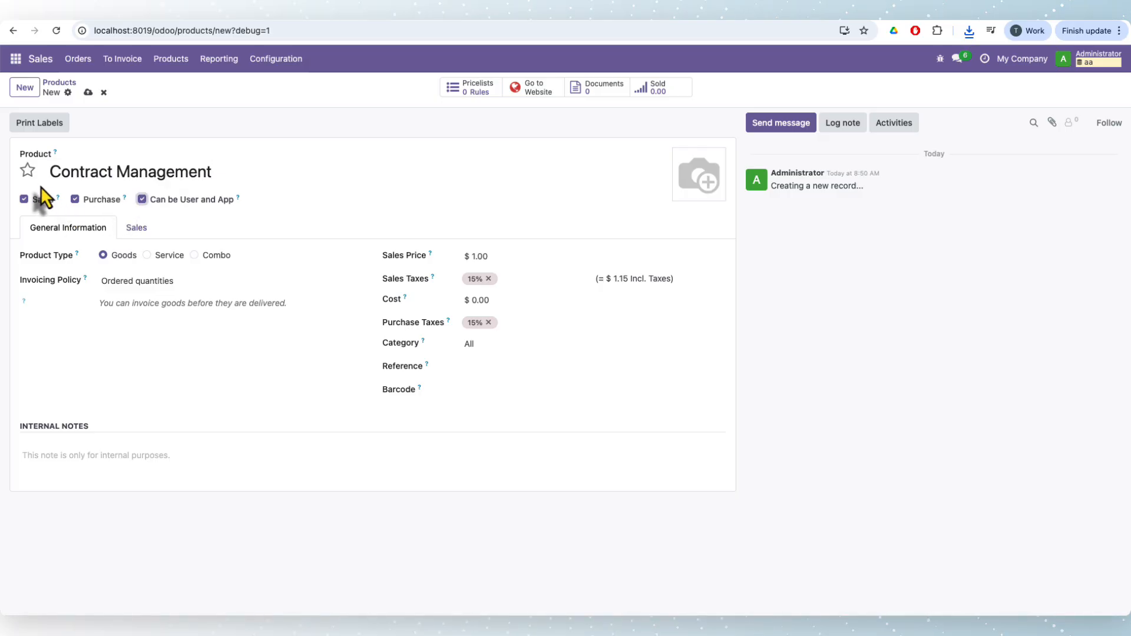
click(683, 194)
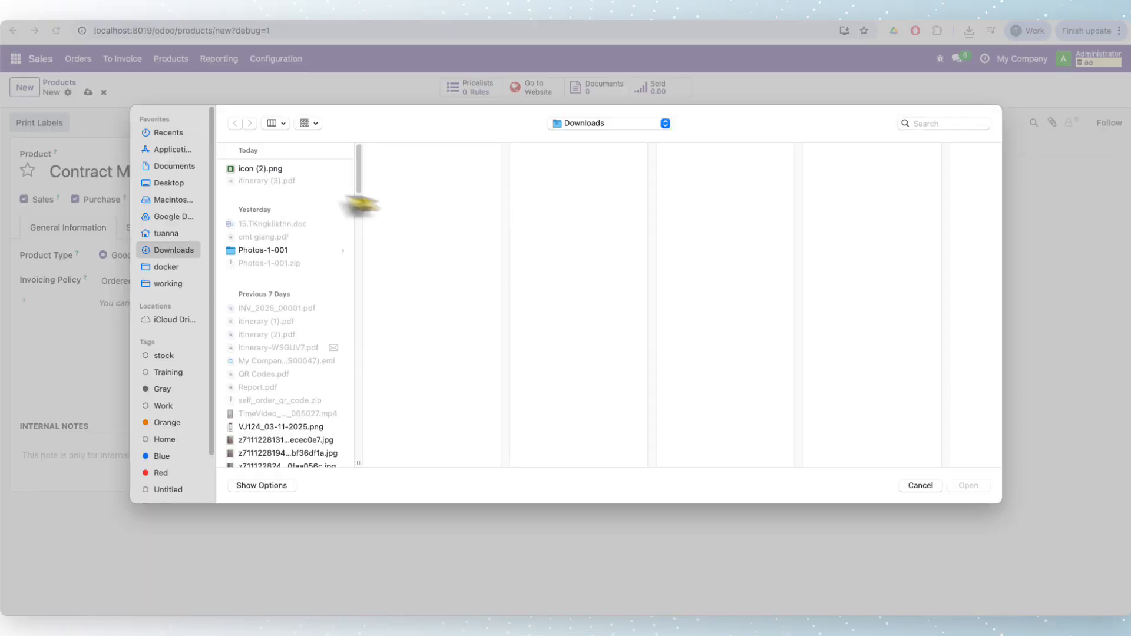
click(257, 170)
double_click(256, 169)
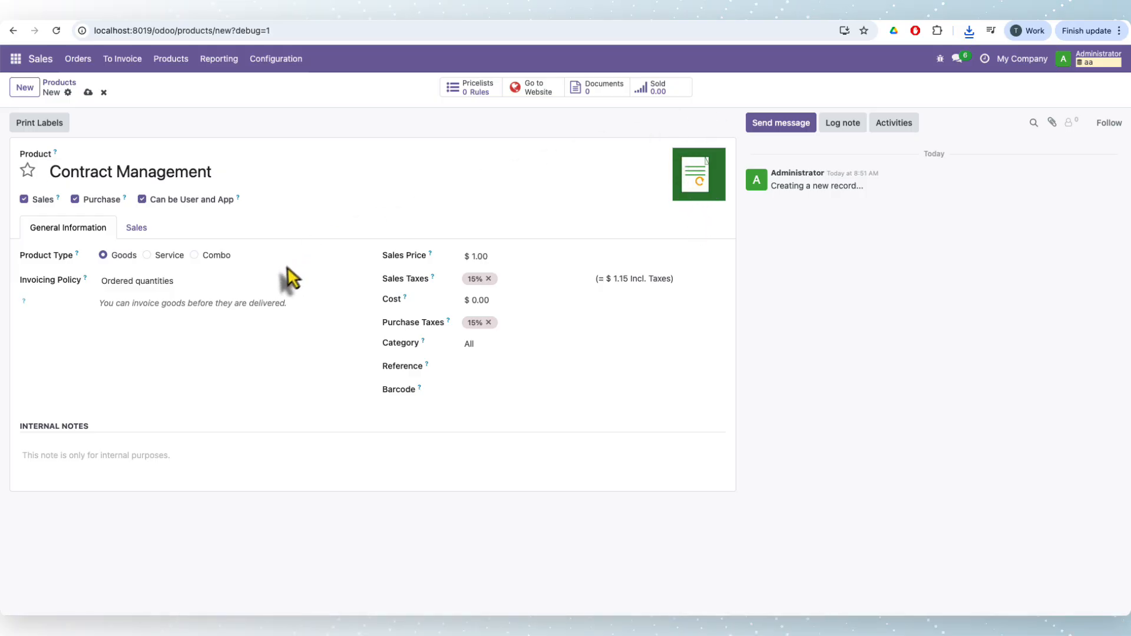
- Set the product type to Service and bring up the product's SaaS App Information fields
click(166, 257)
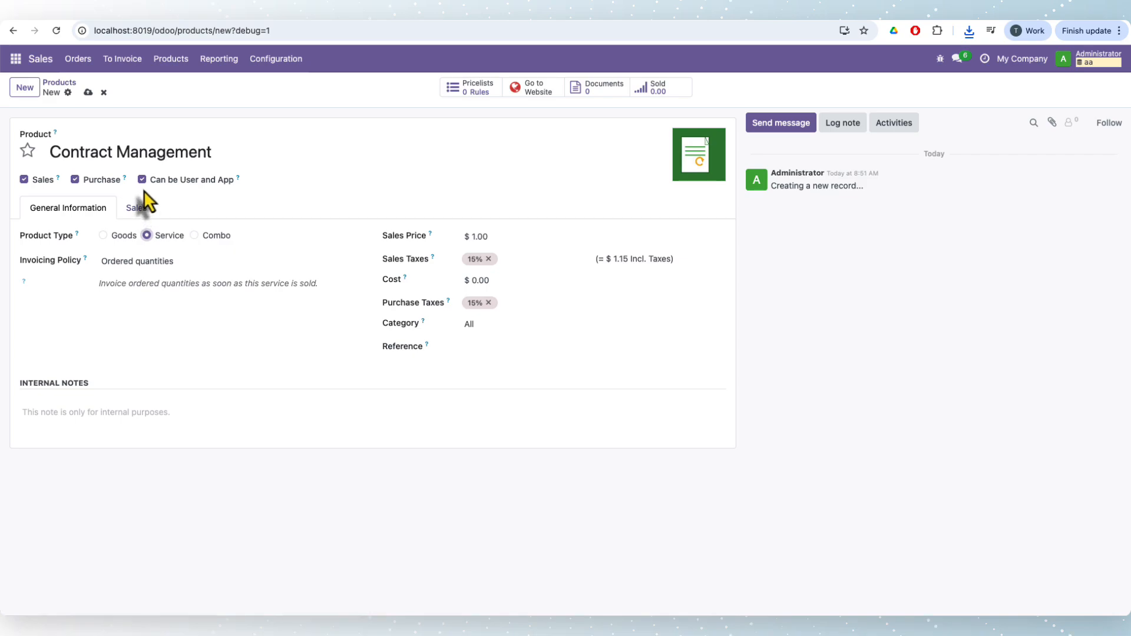
click(137, 215)
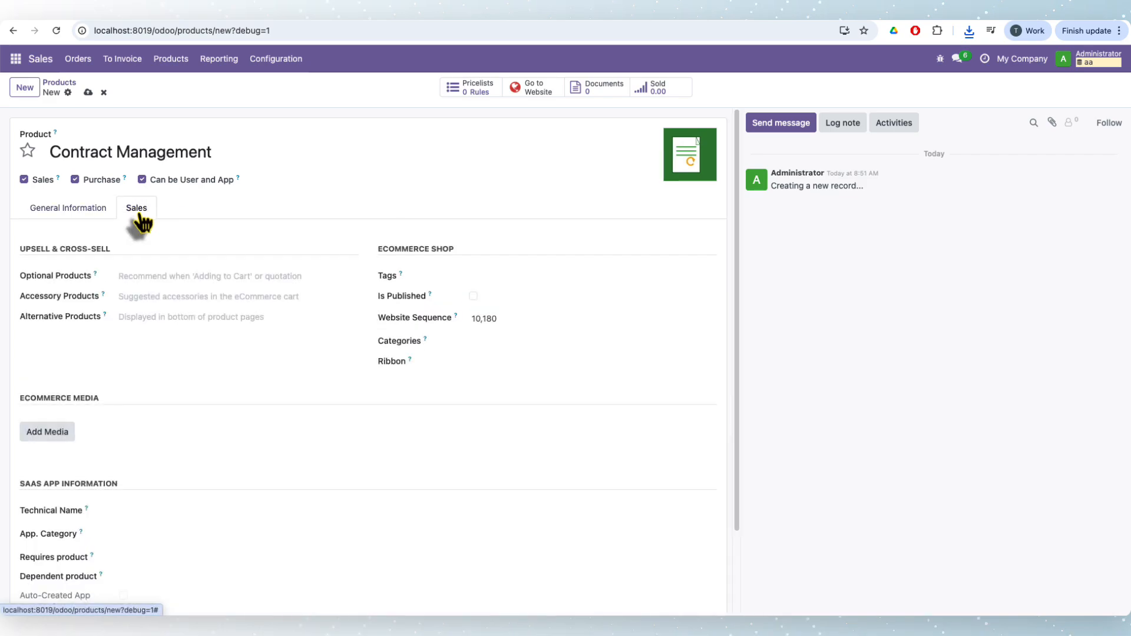
scroll(164, 416, down, 3)
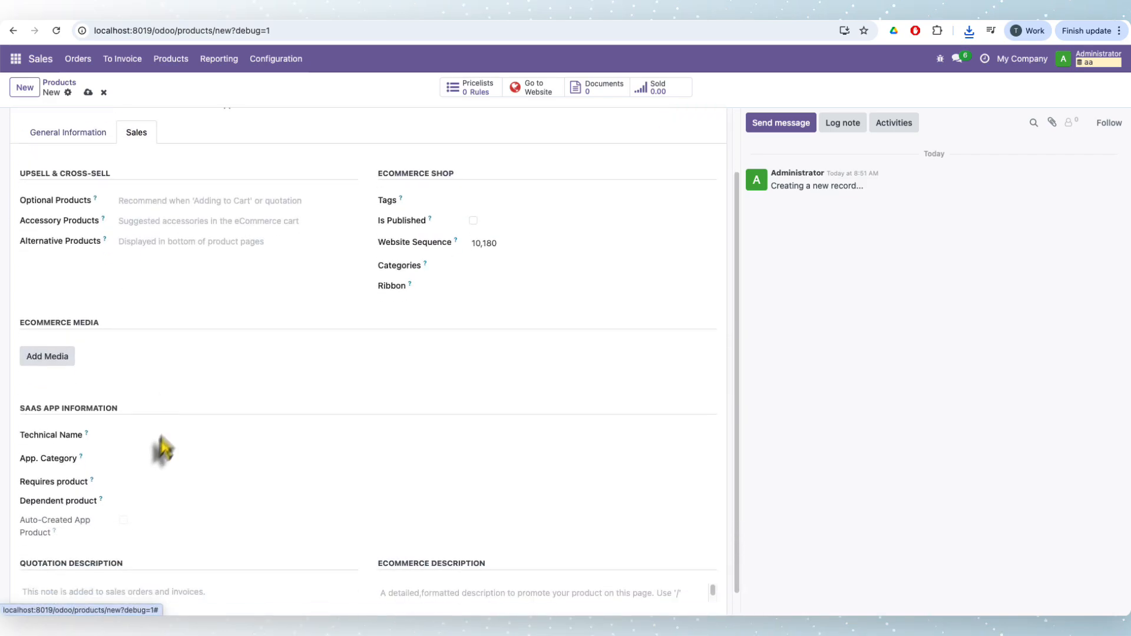
scroll(196, 248, up, 1)
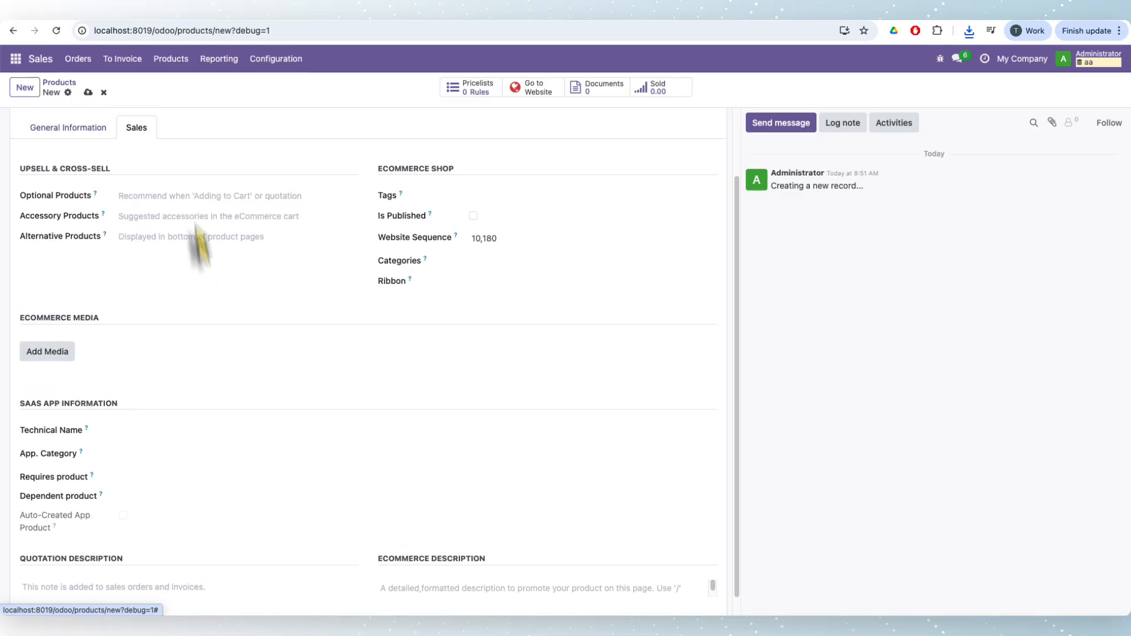
- Disable Can be User and App and enable it again to compare the SaaS App Information section
click(141, 119)
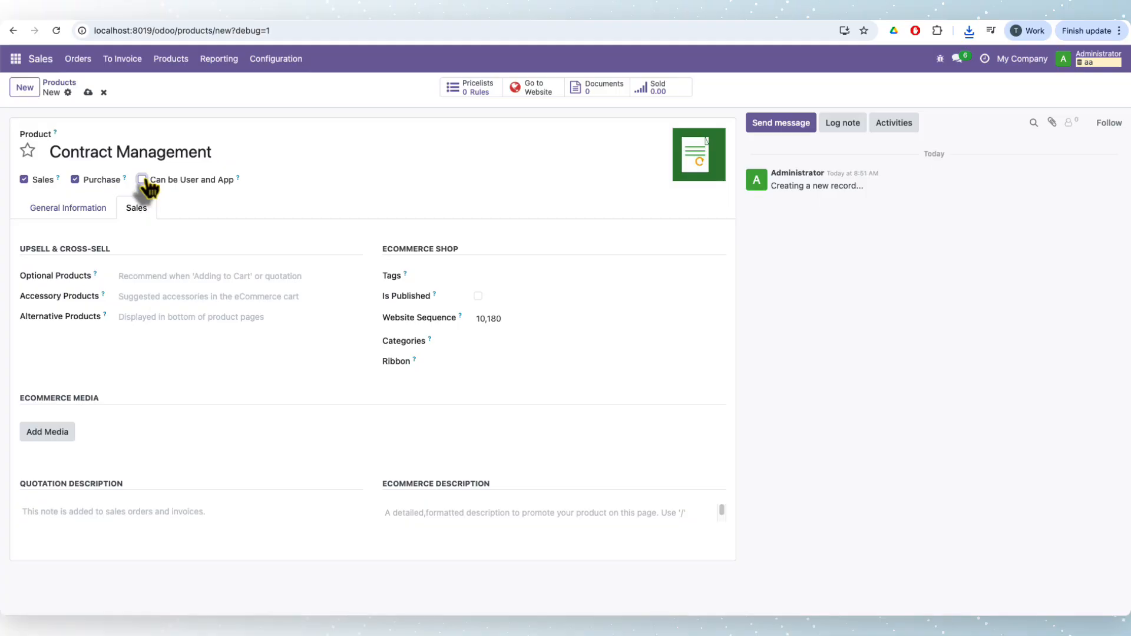
click(142, 180)
scroll(239, 463, down, 2)
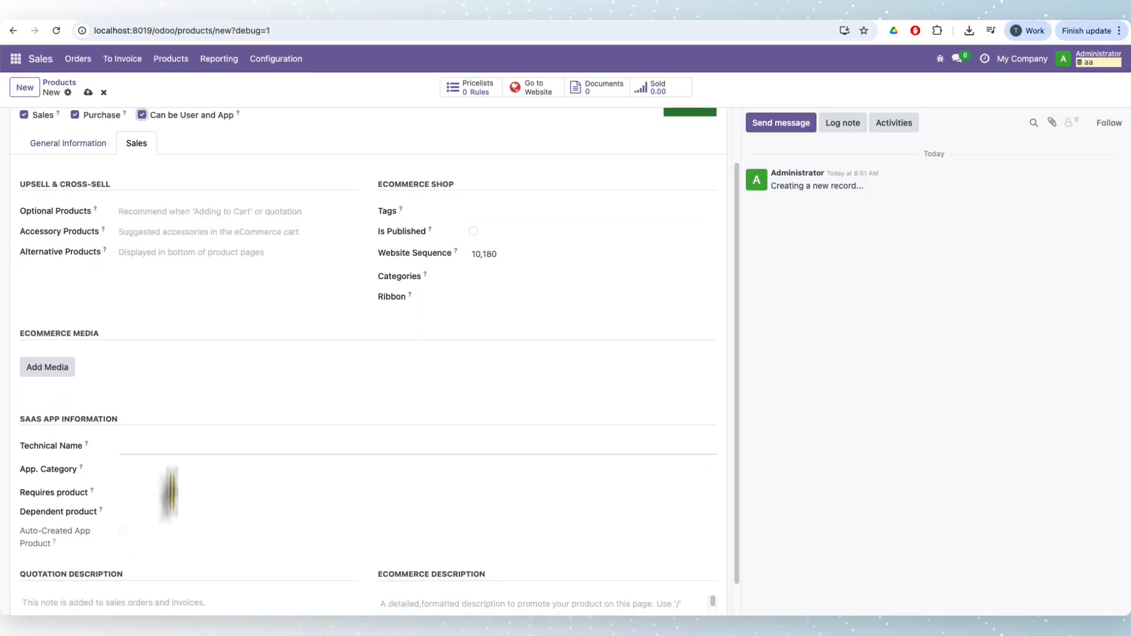
scroll(227, 571, down, 1)
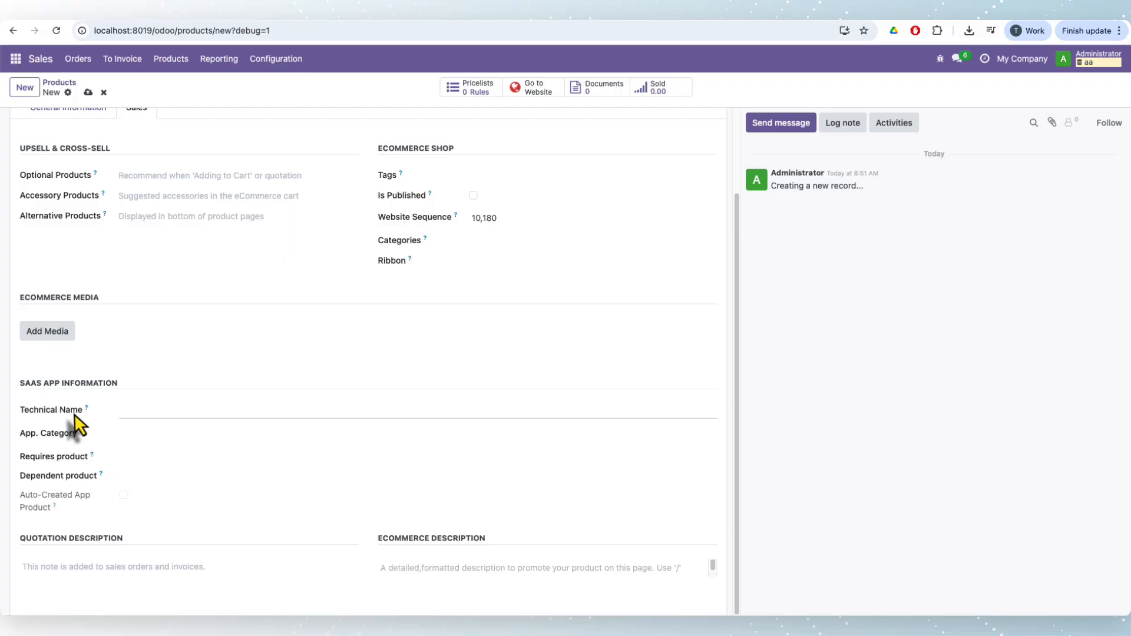
scroll(80, 429, up, 3)
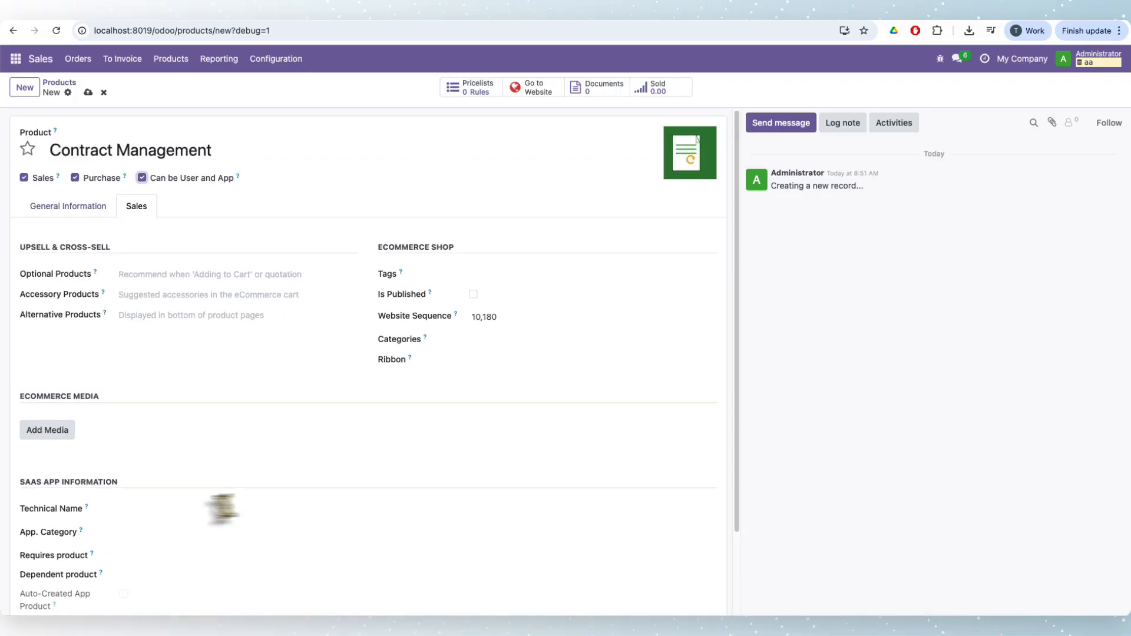
- Set the technical name to contract and check the available app categories without choosing one
scroll(177, 489, down, 1)
click(174, 442)
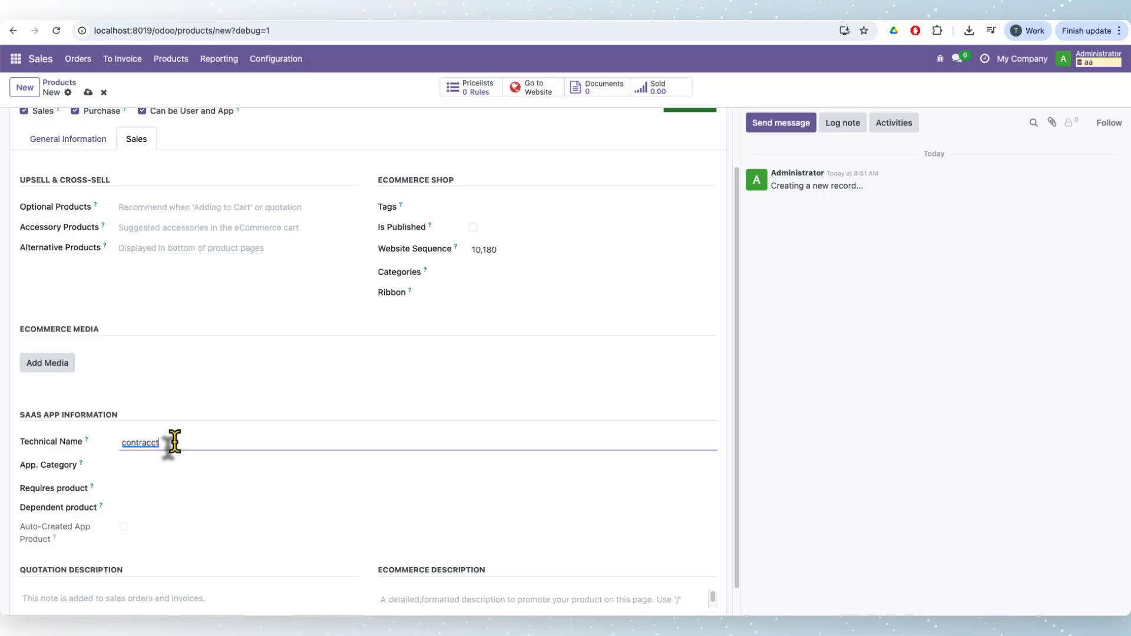
text(contract)
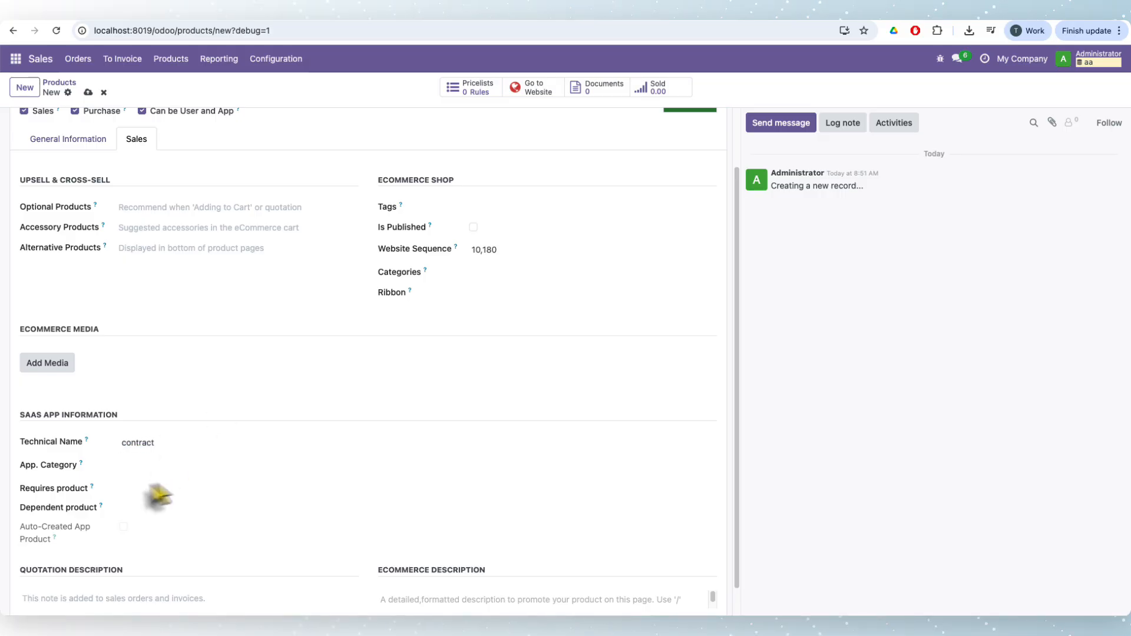
click(129, 469)
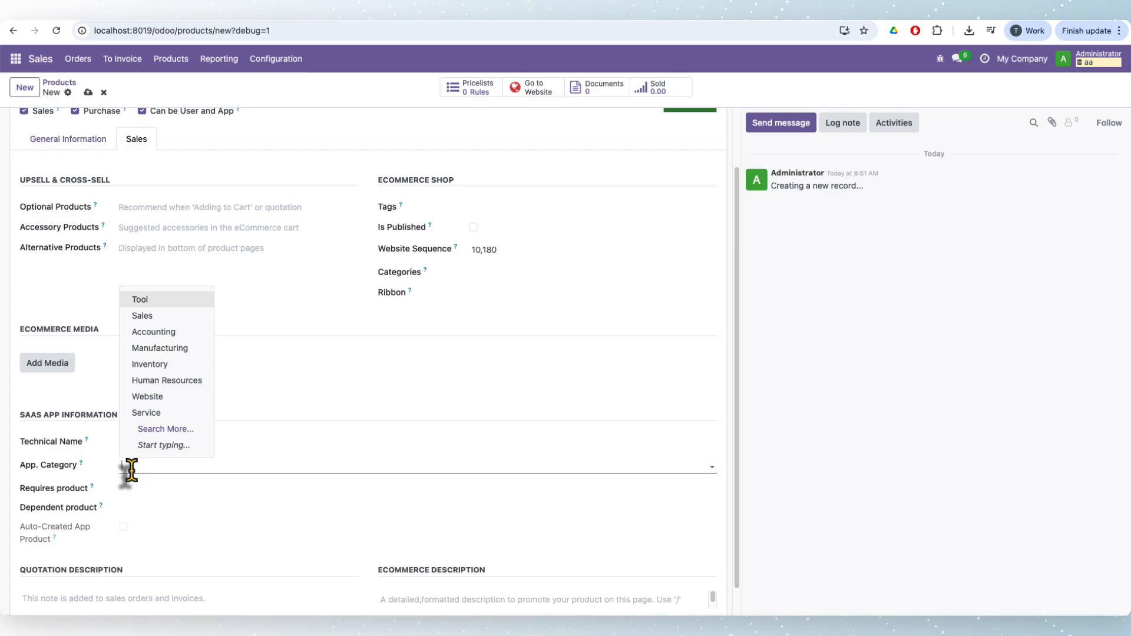
click(274, 144)
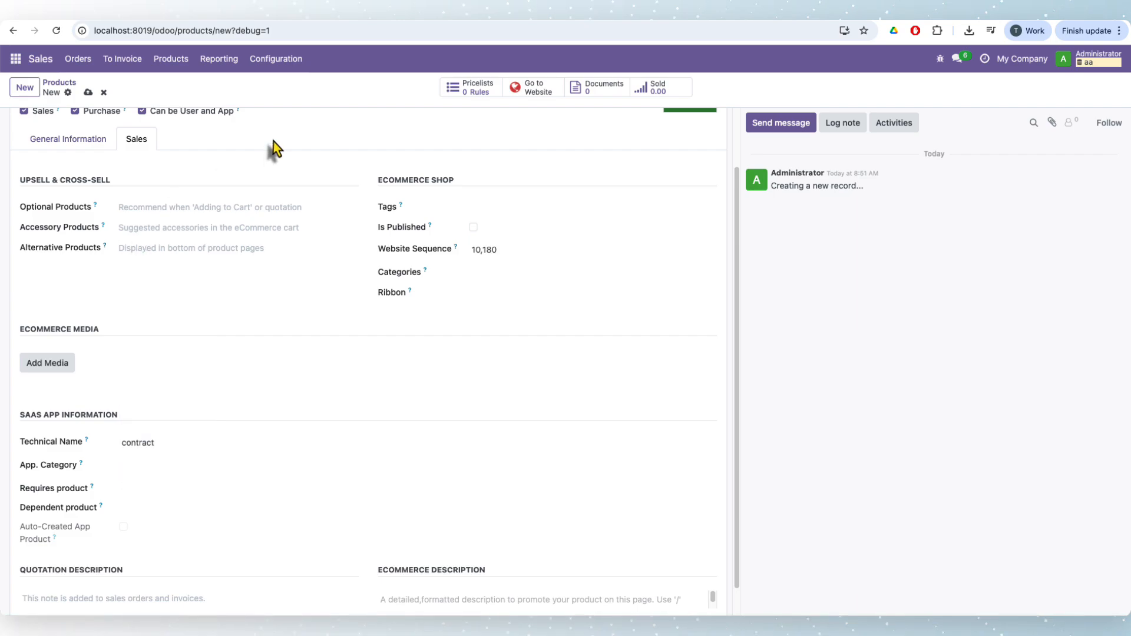
- Open the Website app in a separate browser tab and go to its Pricing page
click(17, 61)
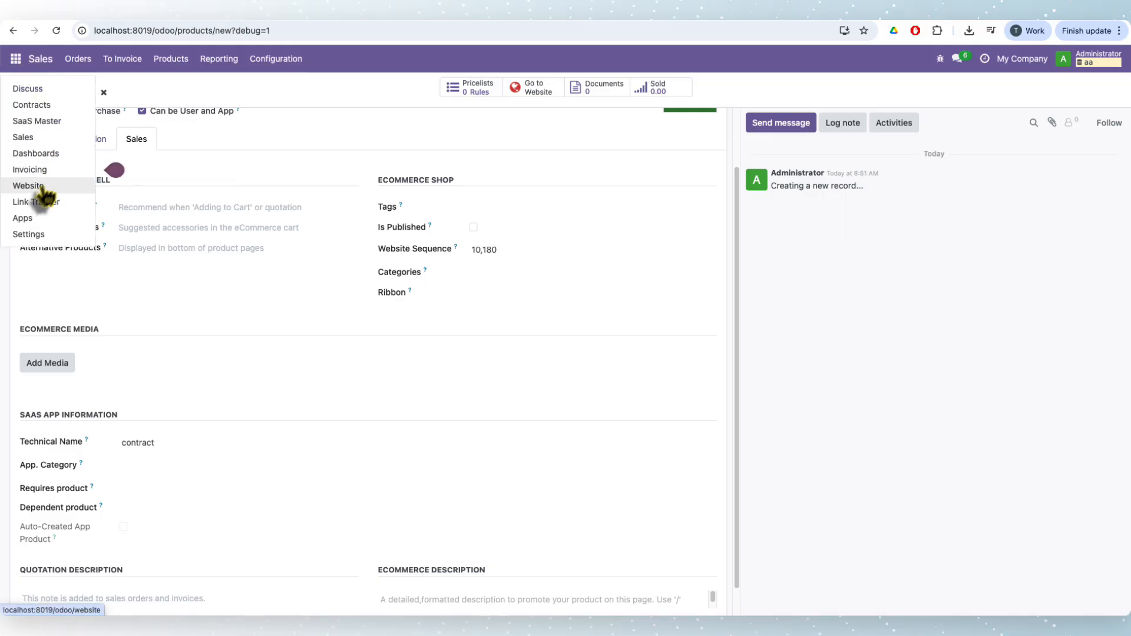
click(678, 23)
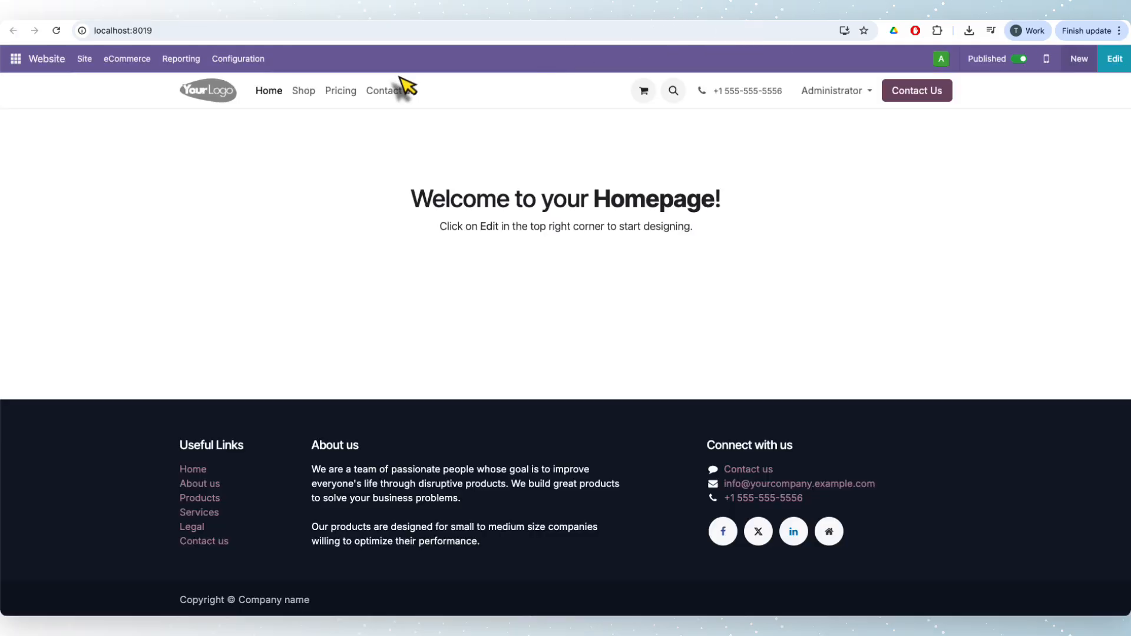
click(346, 97)
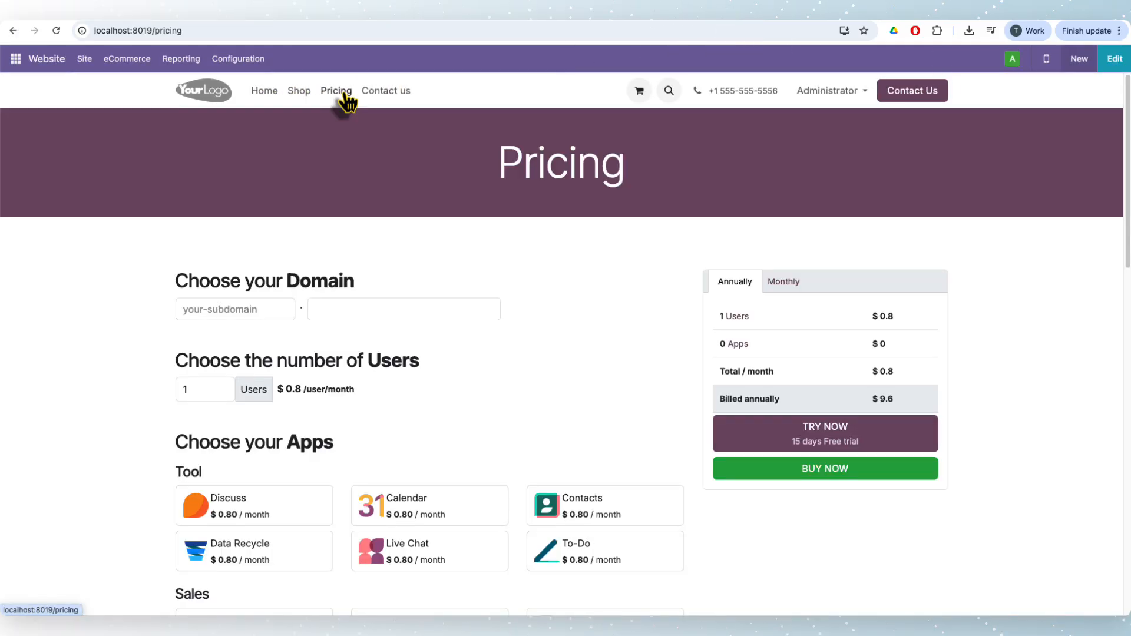
- Examine the app category headings on the Pricing page, from Tool down to Website
scroll(480, 324, down, 2)
drag(205, 401, 163, 403)
scroll(162, 473, down, 1)
drag(164, 475, 264, 492)
scroll(239, 487, down, 3)
scroll(265, 491, down, 3)
scroll(264, 489, down, 1)
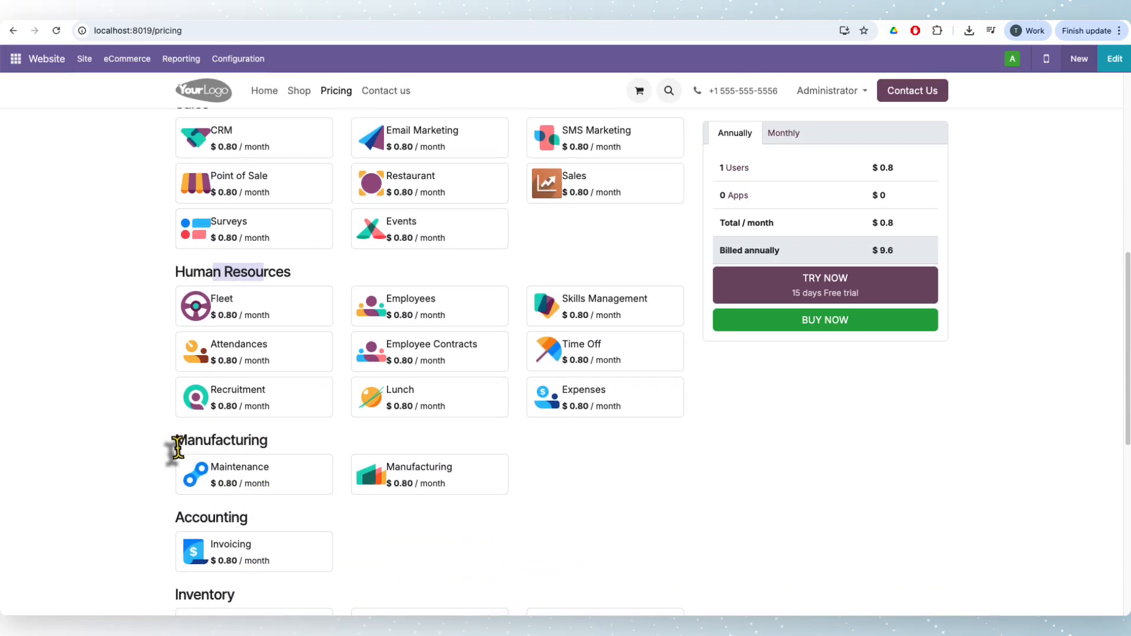
drag(171, 450, 222, 444)
drag(192, 517, 217, 518)
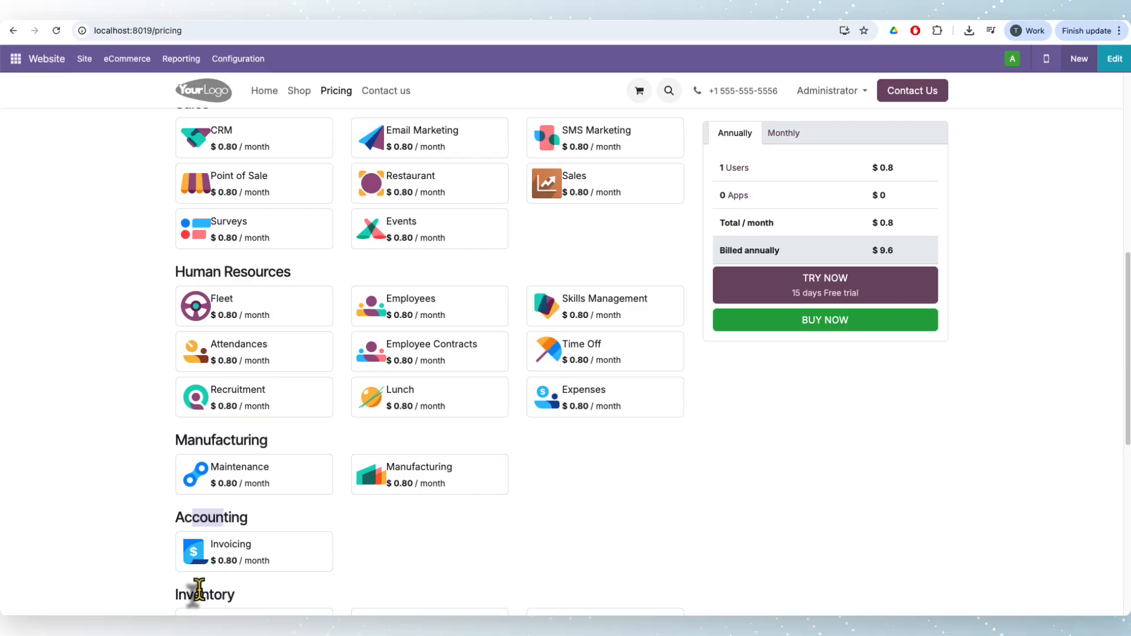
drag(202, 595, 328, 581)
scroll(351, 565, down, 3)
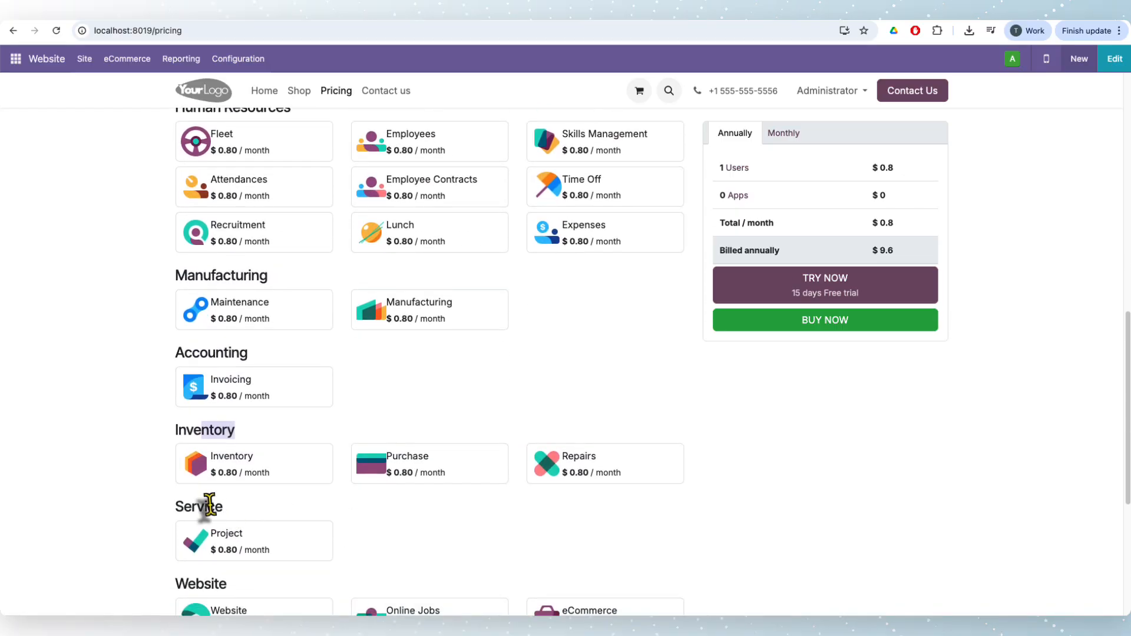
drag(205, 507, 328, 520)
scroll(353, 515, down, 5)
- Review again how the individual apps are grouped under each category on the Pricing page
scroll(368, 506, up, 12)
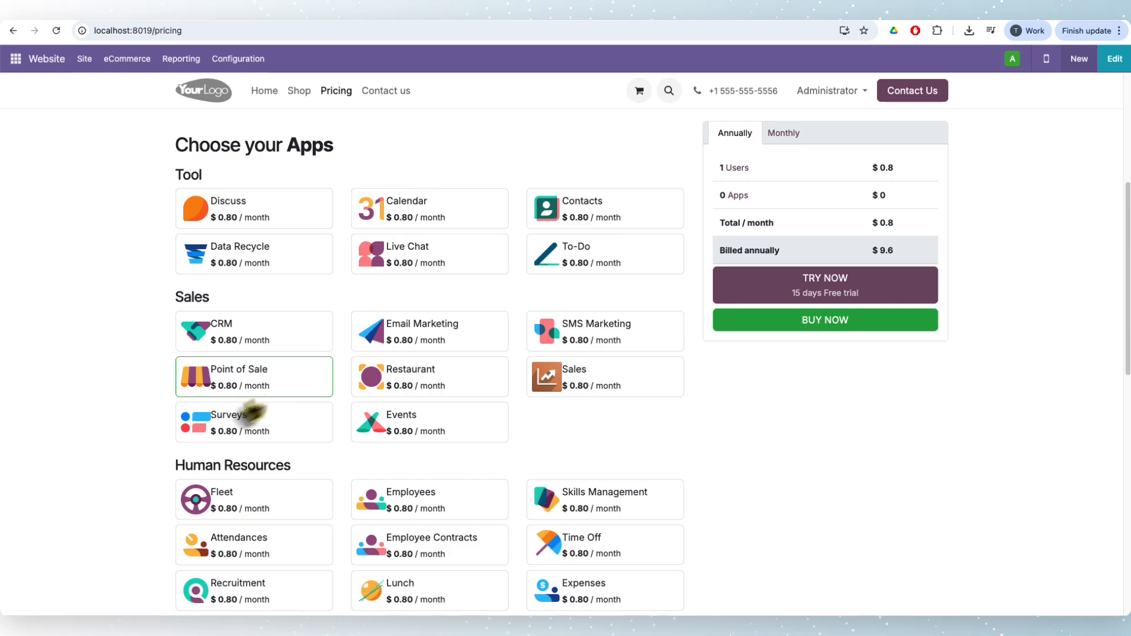
scroll(116, 462, down, 1)
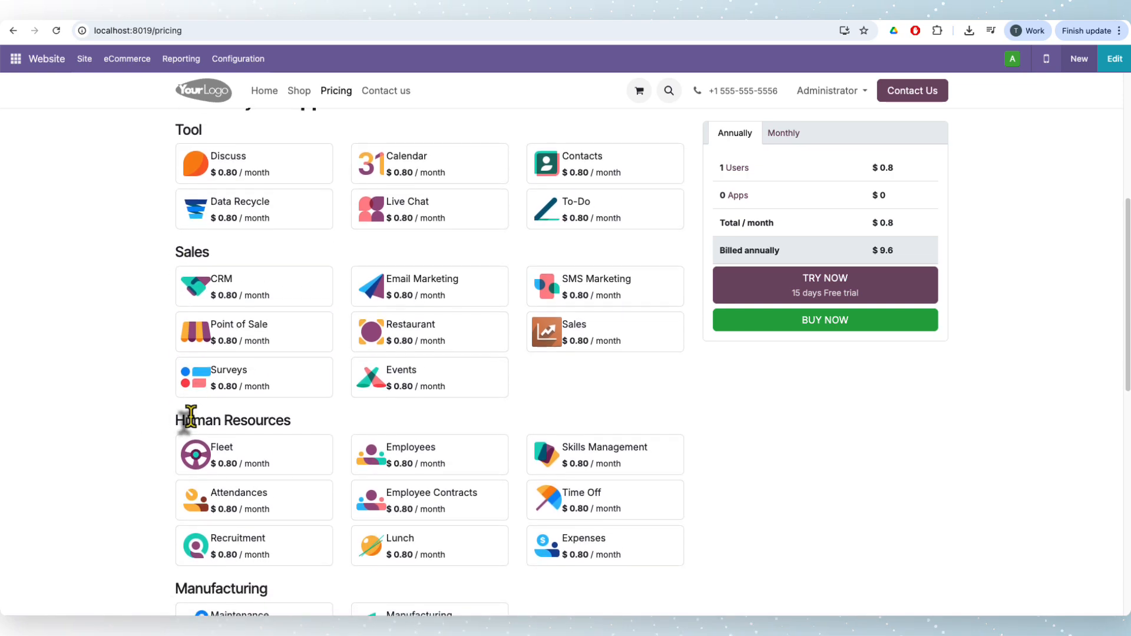
scroll(197, 521, down, 3)
scroll(150, 450, down, 5)
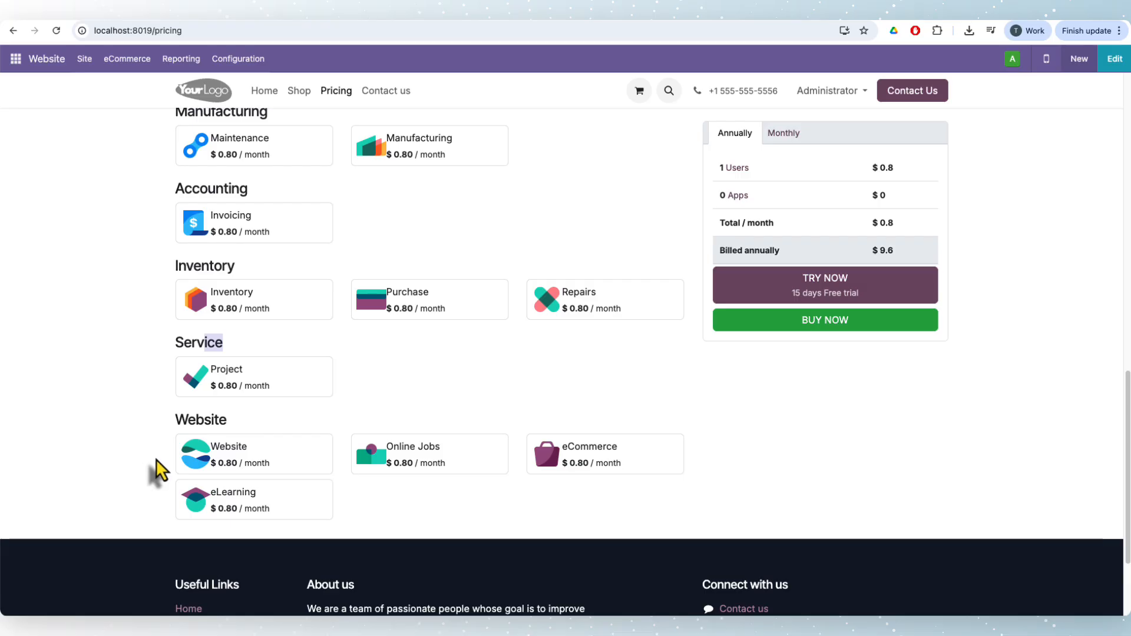
scroll(155, 459, up, 1)
scroll(158, 461, up, 1)
scroll(159, 461, up, 3)
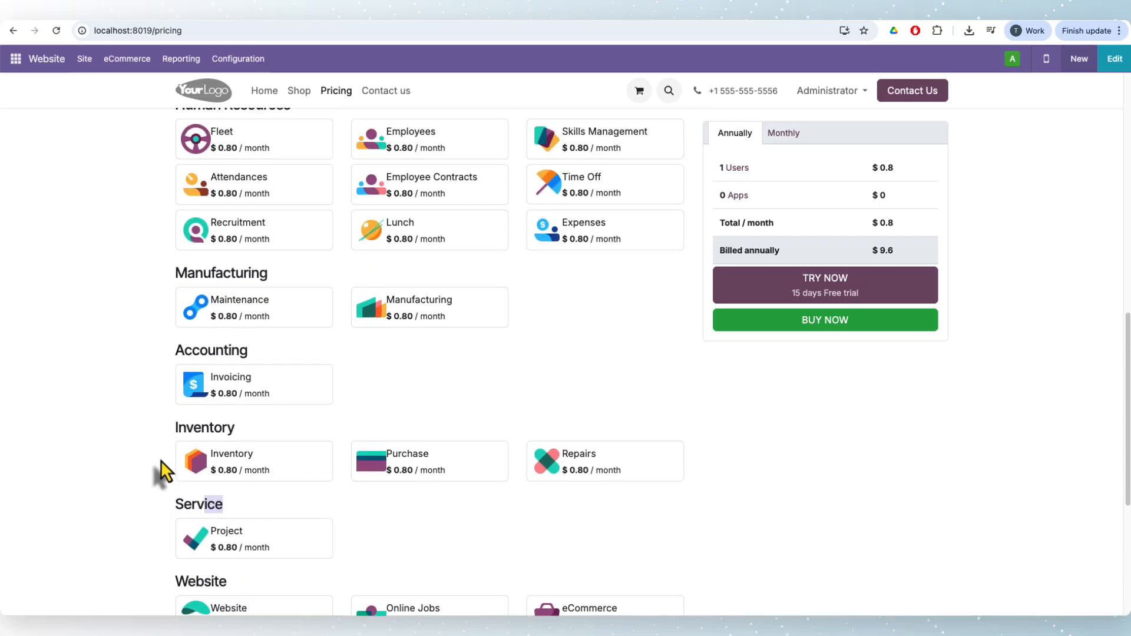
scroll(161, 461, up, 3)
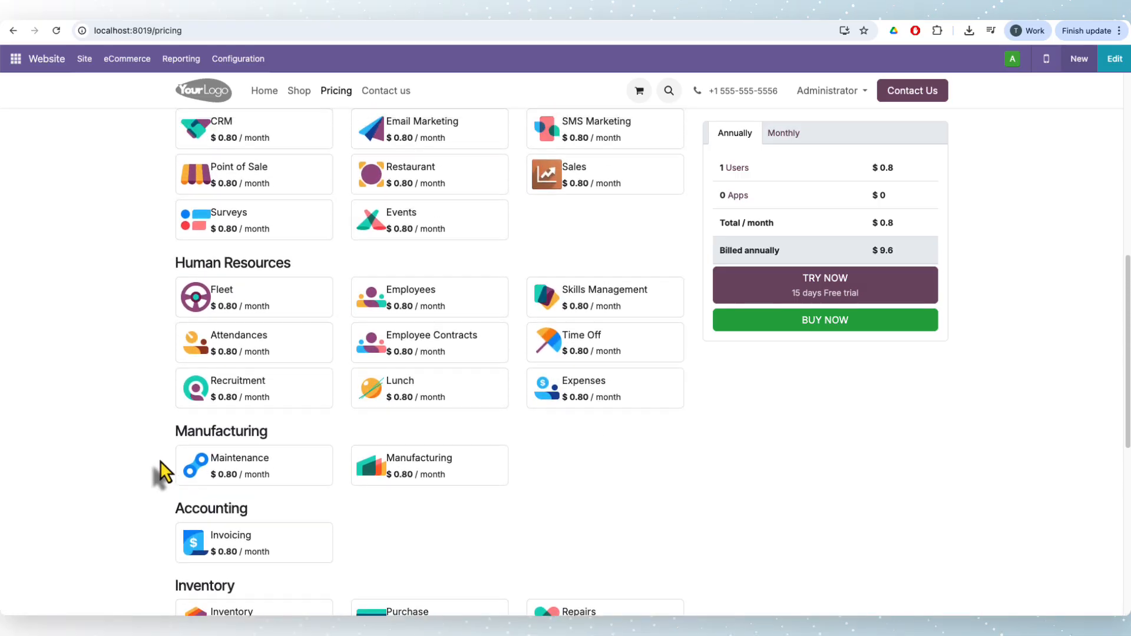
scroll(168, 473, up, 2)
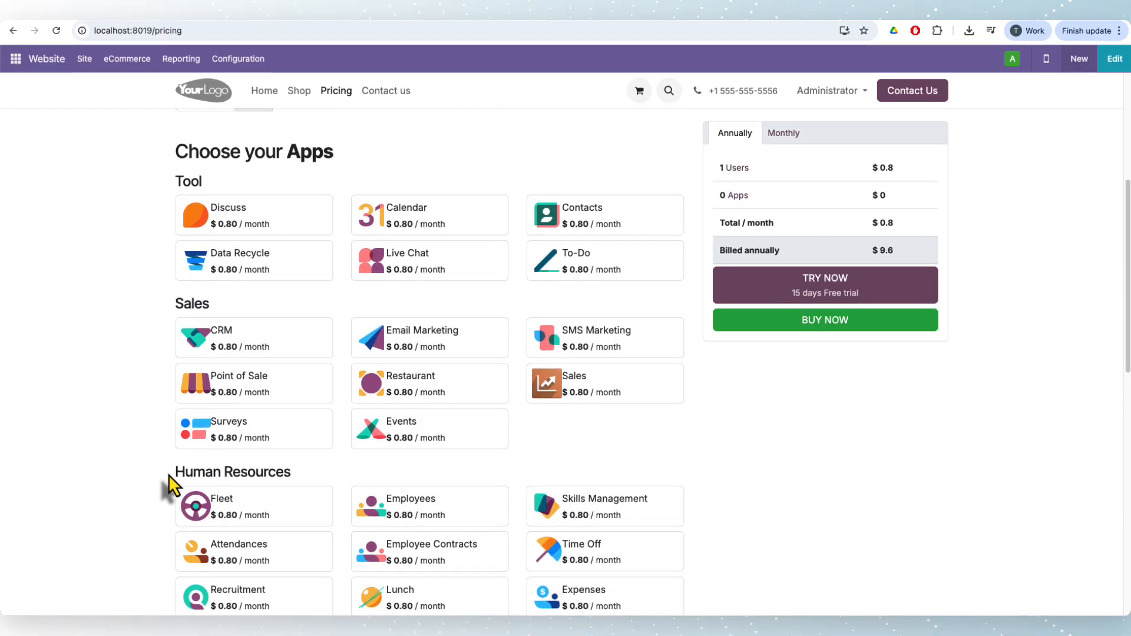
scroll(168, 474, down, 6)
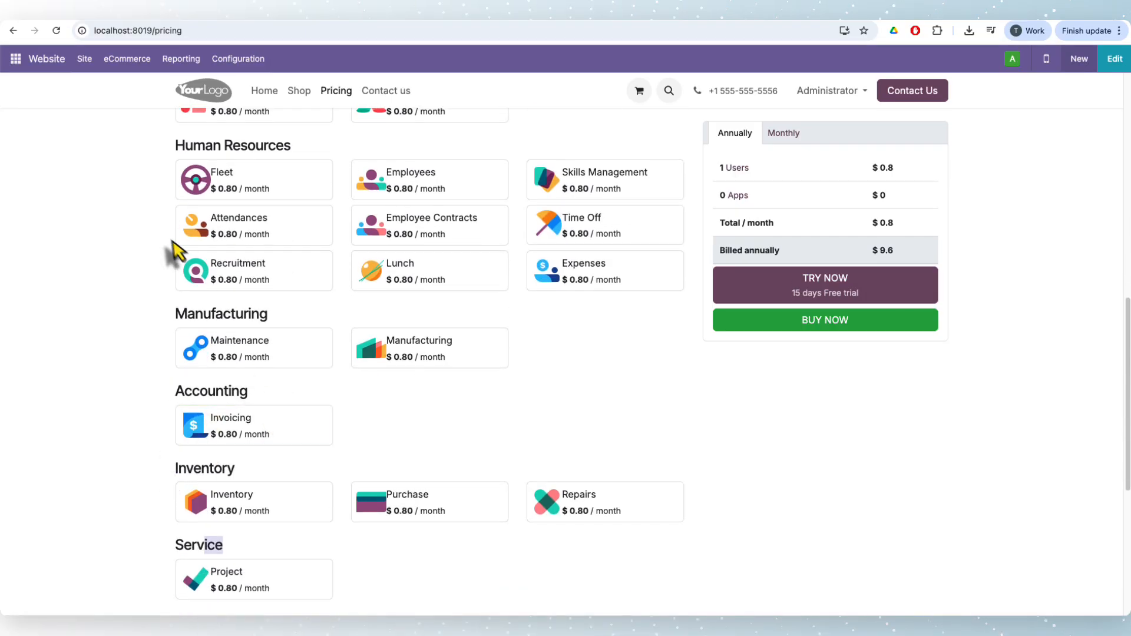
- Copy the Accounting category heading from the Pricing page
drag(249, 395, 171, 391)
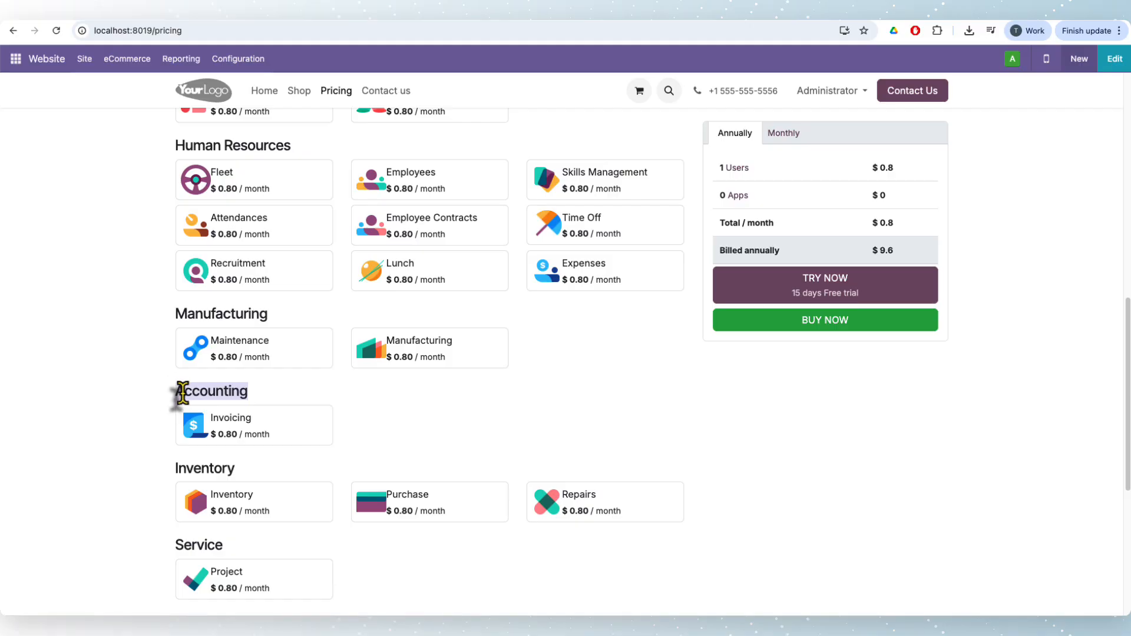
right_click(183, 391)
click(201, 420)
scroll(171, 164, up, 10)
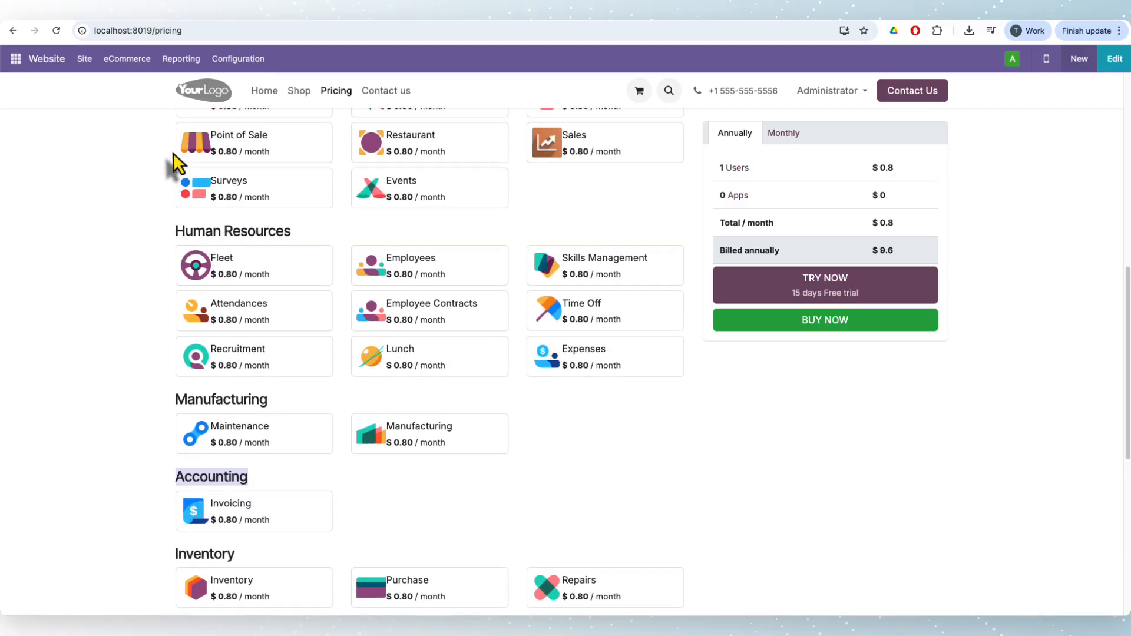
- Return to the Contract Management product and set its App. Category to Accounting
click(576, 11)
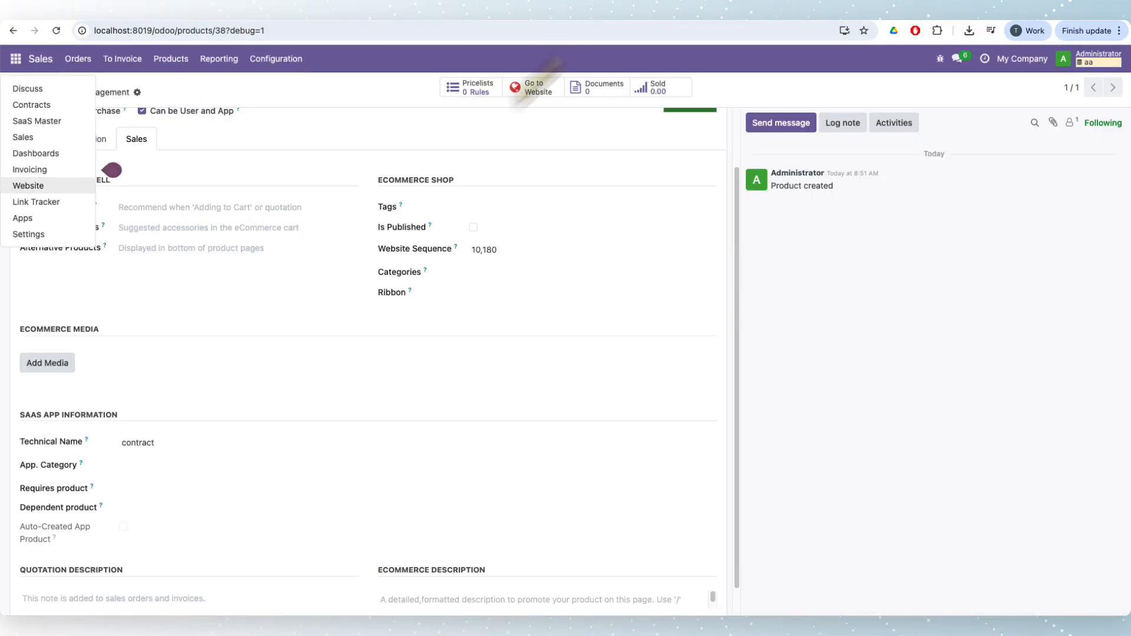
click(178, 467)
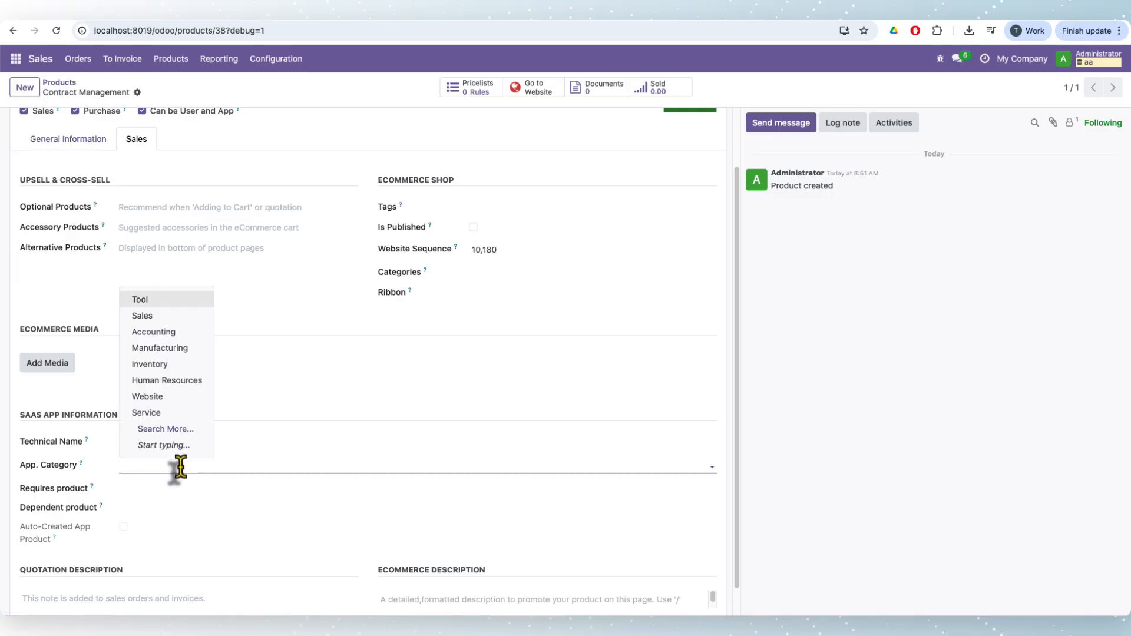
click(169, 332)
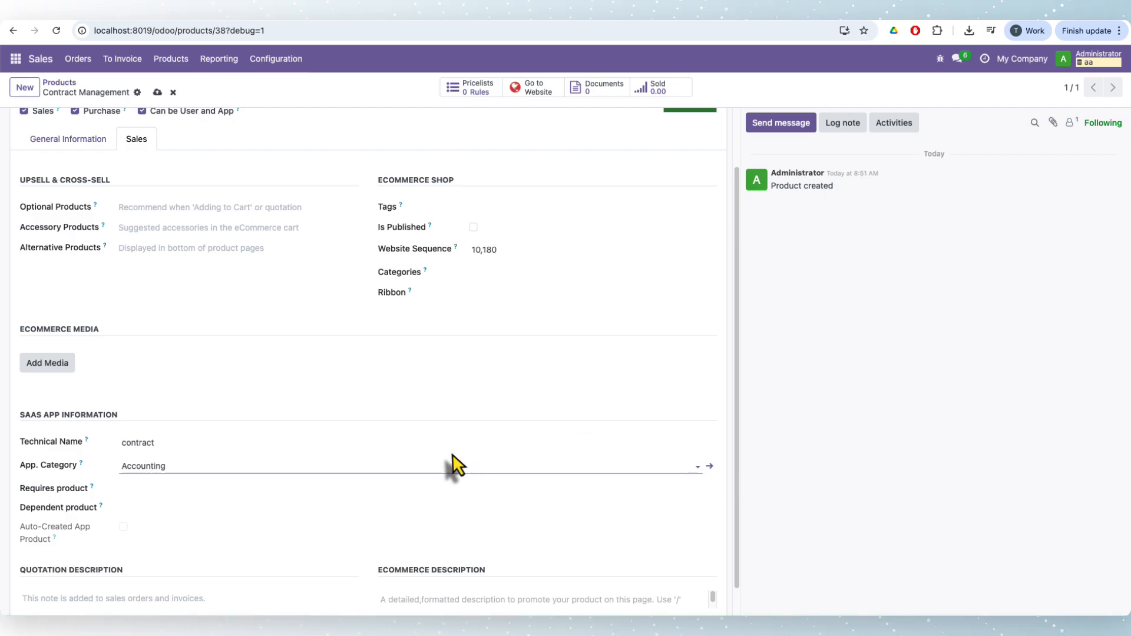
- Try a new App. Category name, fasf, and put the product's category back to Accounting
key(BackSpace)
text(fas)
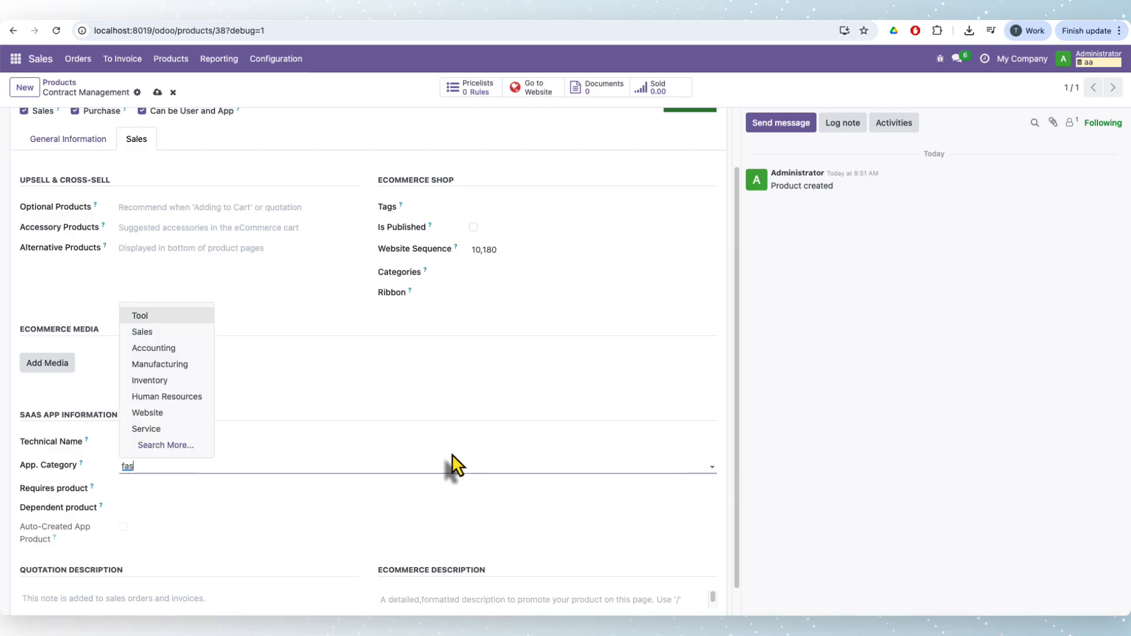
text(f)
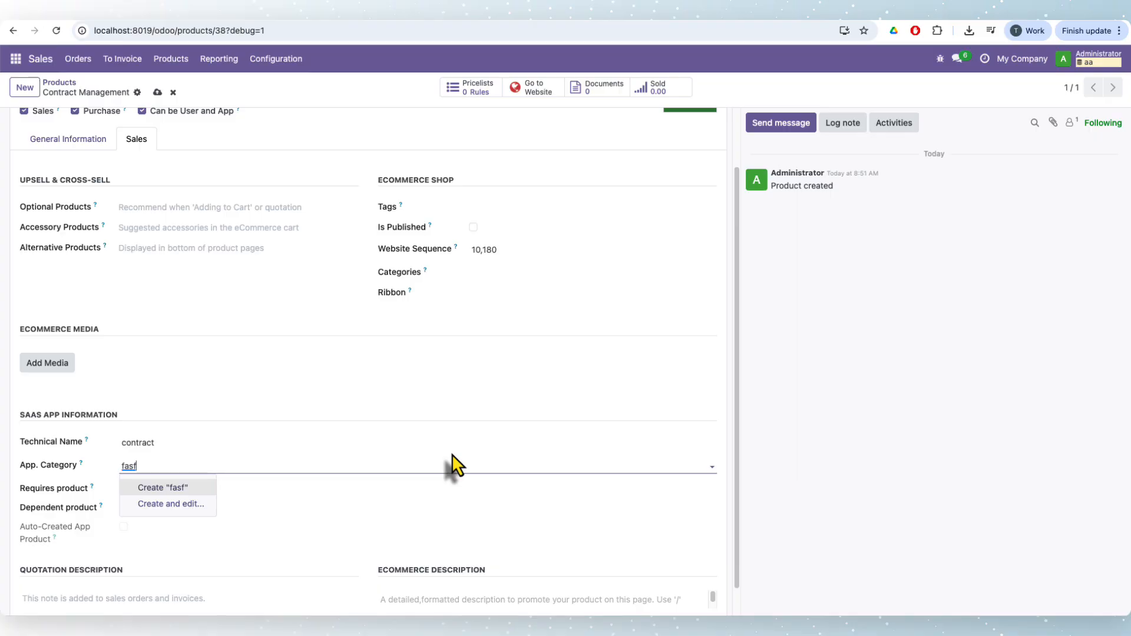
key(BackSpace)
key(BackSpace)
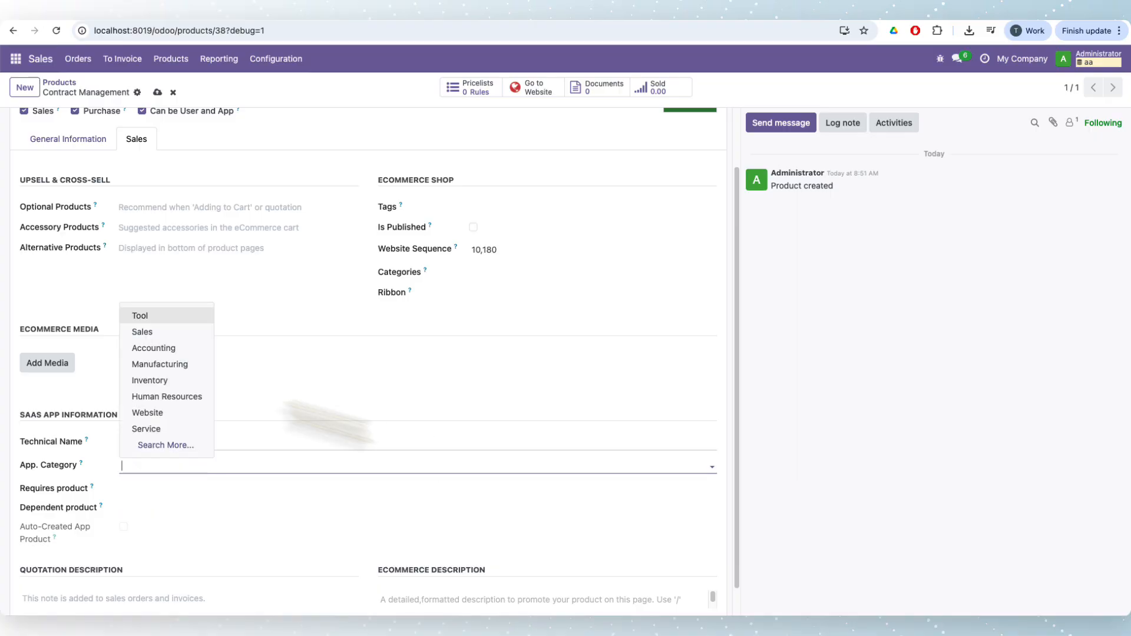
click(168, 352)
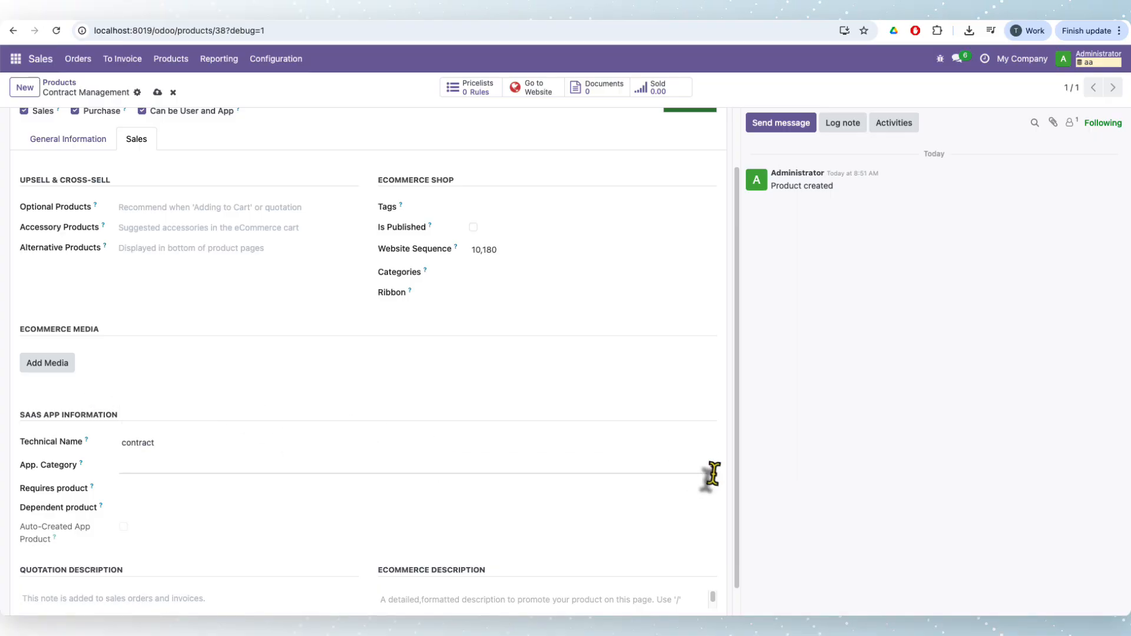
click(320, 467)
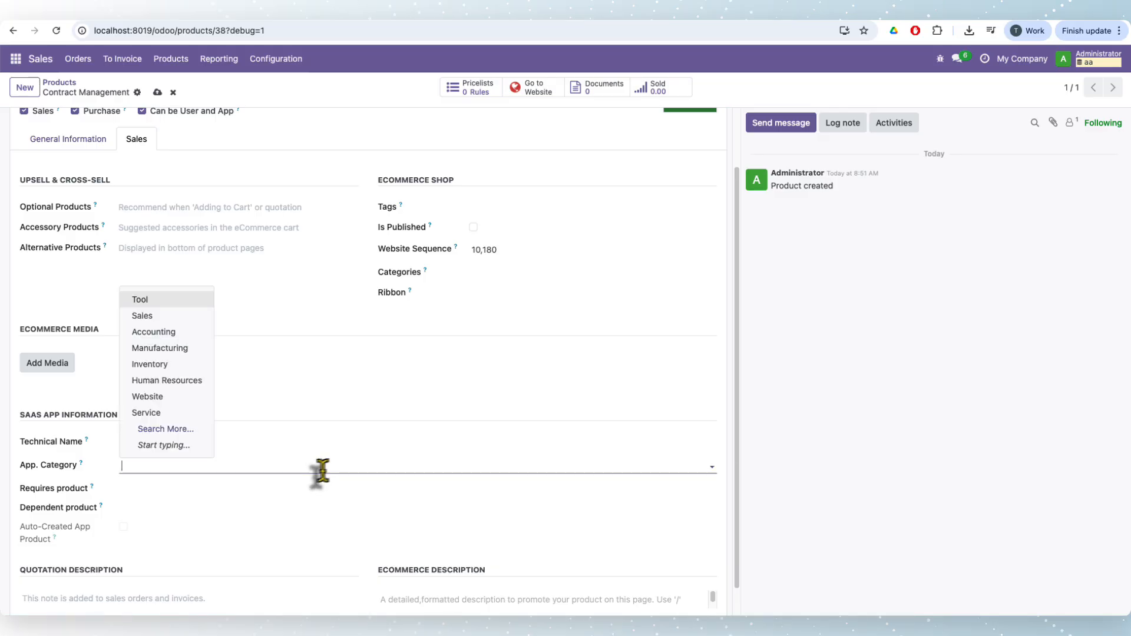
click(154, 332)
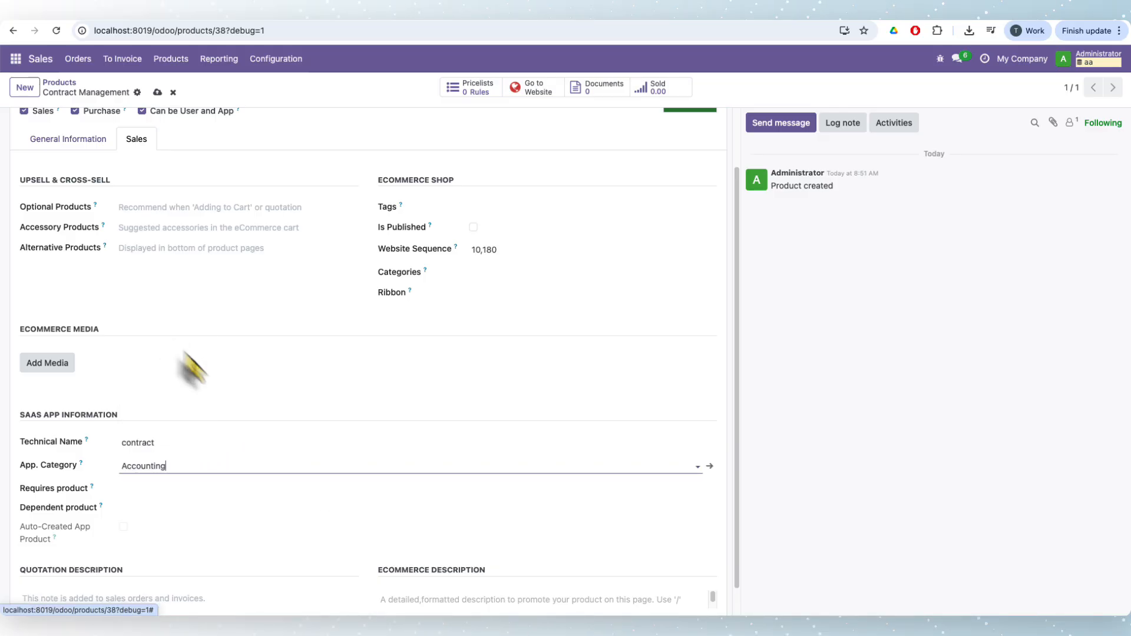
- Open the Accounting category record from the product and check its sequence and parent category
click(709, 466)
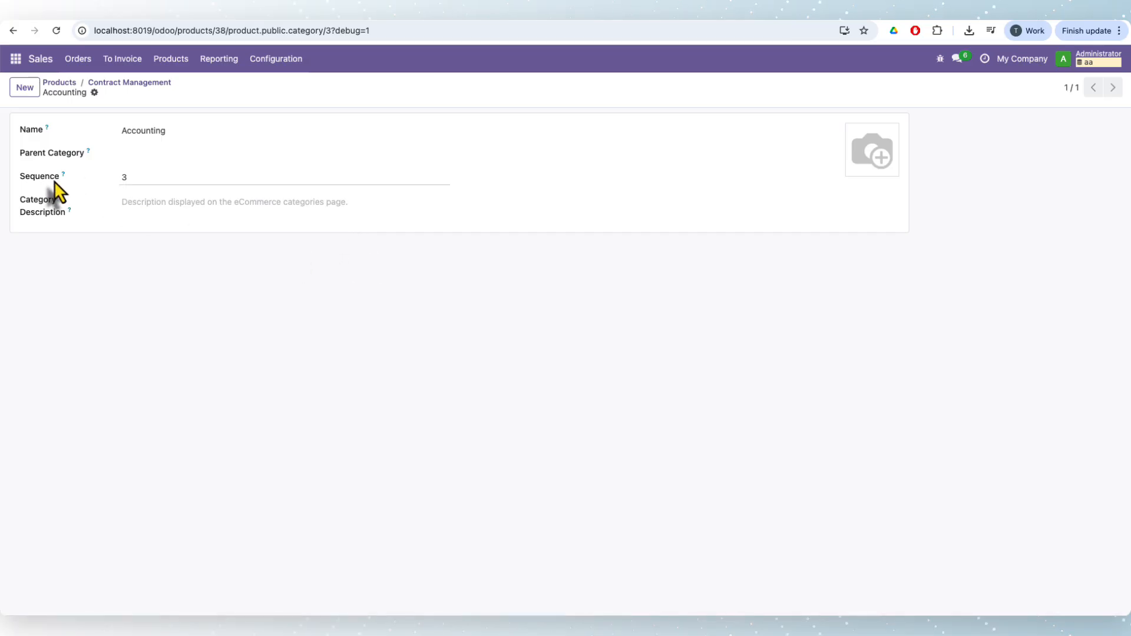
drag(118, 178, 141, 182)
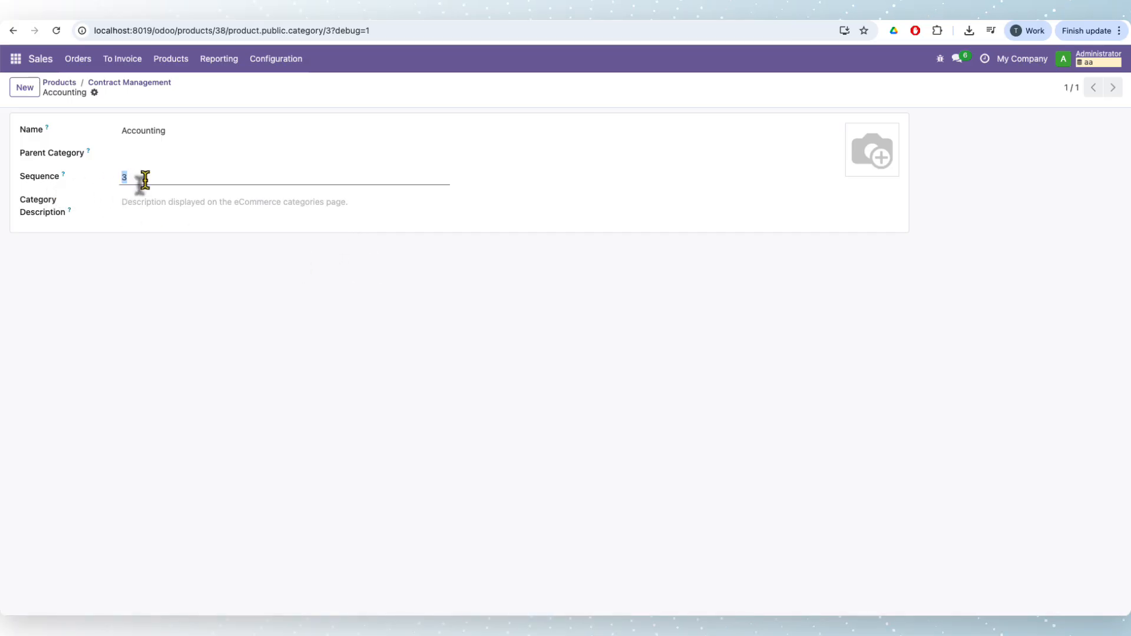
click(152, 203)
click(175, 295)
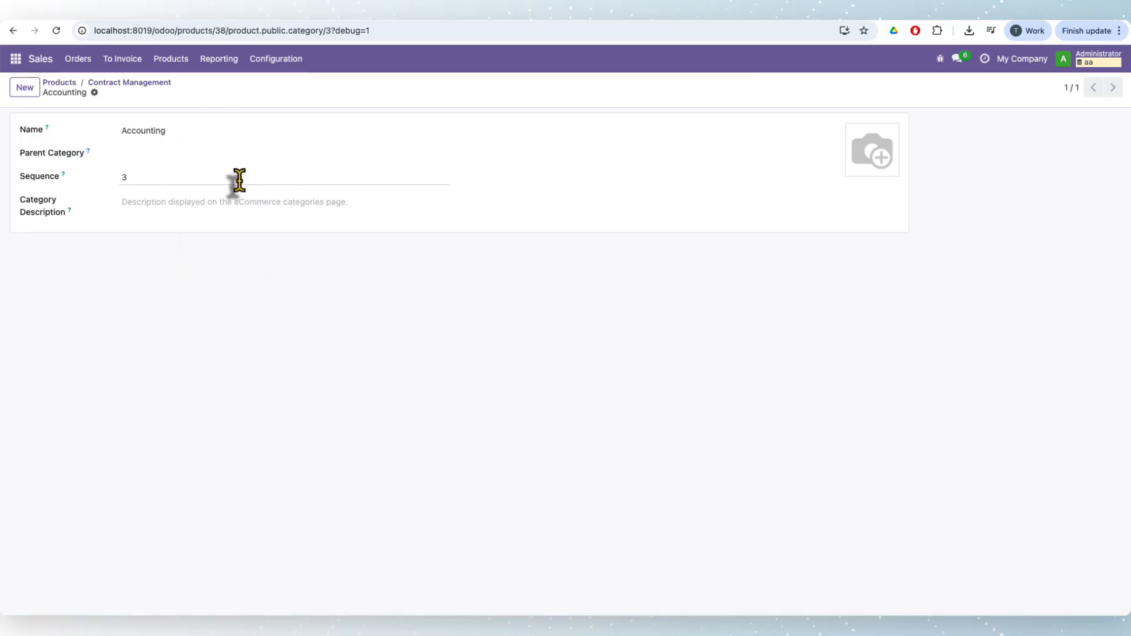
click(187, 156)
click(189, 156)
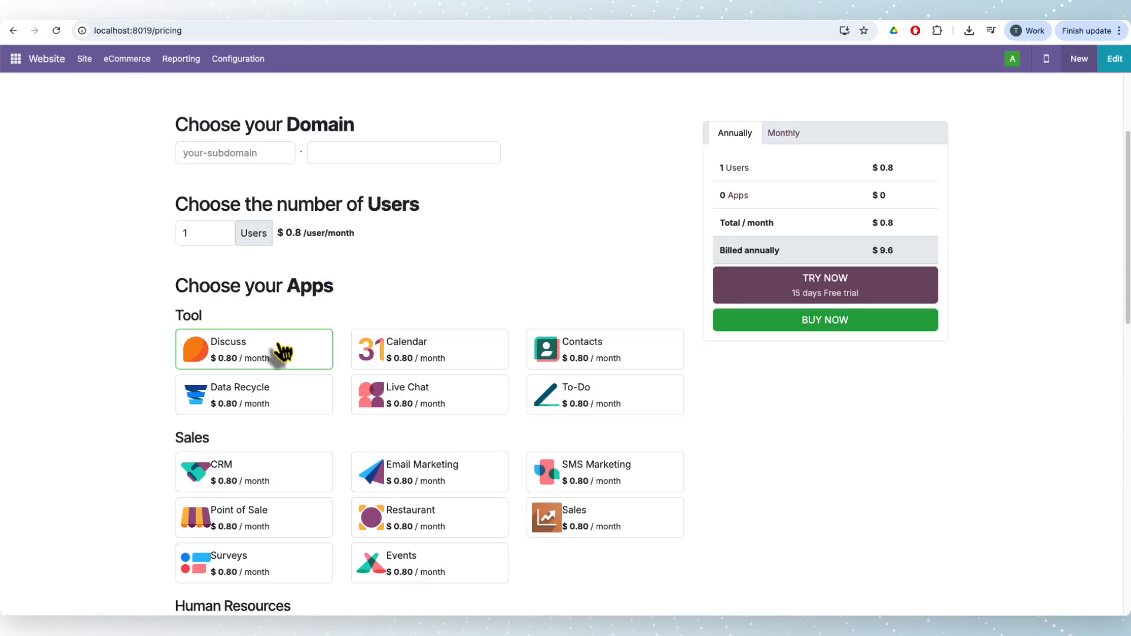
- Review the order of the app categories on the Pricing page, and return to the Contract Management product's SaaS app information
scroll(282, 353, down, 3)
scroll(281, 352, down, 6)
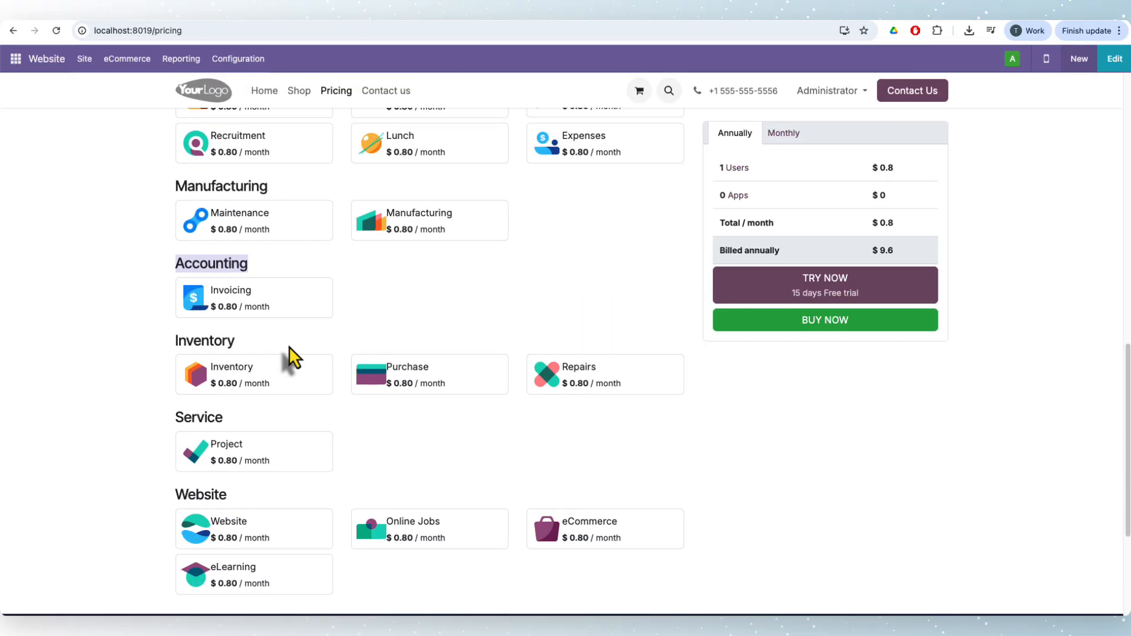
scroll(291, 359, up, 9)
scroll(342, 332, up, 3)
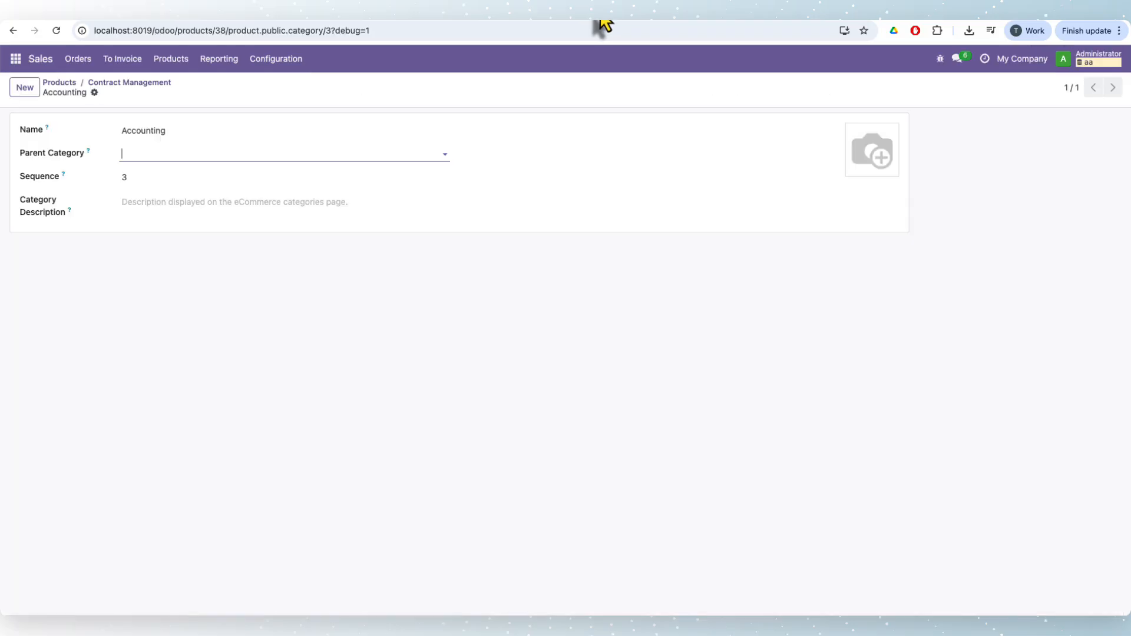
click(126, 82)
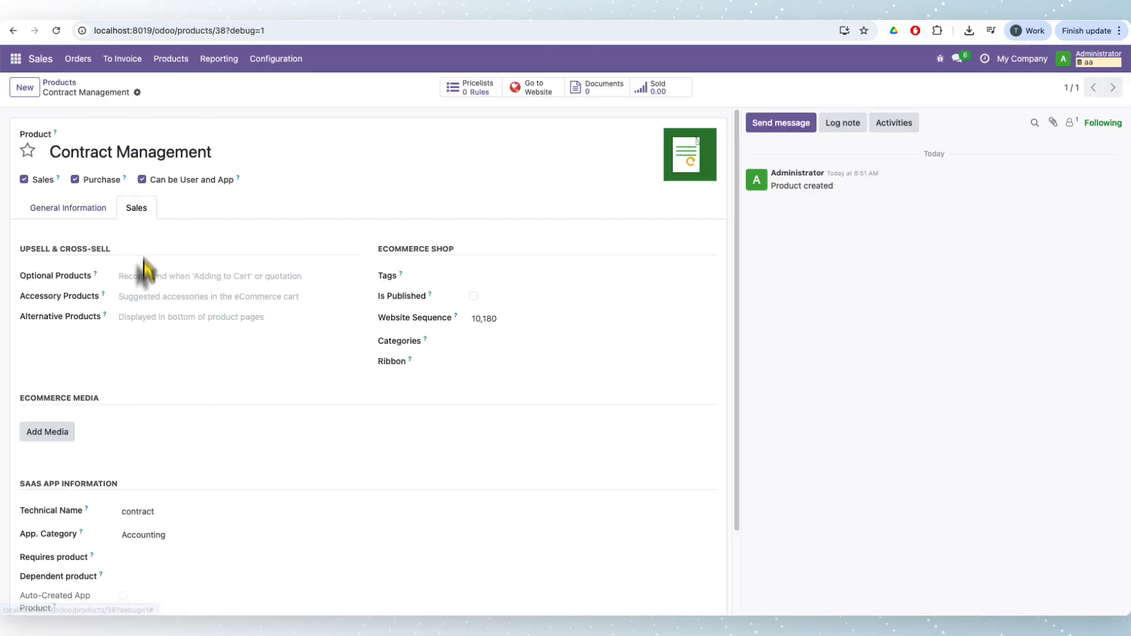
scroll(147, 420, down, 2)
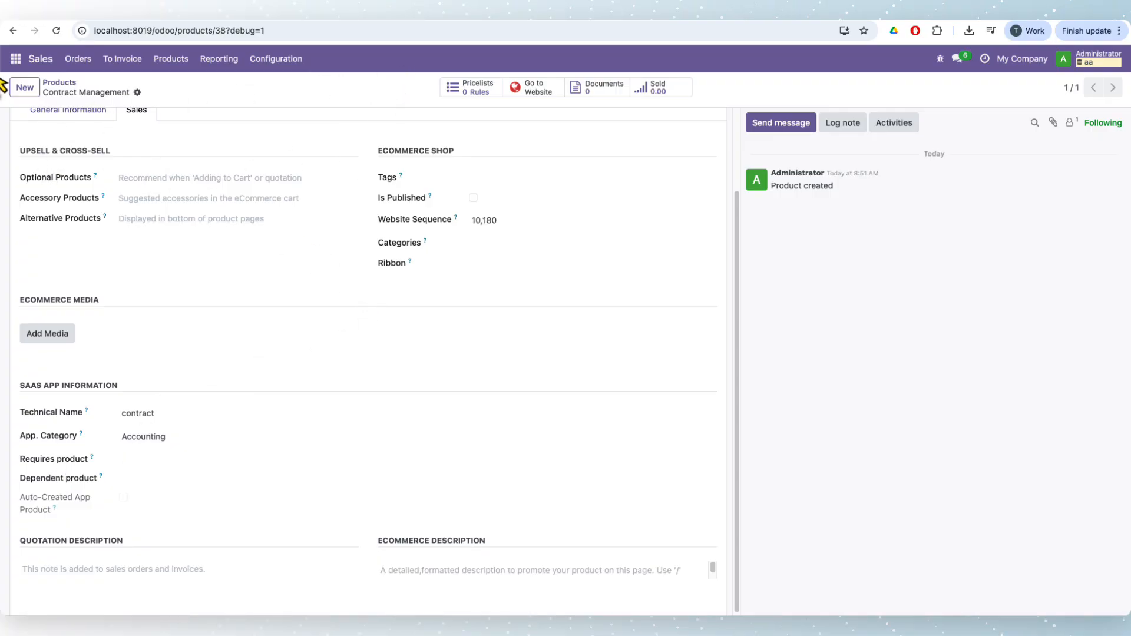
- Open Apps in a separate browser tab and view the Contract Management module's dependencies in its technical data
click(16, 62)
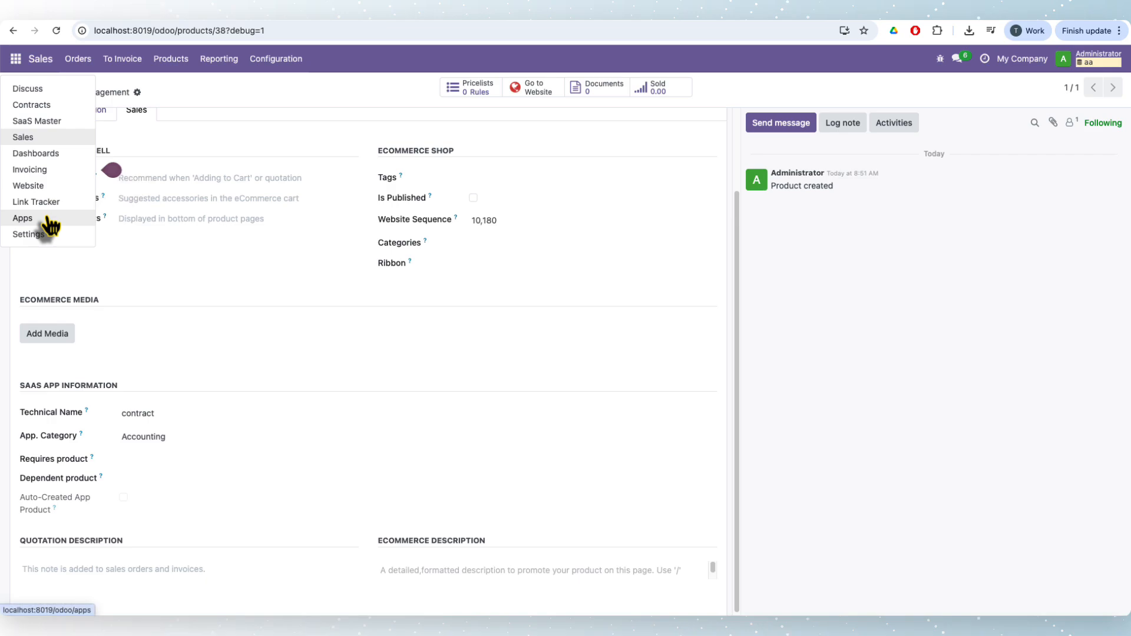
click(23, 218)
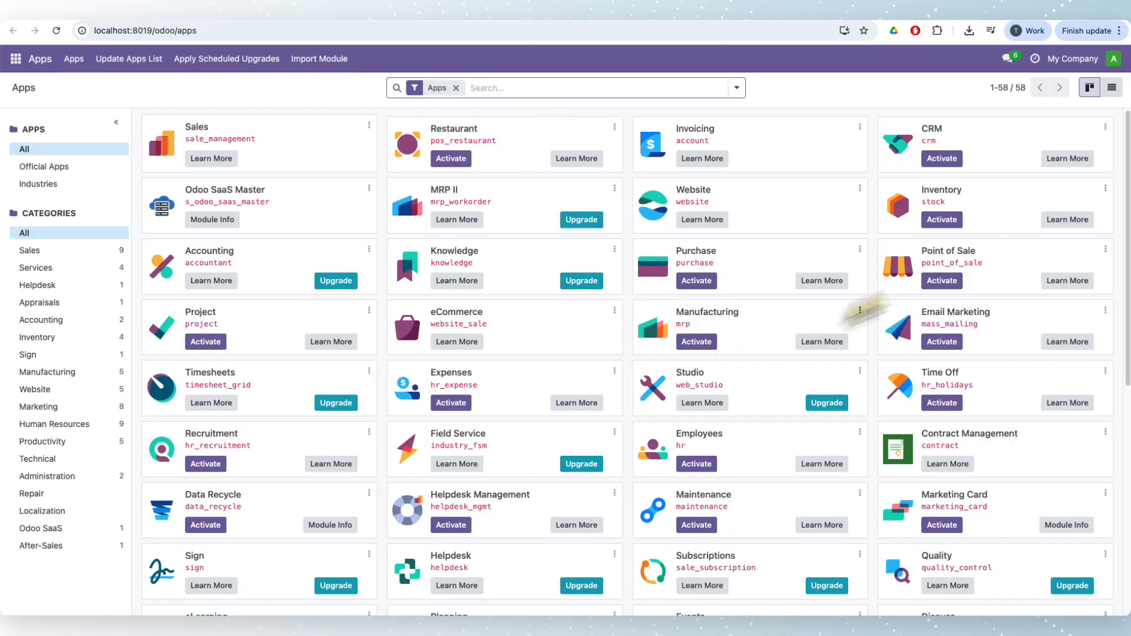
click(1105, 432)
click(1087, 456)
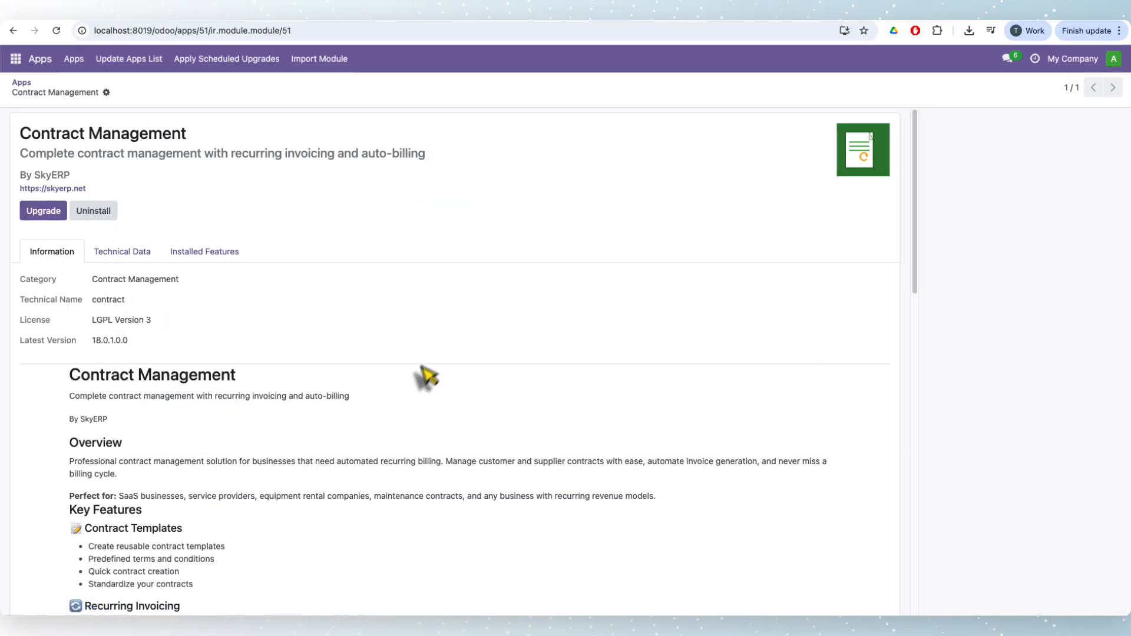
click(122, 251)
scroll(250, 362, down, 1)
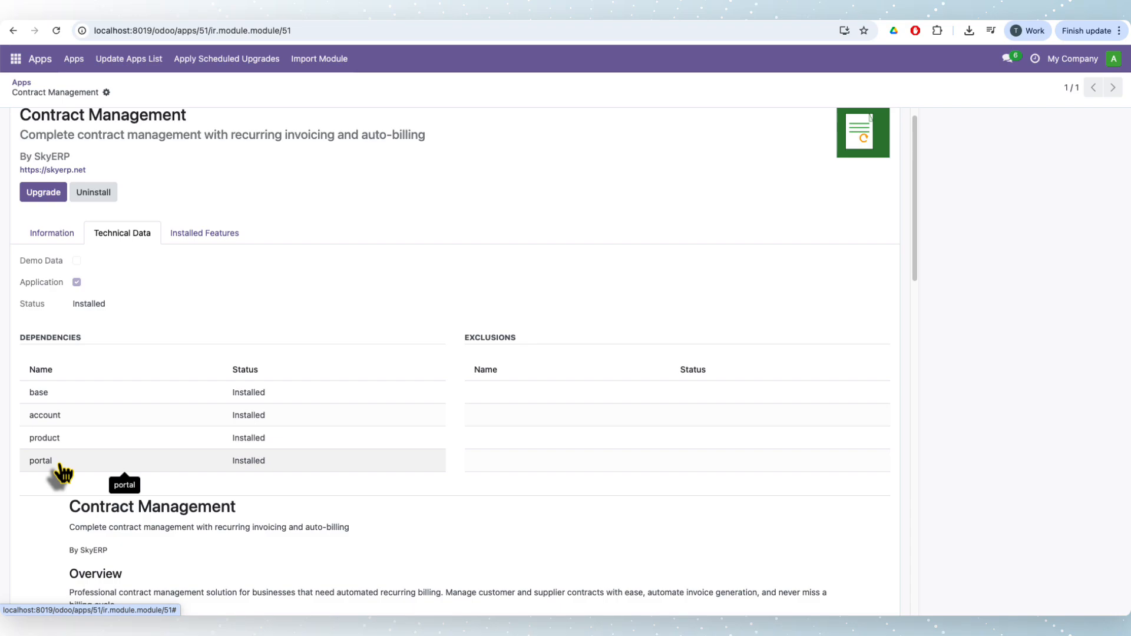
- Open the details of the portal dependency and copy its name
double_click(36, 461)
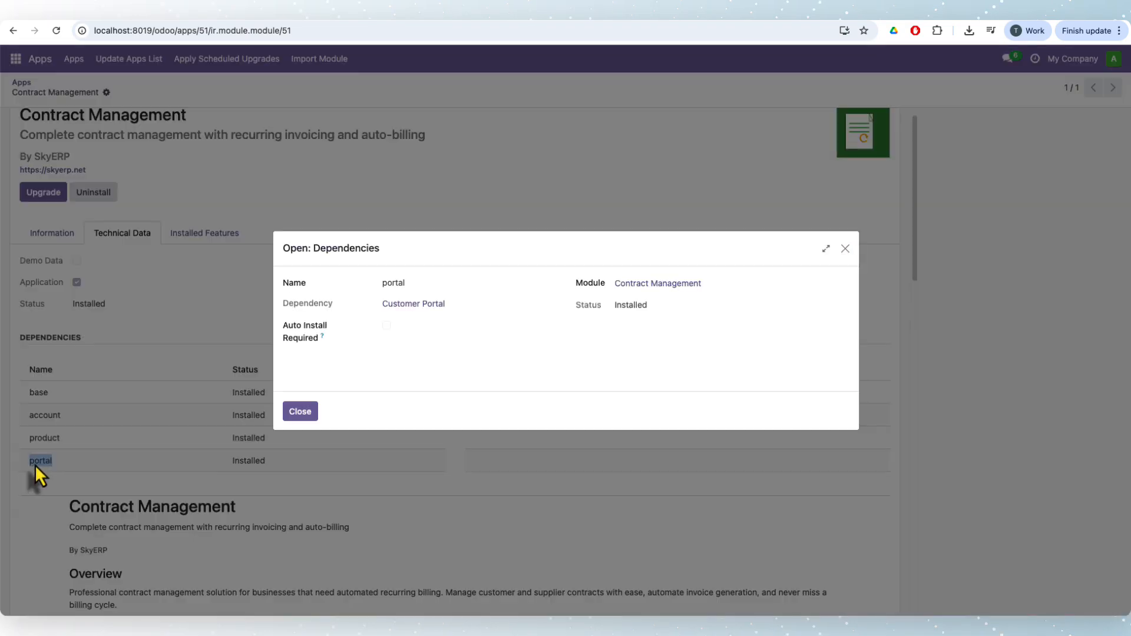
right_click(400, 283)
click(416, 309)
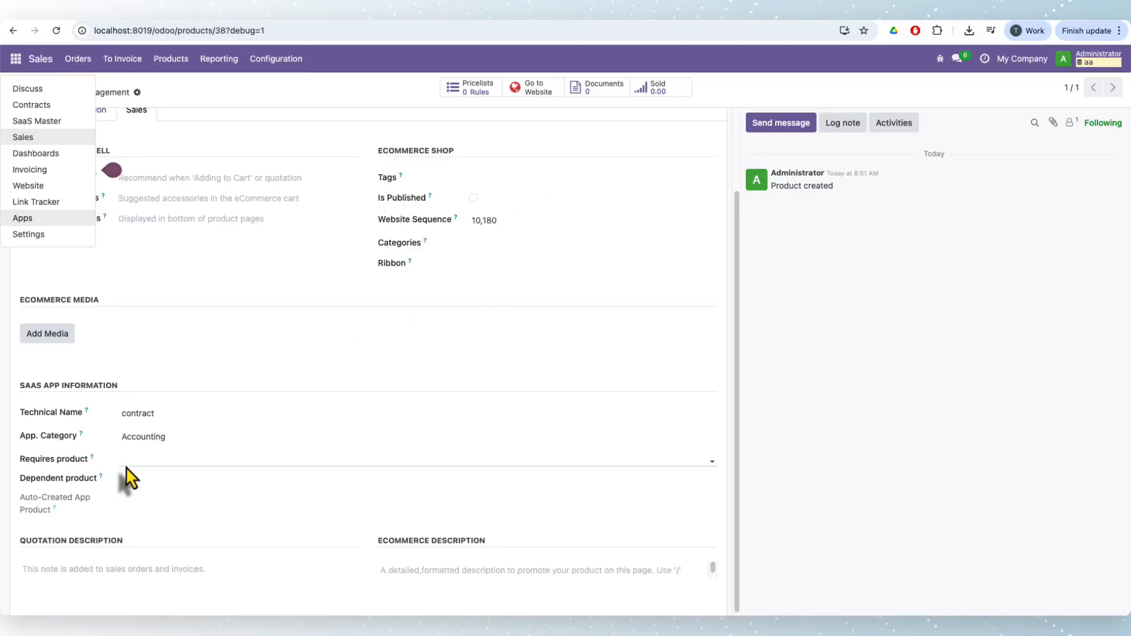
- Search for portal among the products available for Requires product on the Contract Management product
click(127, 460)
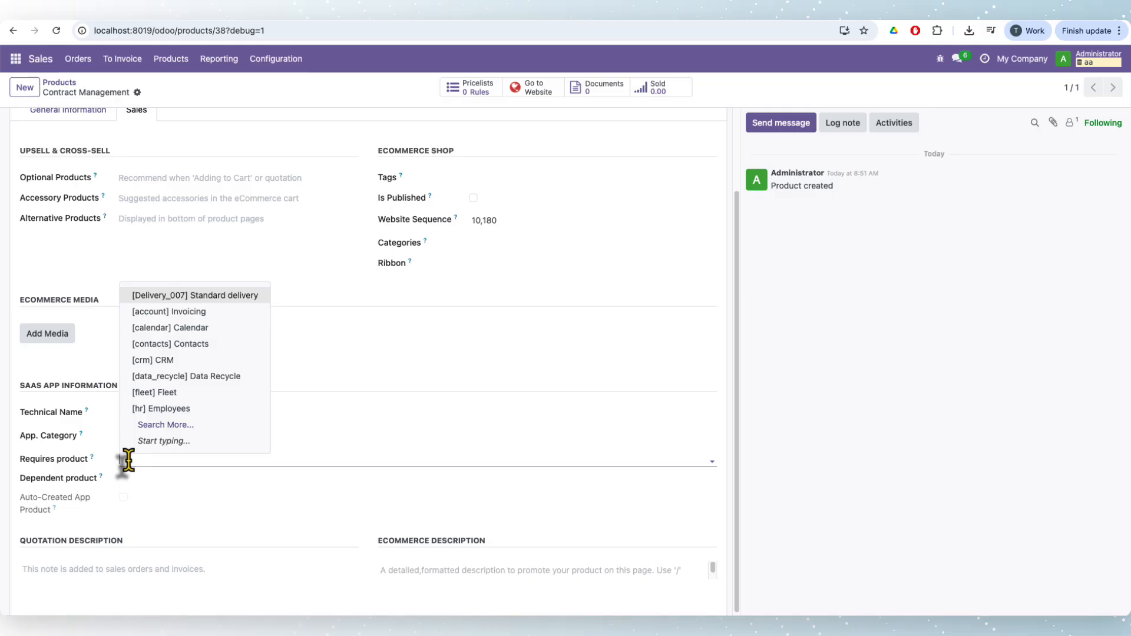
text(portal)
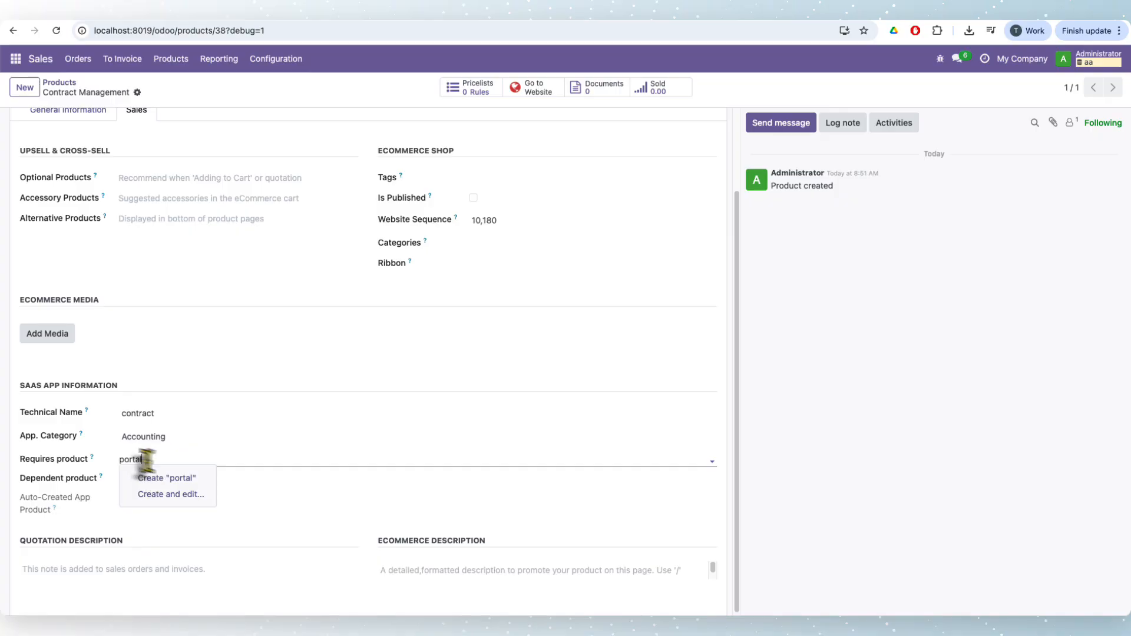
key(BackSpace)
key(BackSpace)
key(BackSpace)
key(BackSpace)
key(BackSpace)
key(BackSpace)
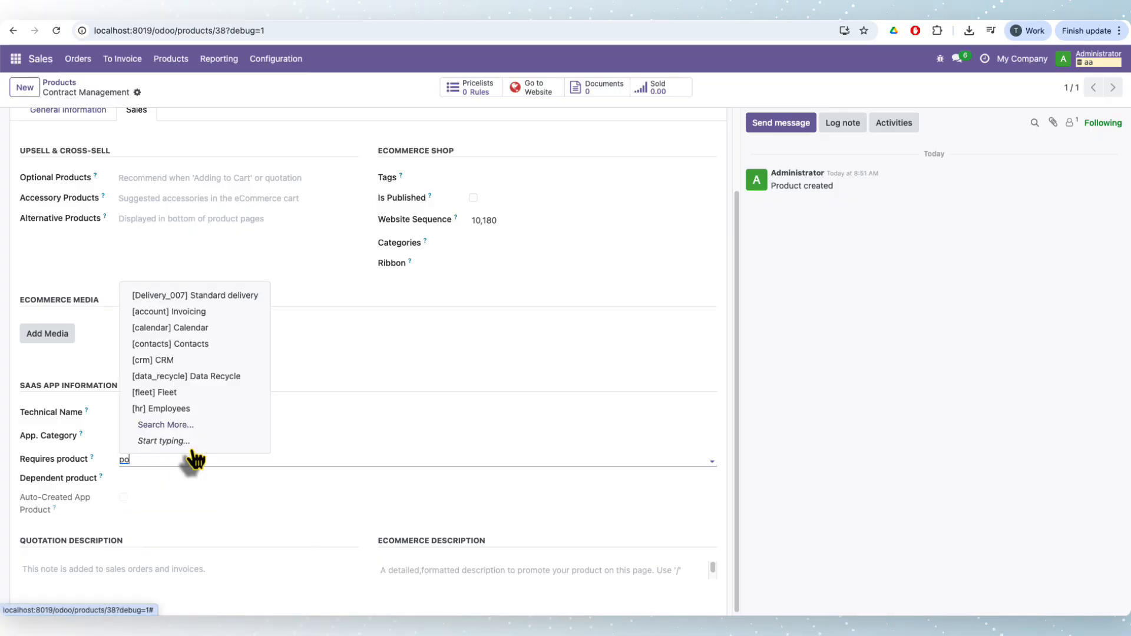
- Clear the portal search text and add [website] Website as a required product of Contract Management
key(BackSpace)
key(BackSpace)
key(BackSpace)
key(BackSpace)
key(BackSpace)
key(BackSpace)
text(w)
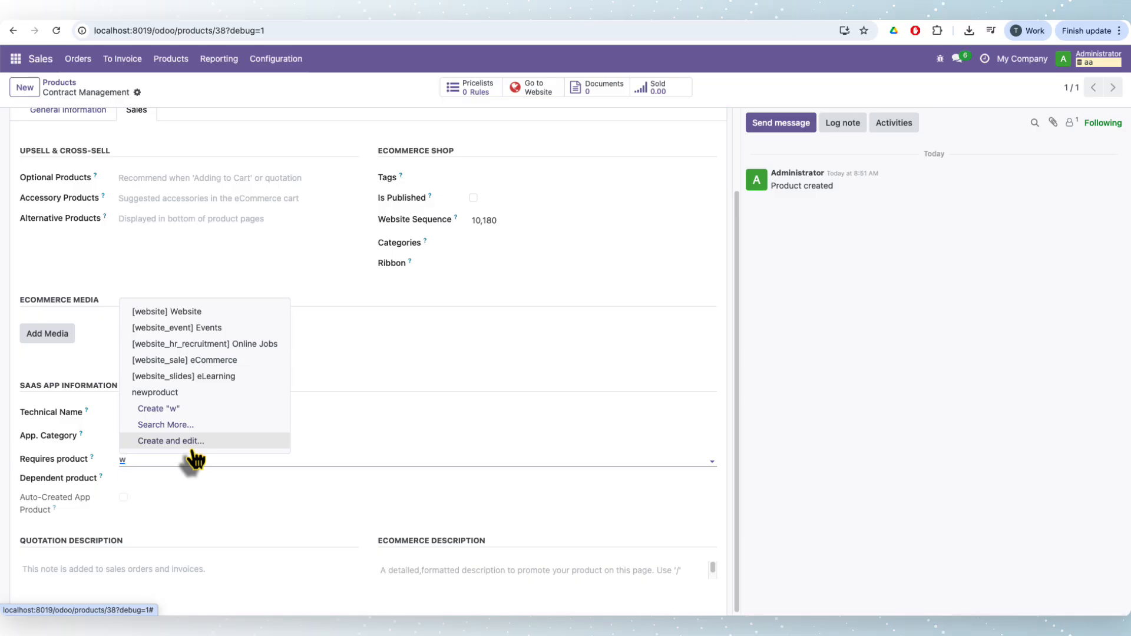
click(207, 318)
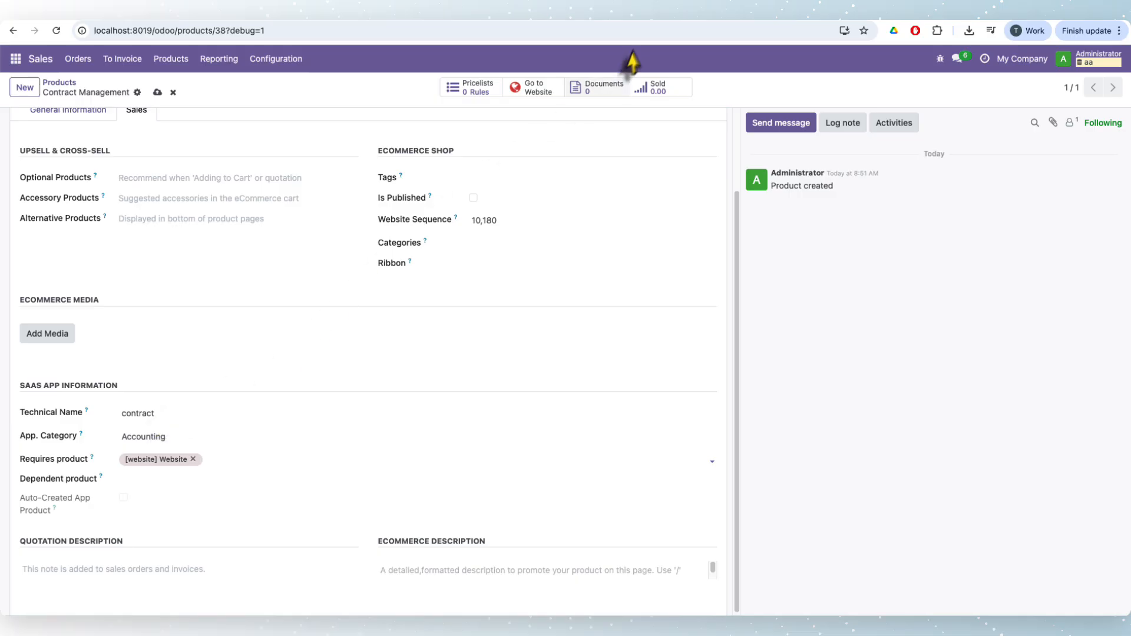
- Close the portal dependency details in the Apps tab and add [account] Invoicing to the product's required products
click(721, 25)
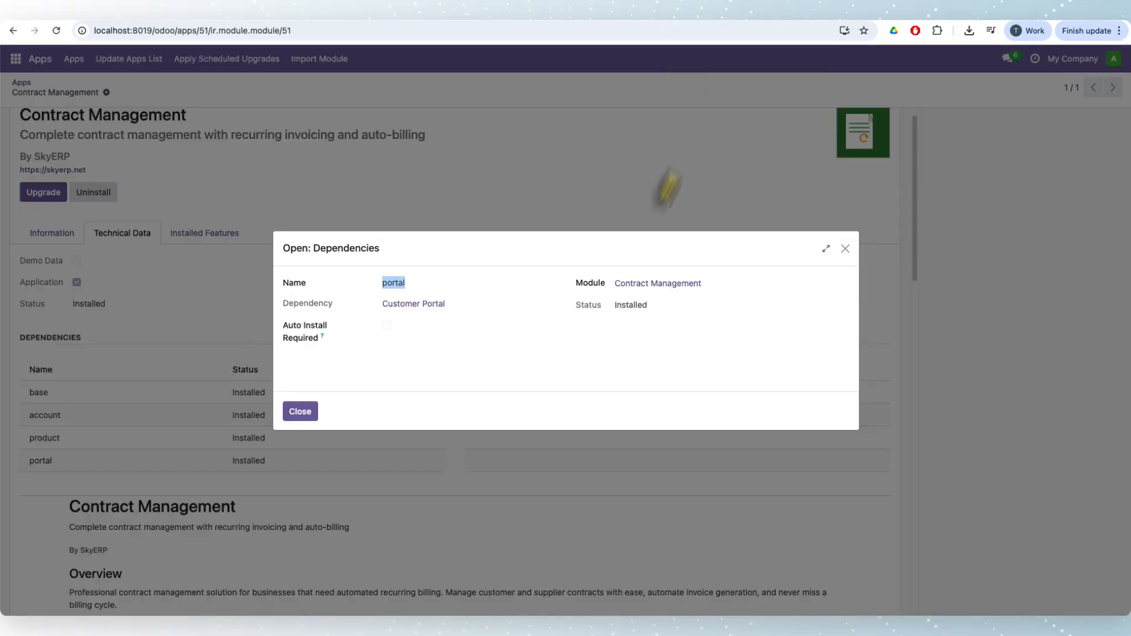
key(Escape)
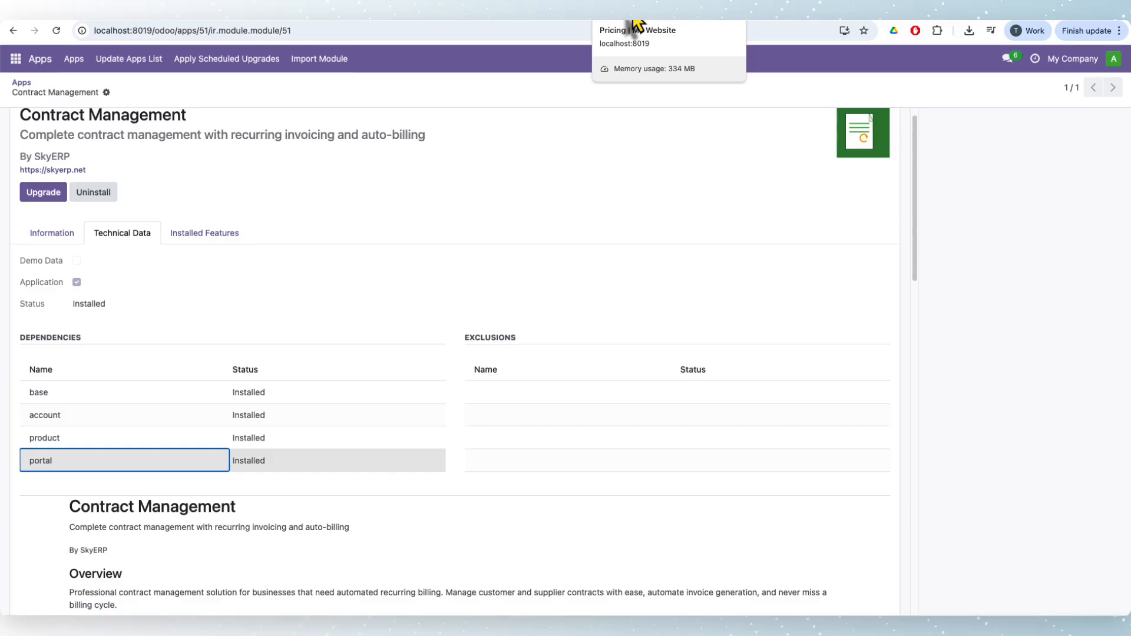
click(562, 26)
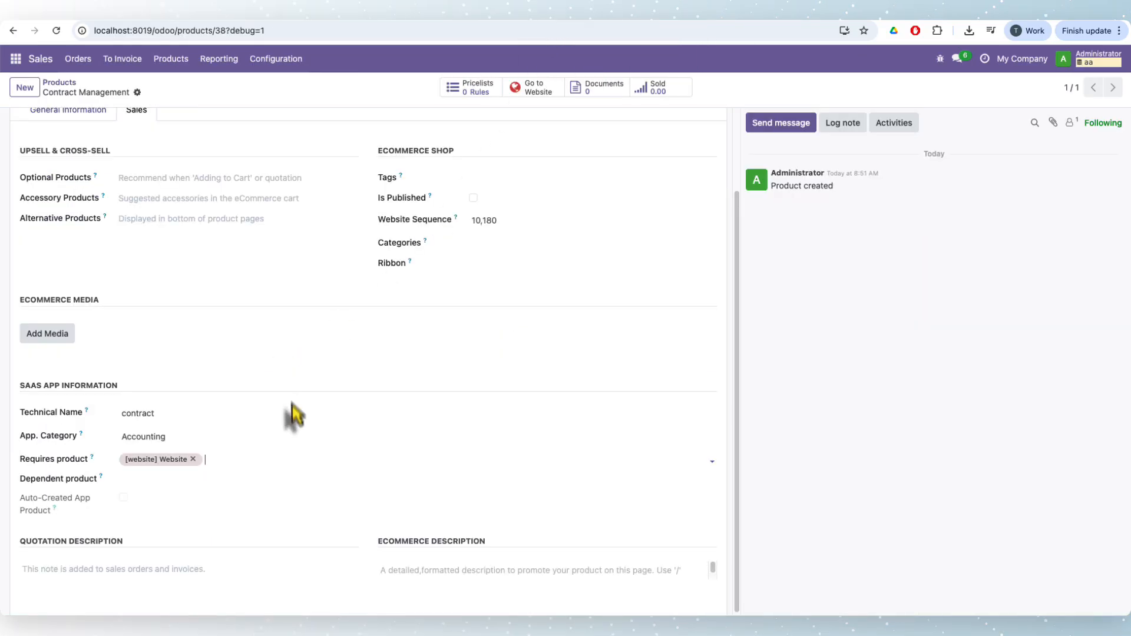
text(acc)
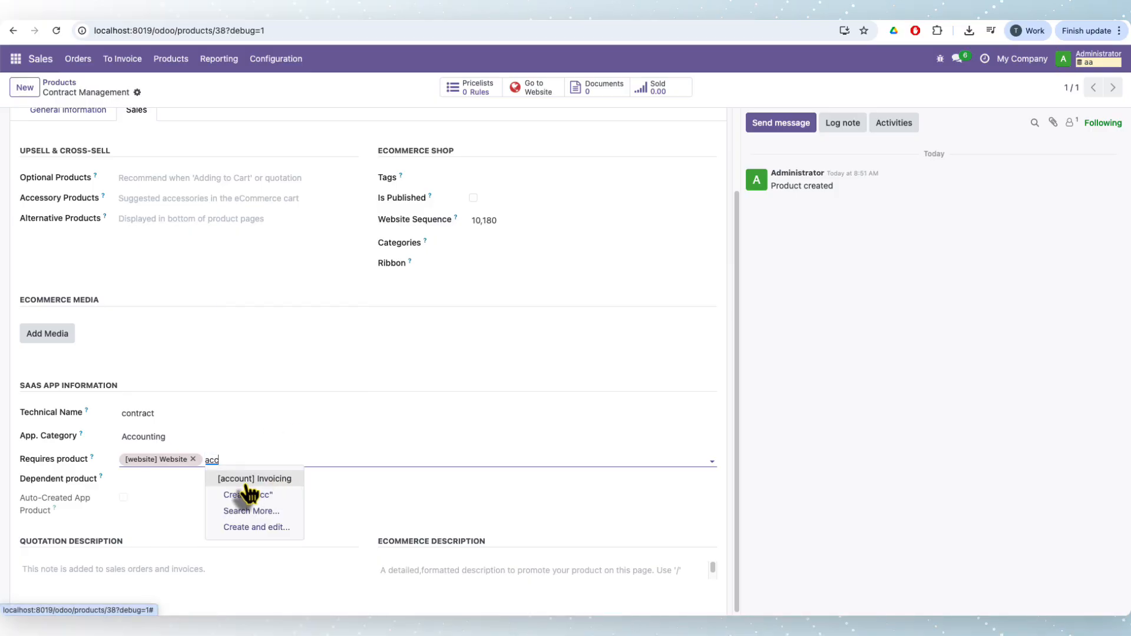
click(268, 480)
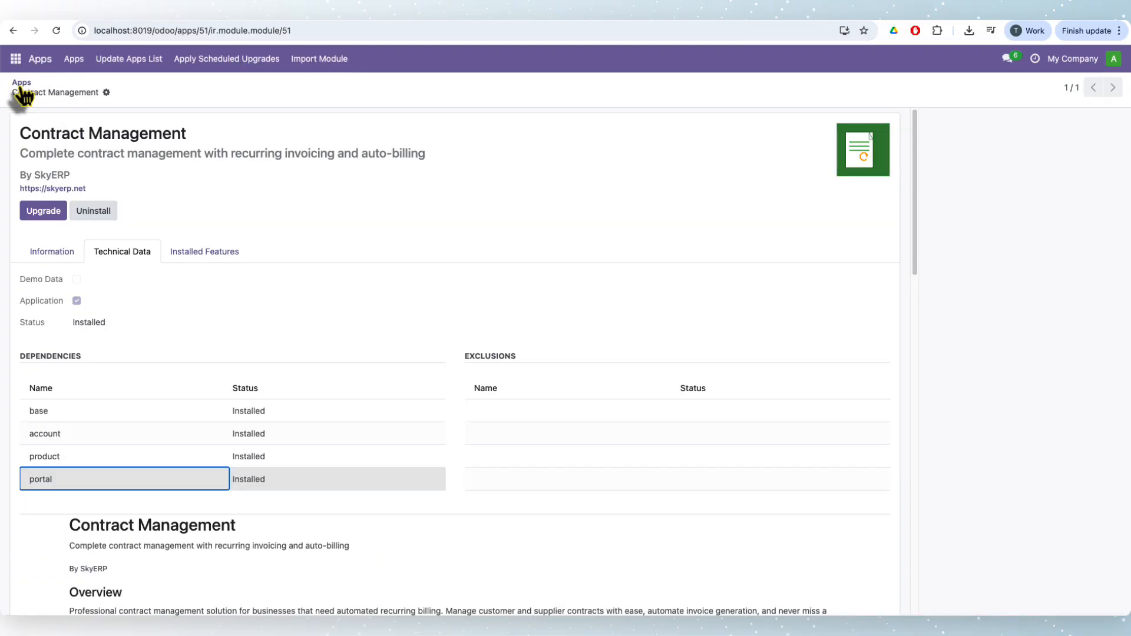
- Return to the list of all apps and check the technical name of the Invoicing app
click(18, 84)
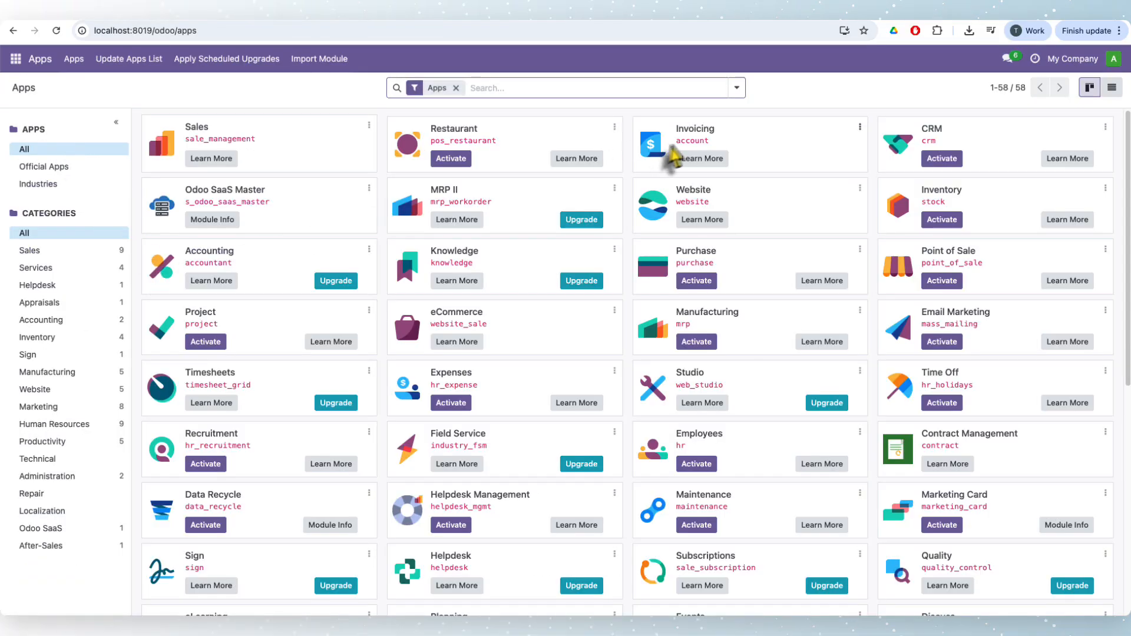
drag(675, 142, 714, 152)
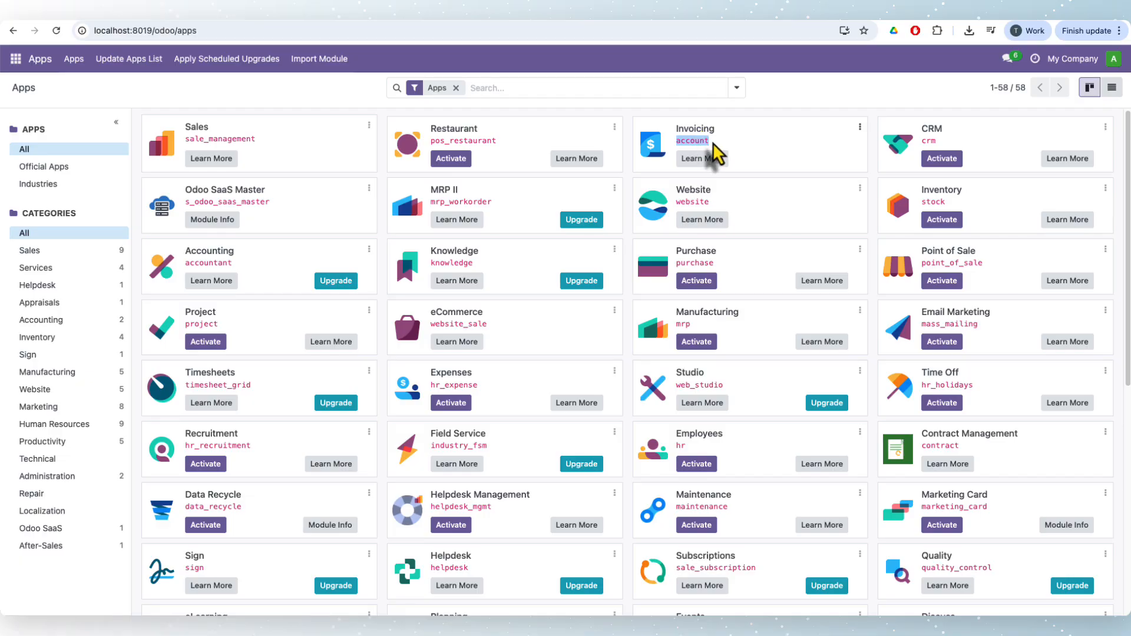
- Set the Contract Management product's sales price to $5.00 in its general information and save the product
click(718, 143)
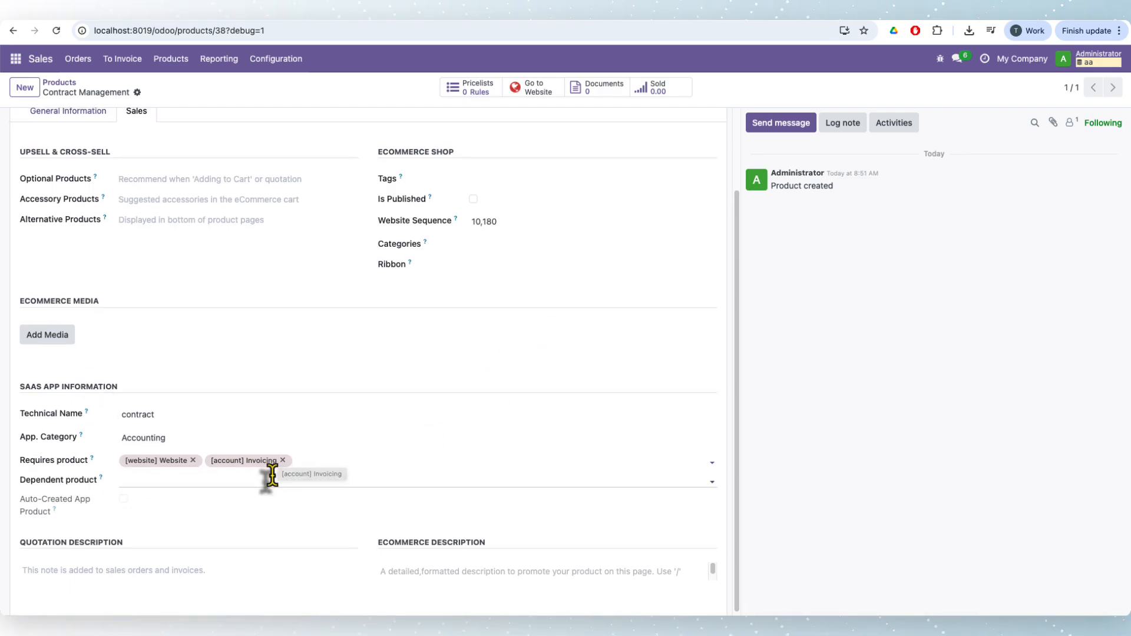
scroll(274, 469, up, 3)
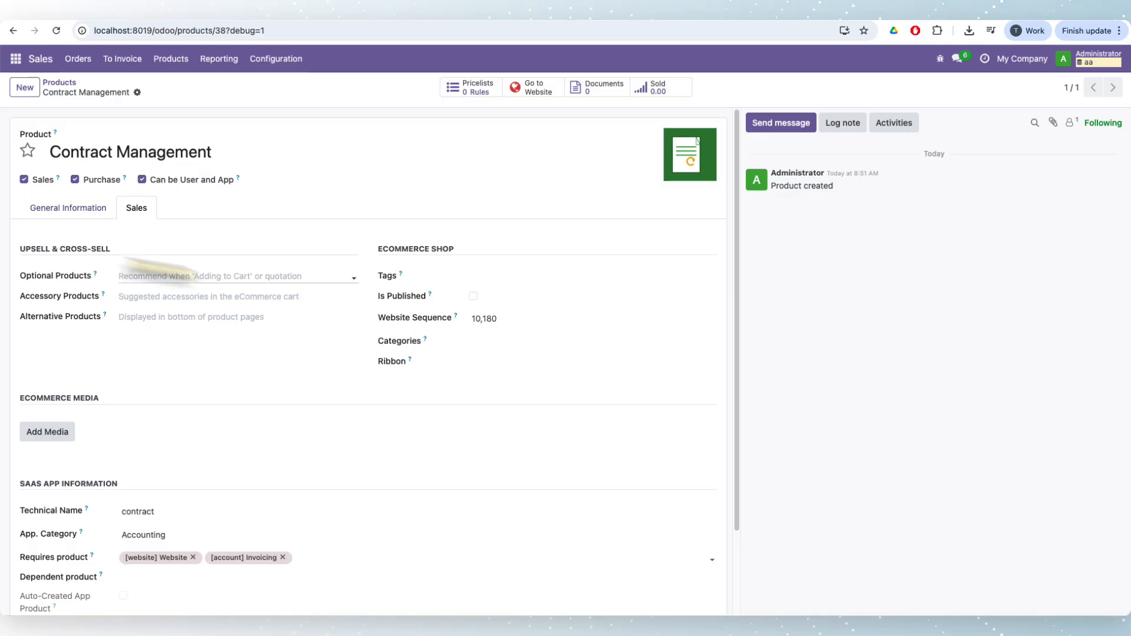
click(72, 220)
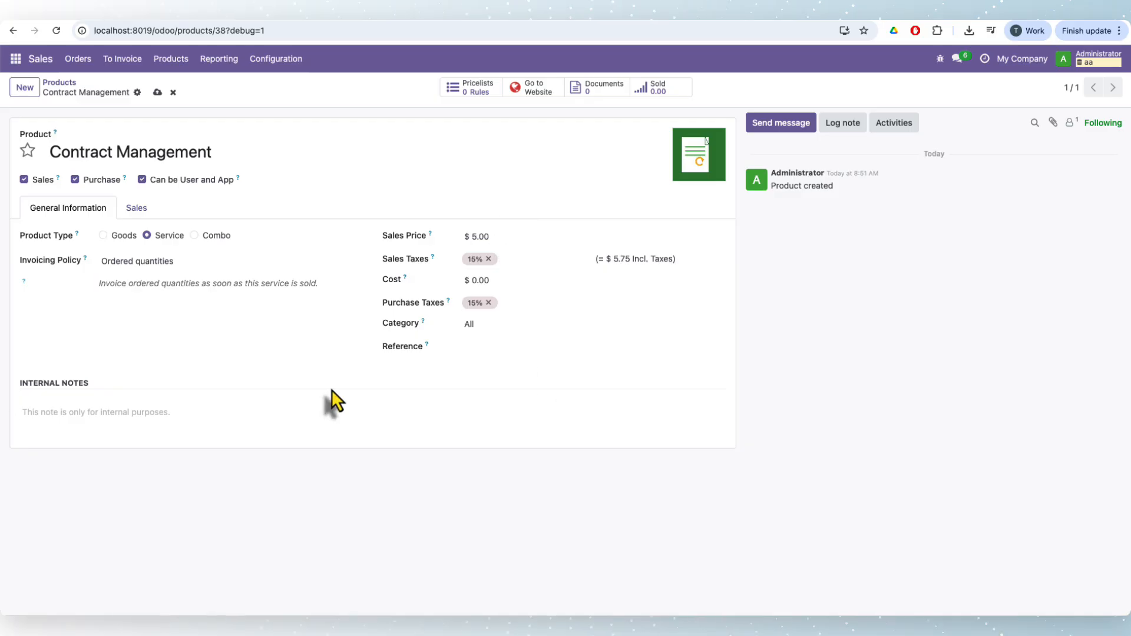
click(157, 93)
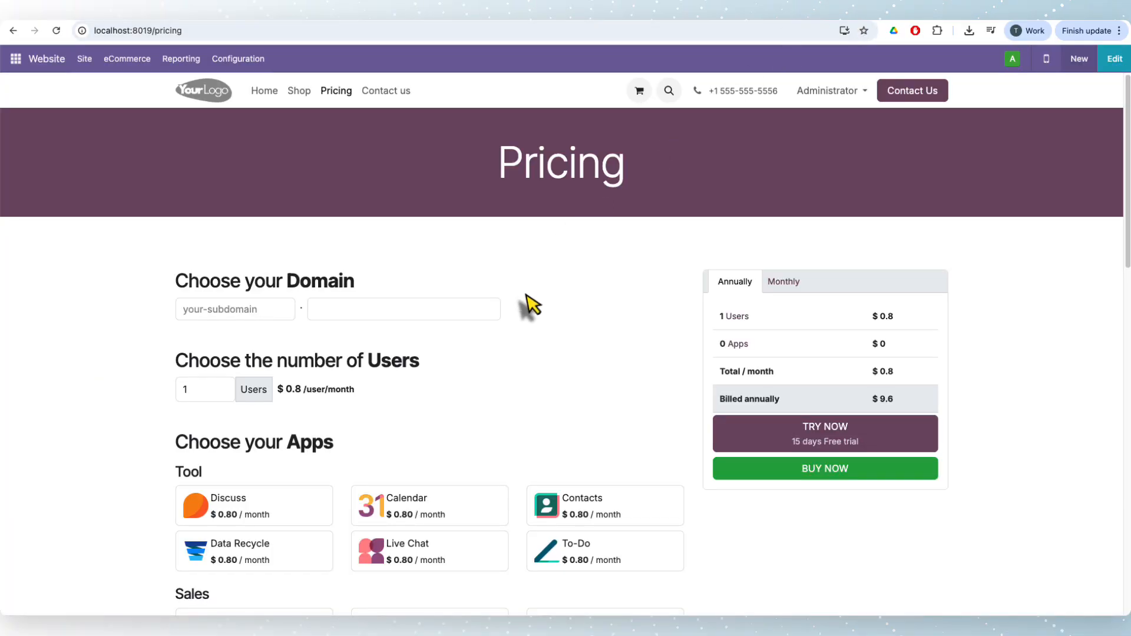
- Reload the website's Pricing page and look for Contract Management among the apps in the Accounting category
scroll(525, 294, down, 3)
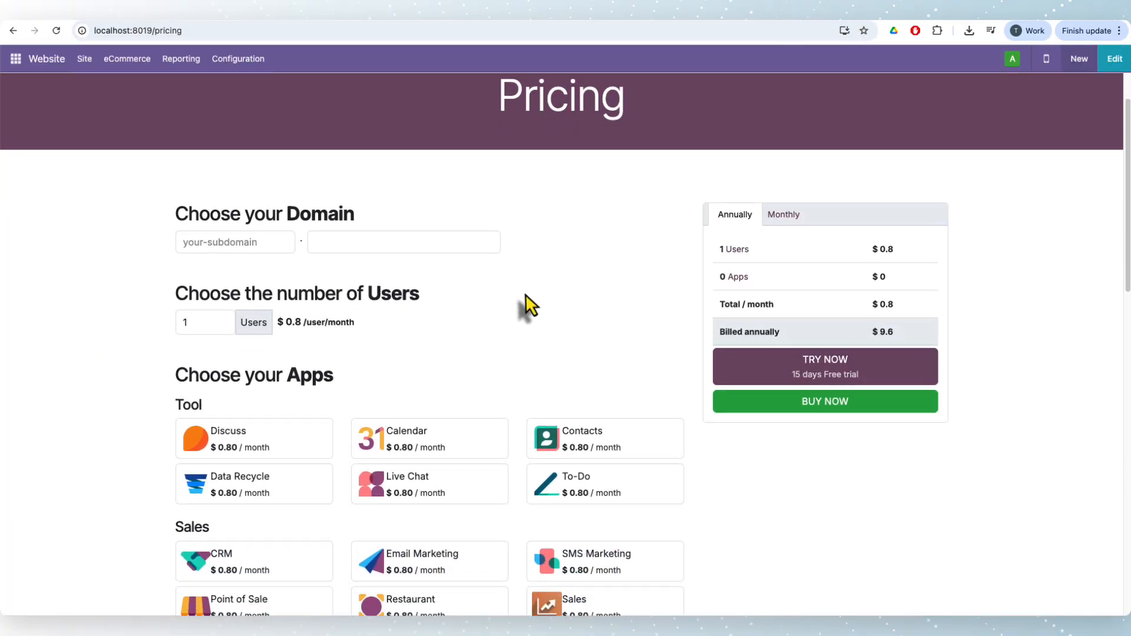
scroll(141, 321, down, 5)
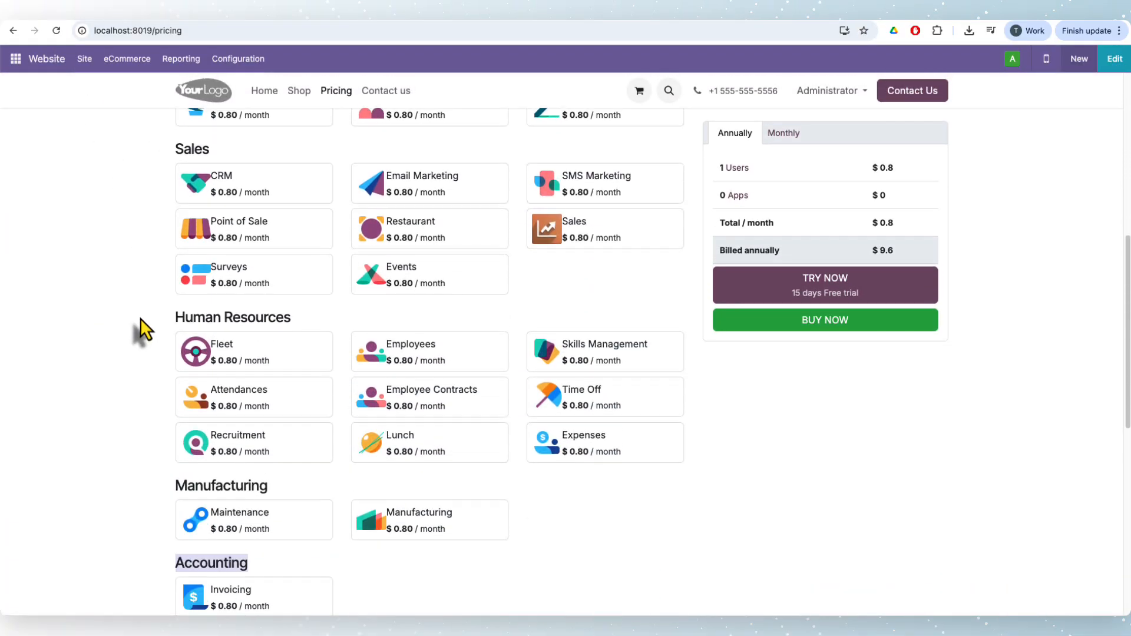
click(56, 30)
scroll(160, 376, down, 9)
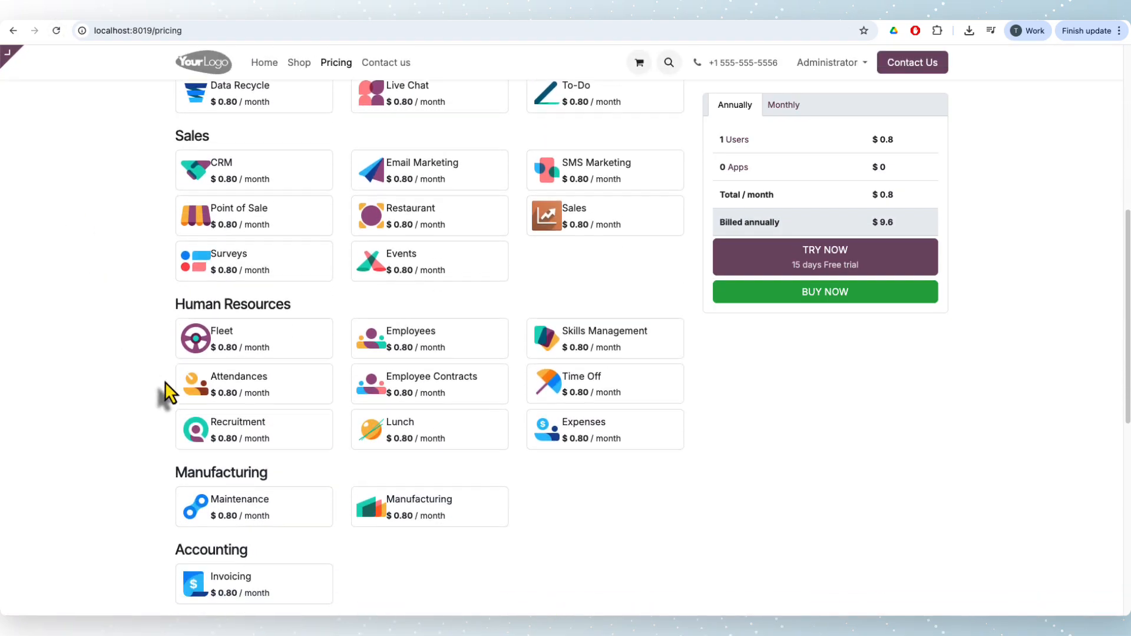
scroll(165, 386, down, 1)
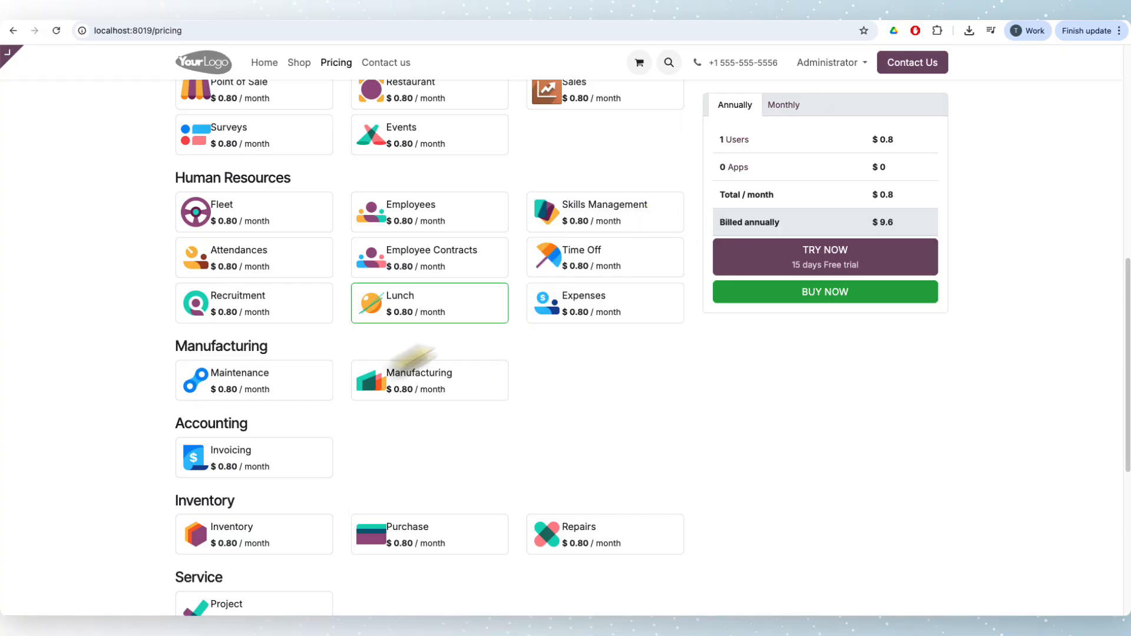
scroll(467, 462, up, 10)
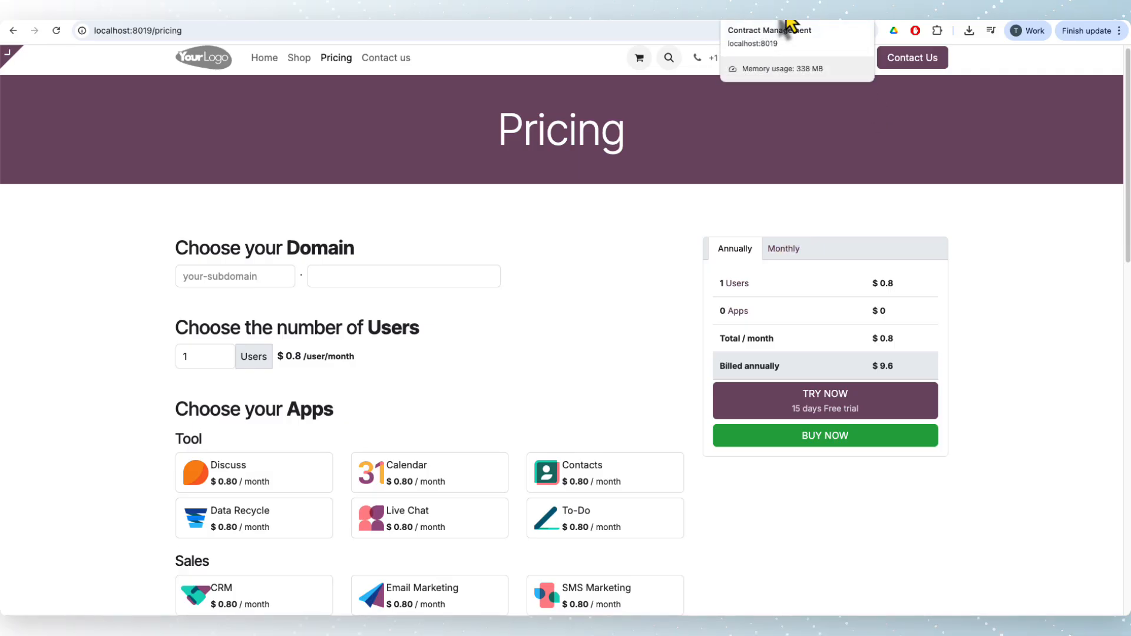
- Open the Contract Management product's website page, publish it and dismiss the SEO notice
click(789, 25)
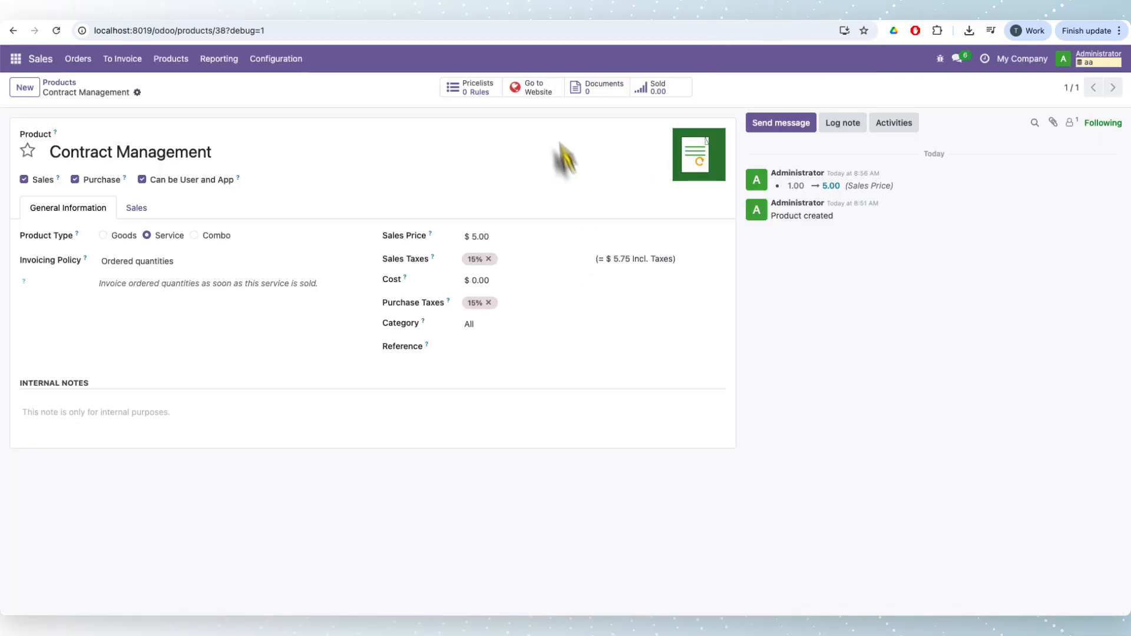
click(537, 89)
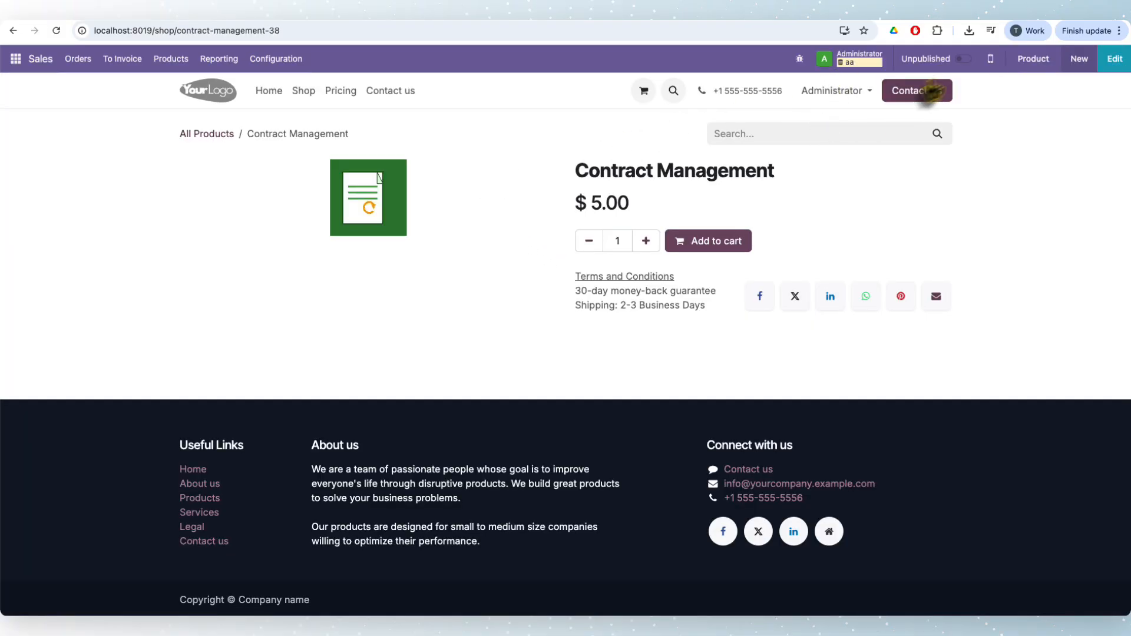
click(963, 59)
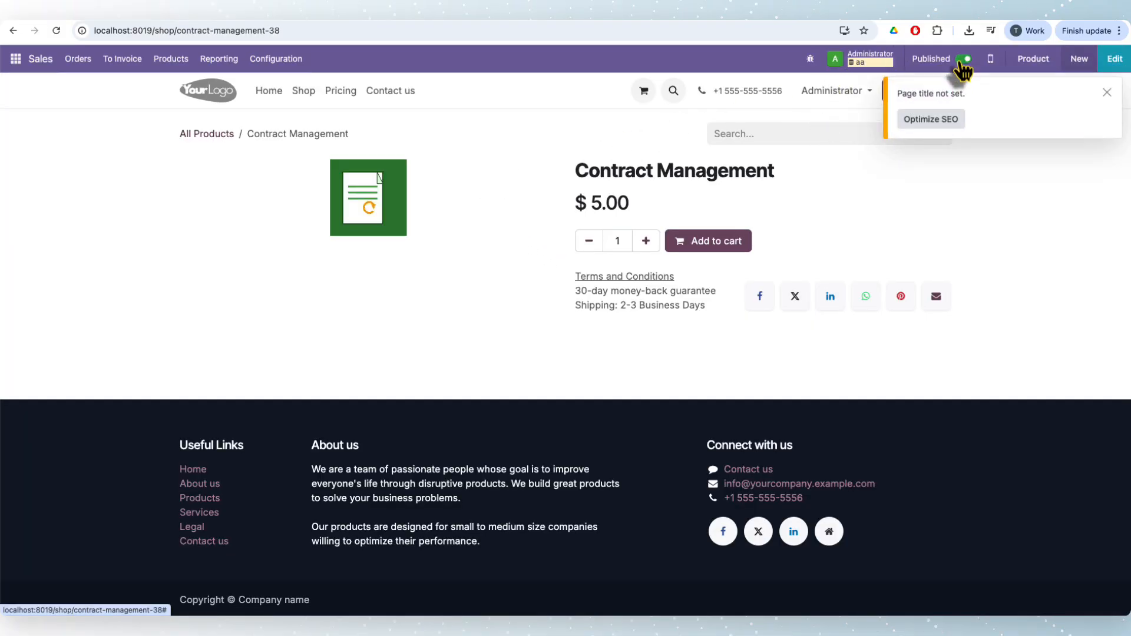
click(1107, 95)
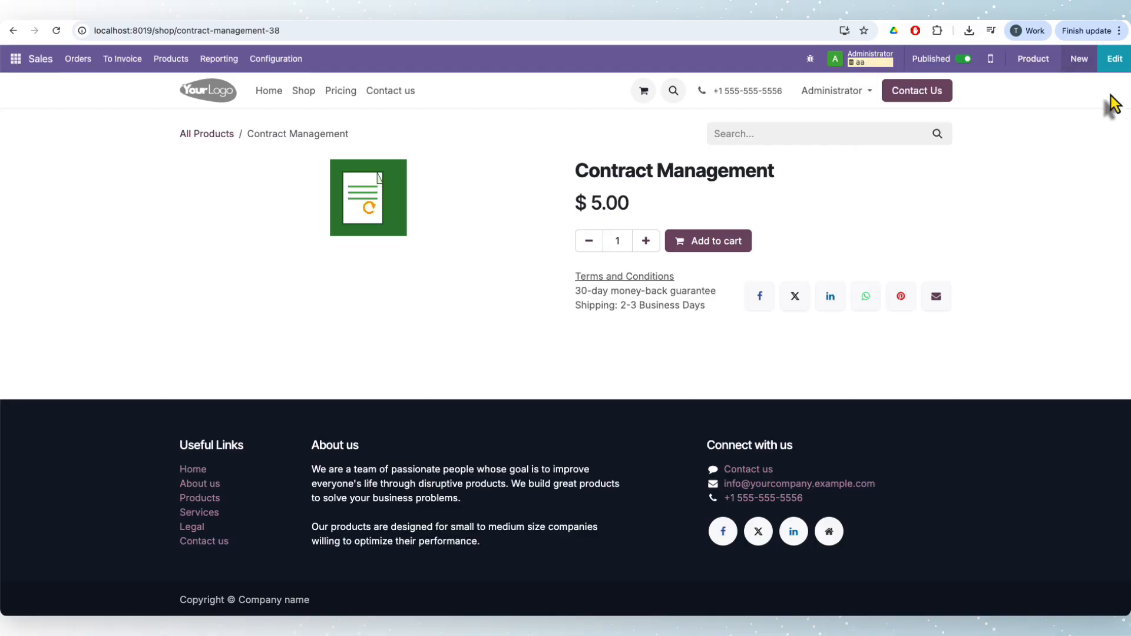
- Return to the website's Pricing page and select the Contract Management app under Accounting
click(341, 91)
scroll(530, 318, down, 5)
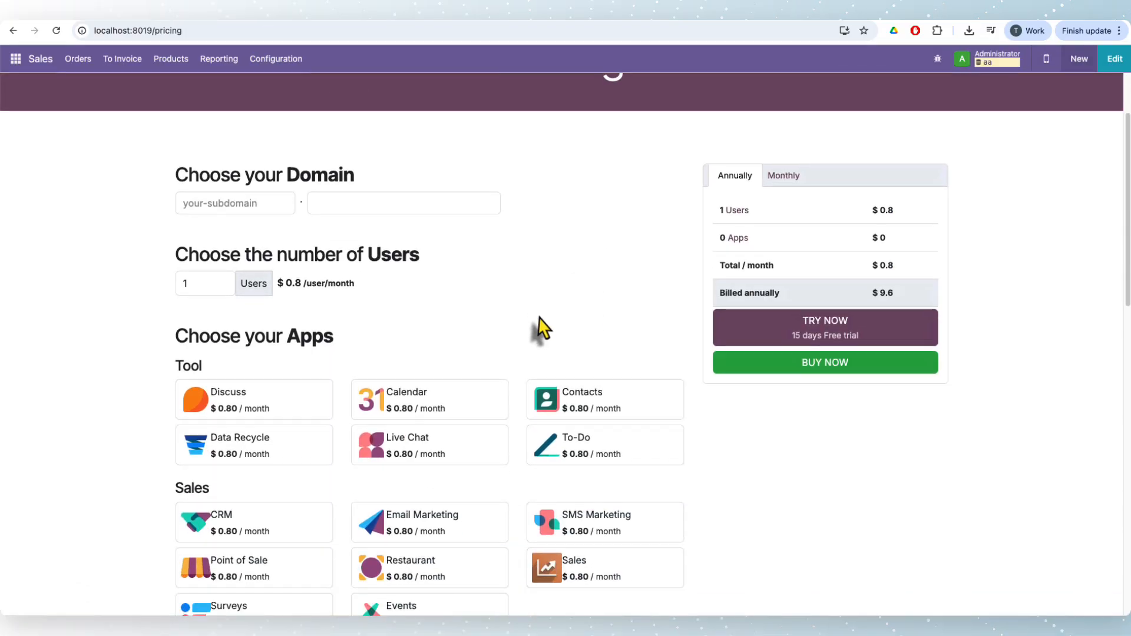
scroll(542, 320, down, 6)
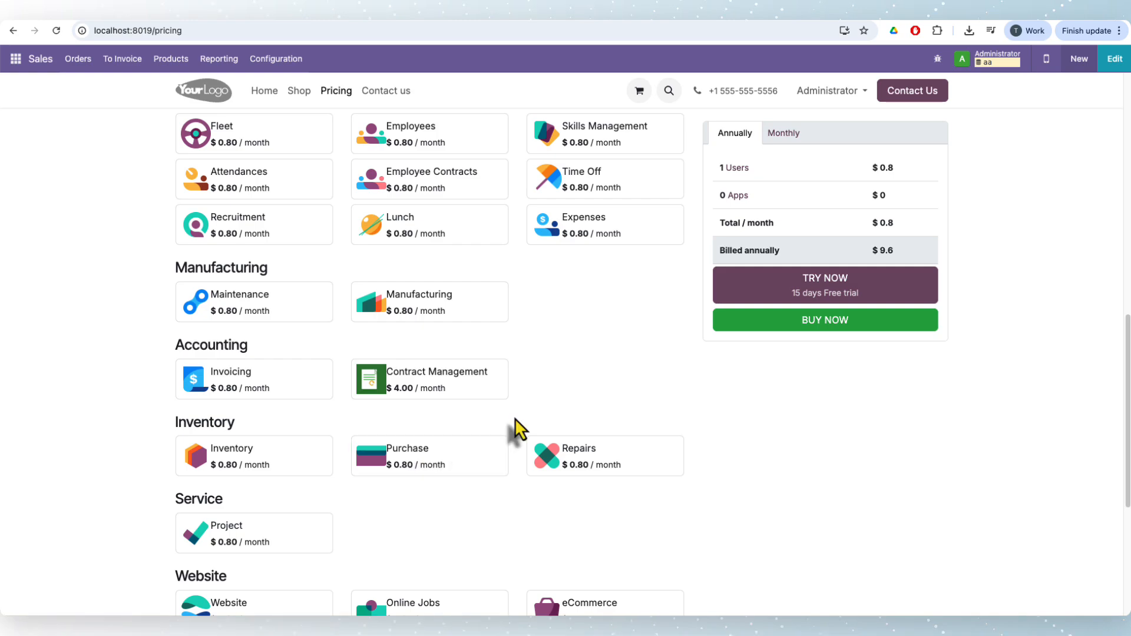
scroll(515, 418, up, 5)
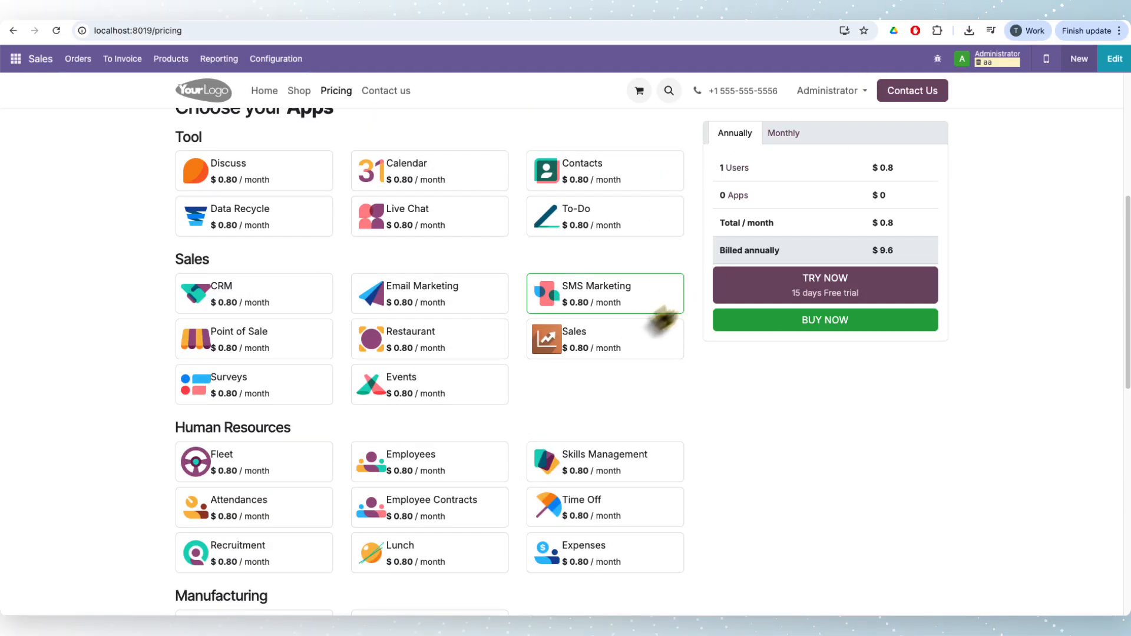
scroll(589, 341, down, 6)
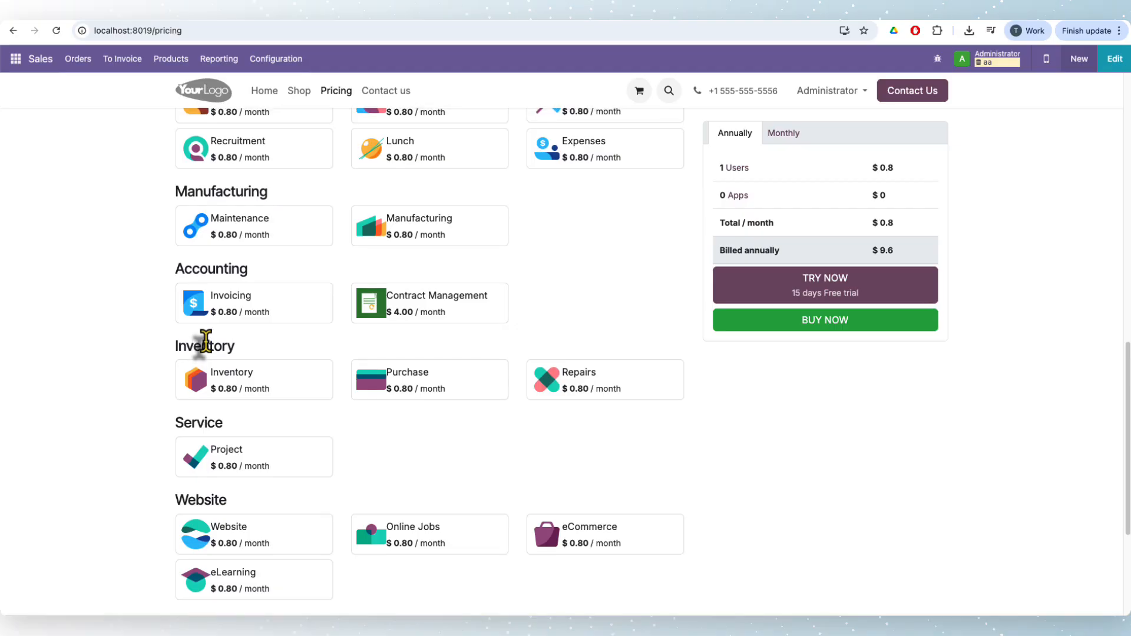
scroll(651, 378, up, 1)
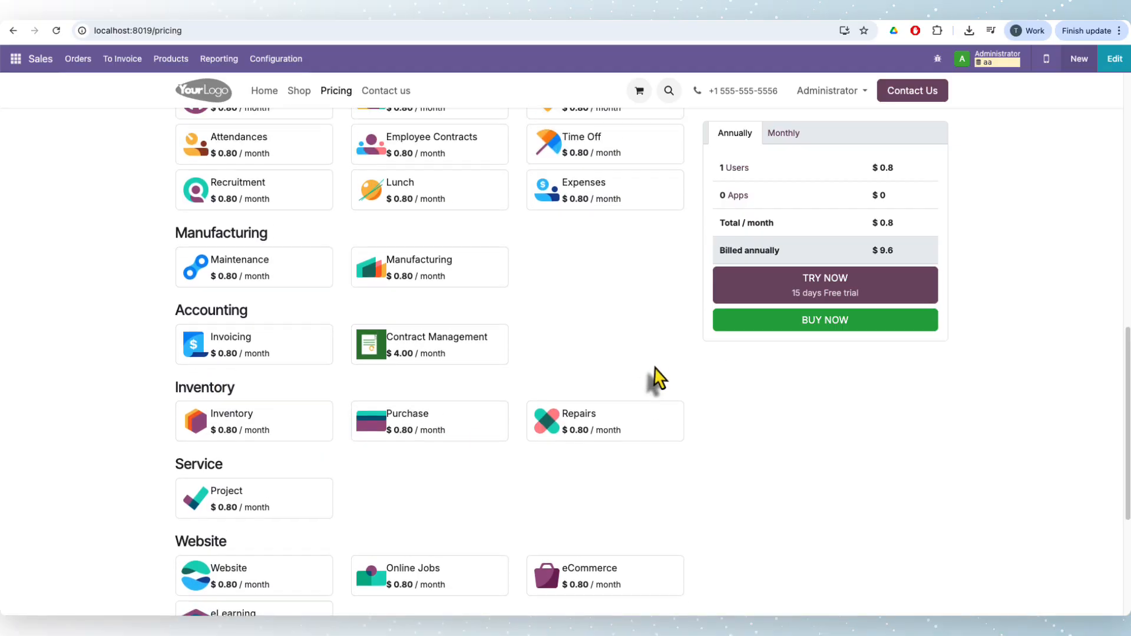
scroll(632, 476, up, 3)
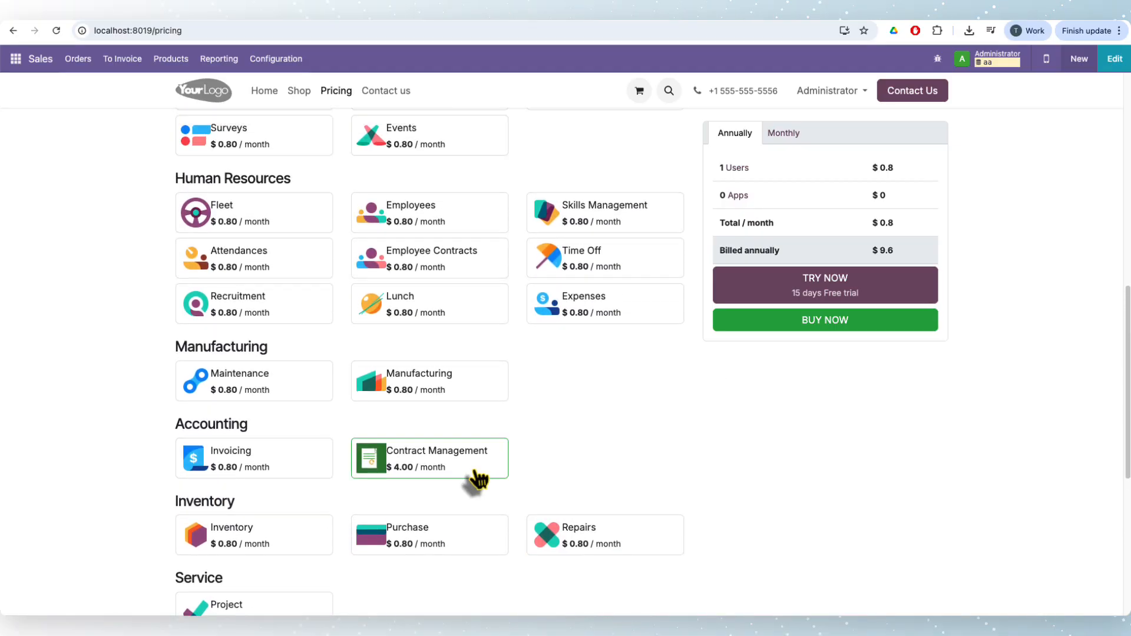
click(479, 470)
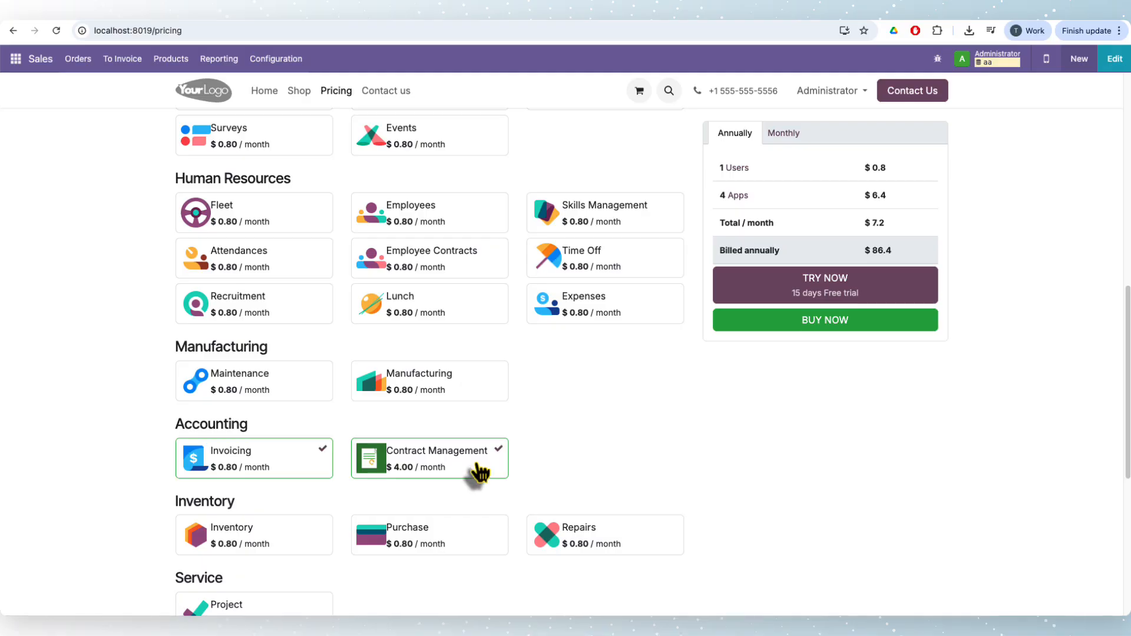
- Examine all categories on the Pricing page for apps selected along with Contract Management, and compare them with the app count in the price summary
scroll(628, 444, down, 1)
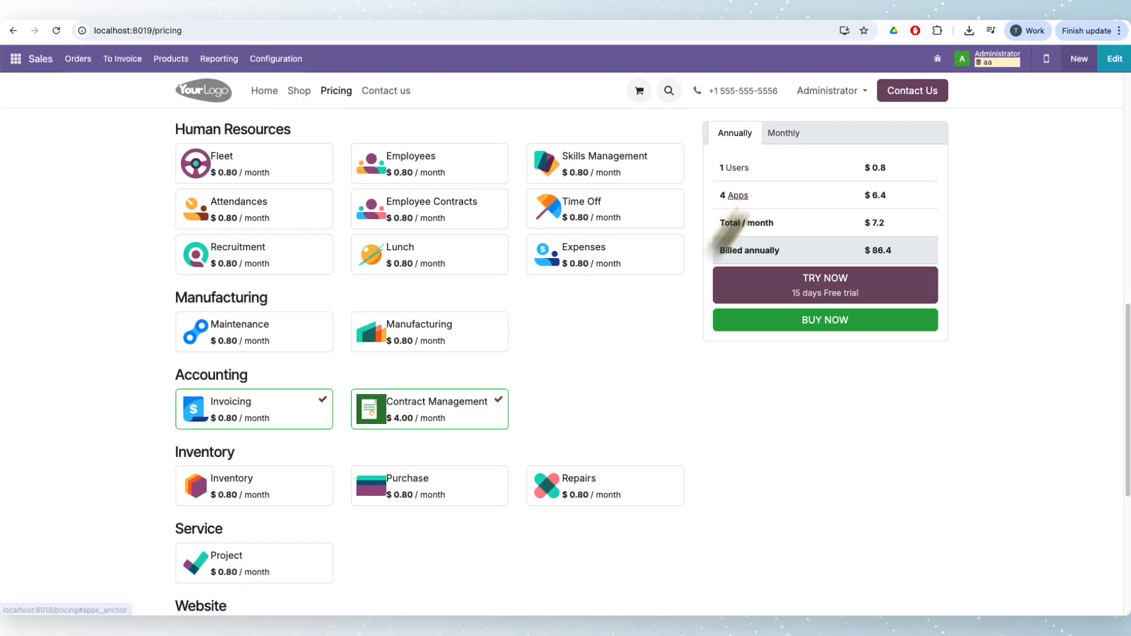
scroll(599, 407, down, 1)
scroll(601, 397, down, 4)
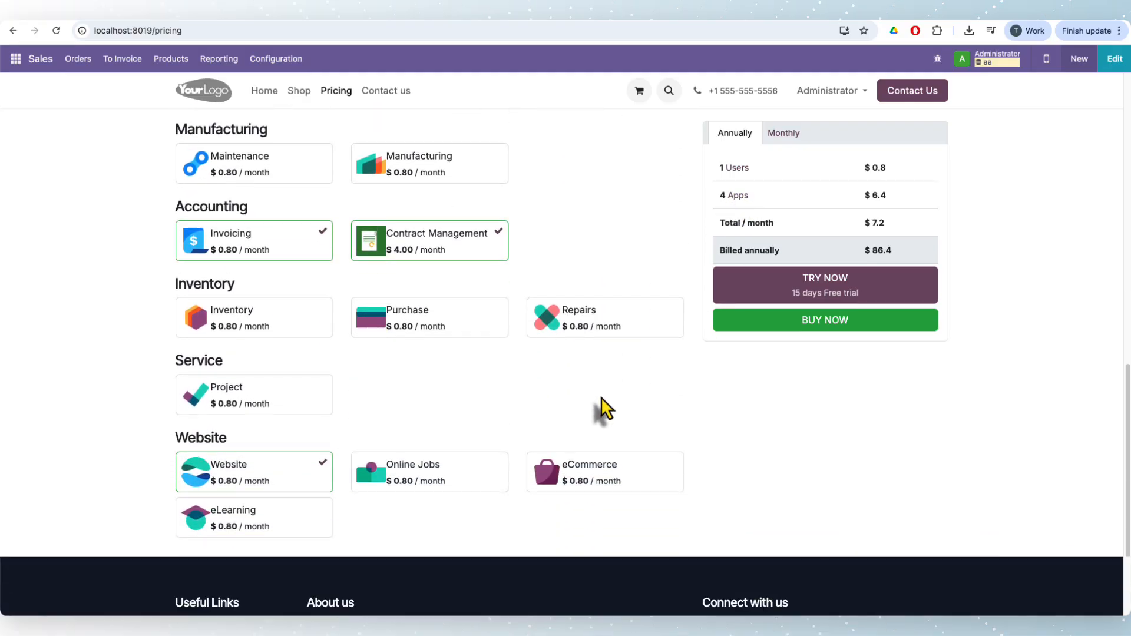
scroll(533, 409, up, 5)
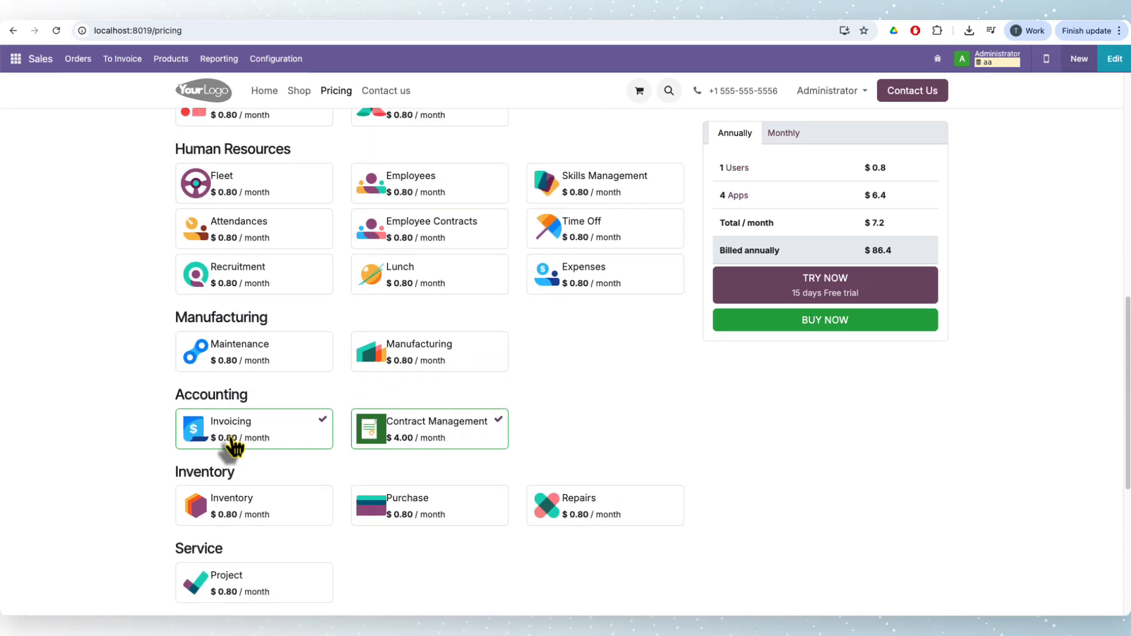
scroll(232, 446, up, 7)
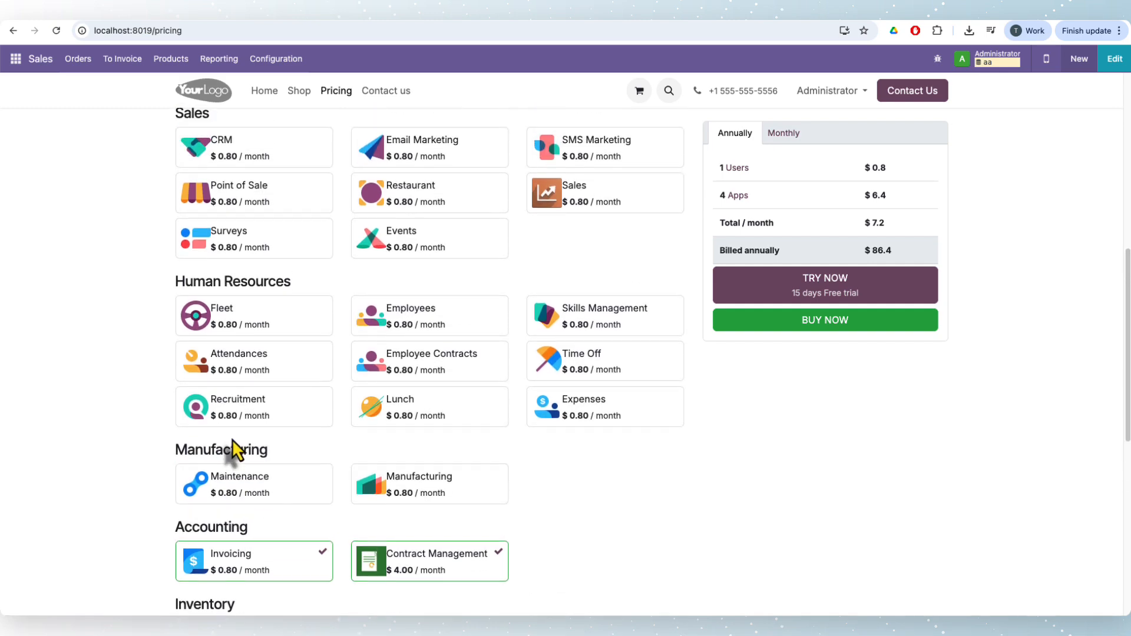
scroll(238, 450, up, 2)
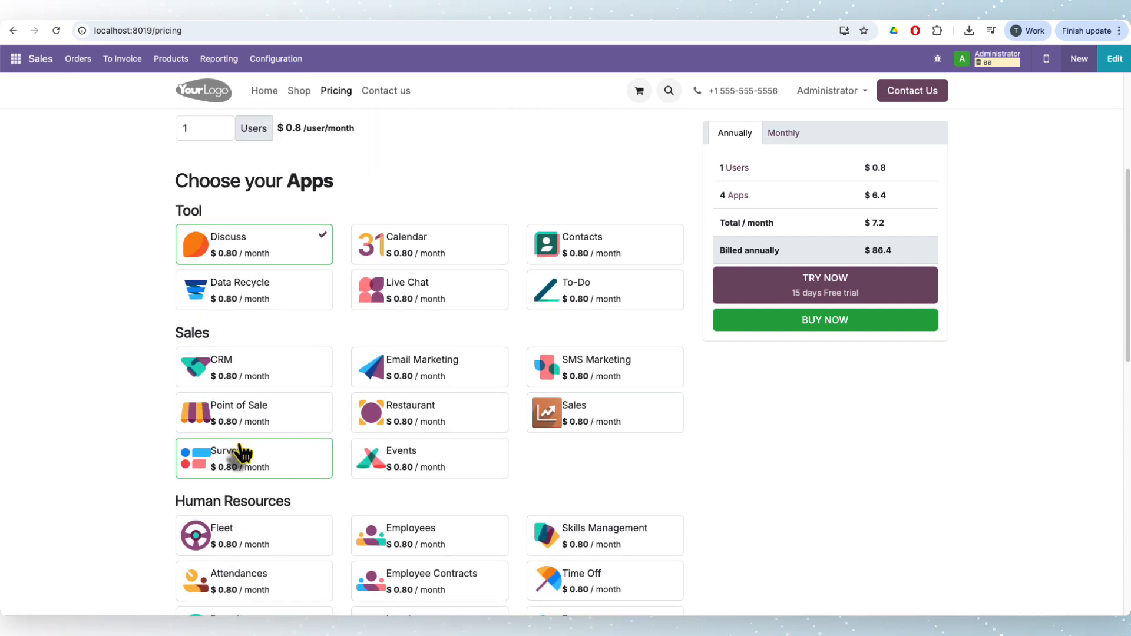
scroll(242, 454, down, 4)
scroll(114, 509, down, 2)
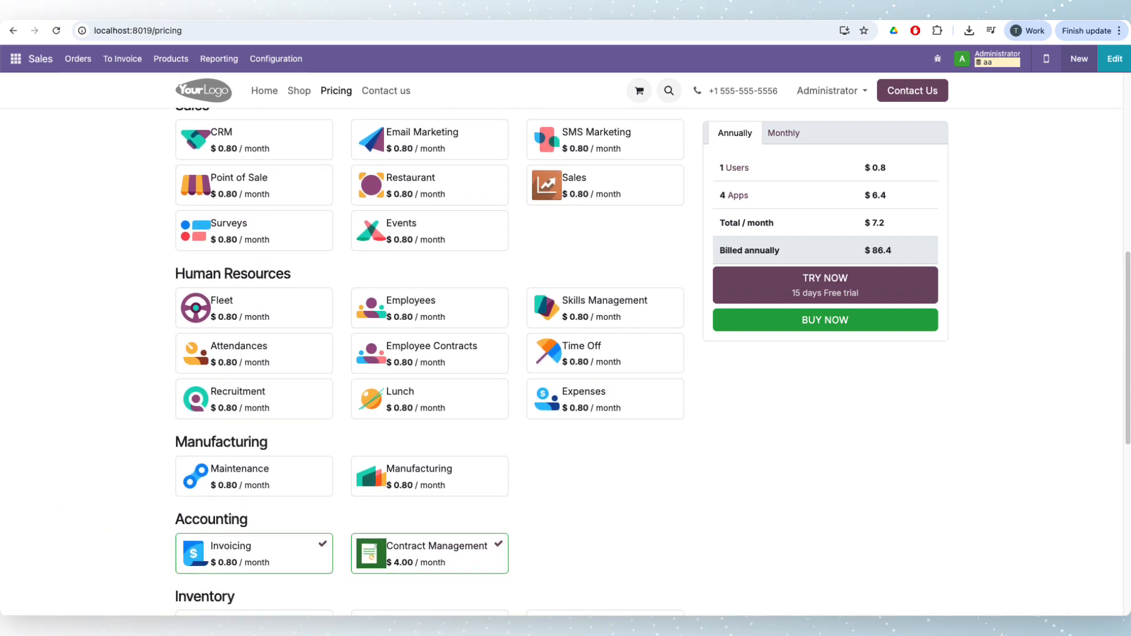
scroll(160, 522, up, 8)
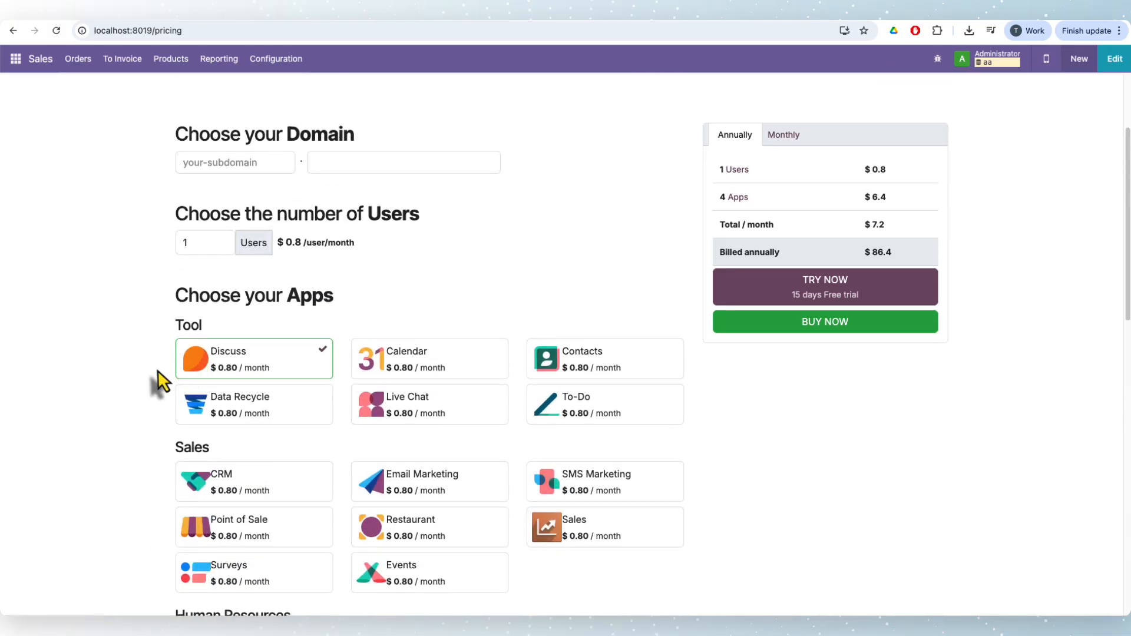
scroll(153, 388, down, 12)
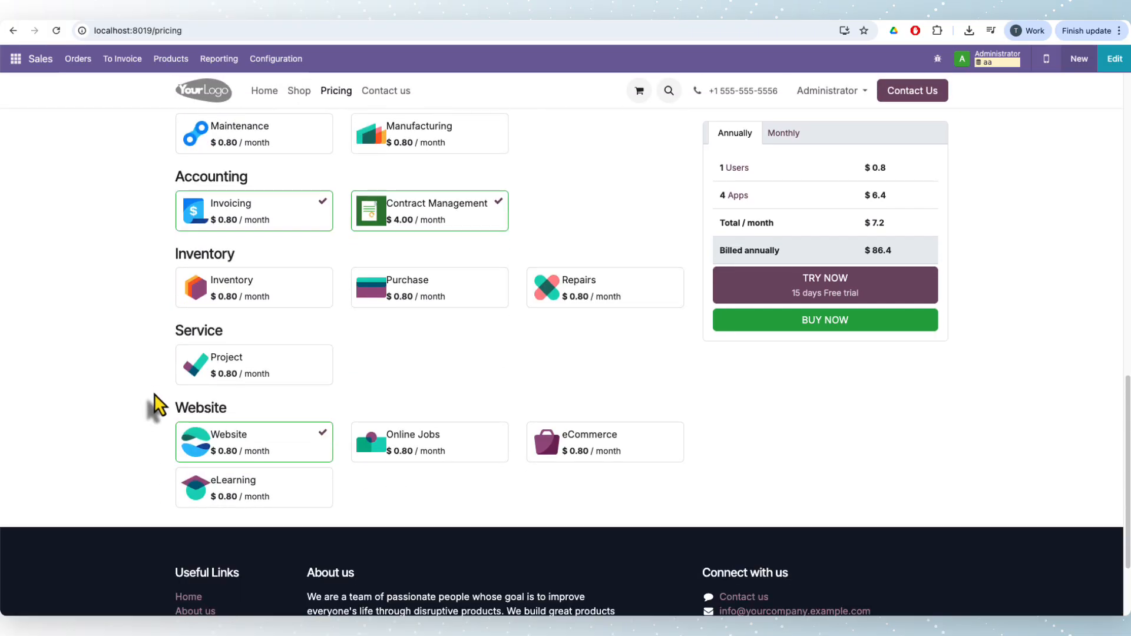
scroll(150, 414, up, 4)
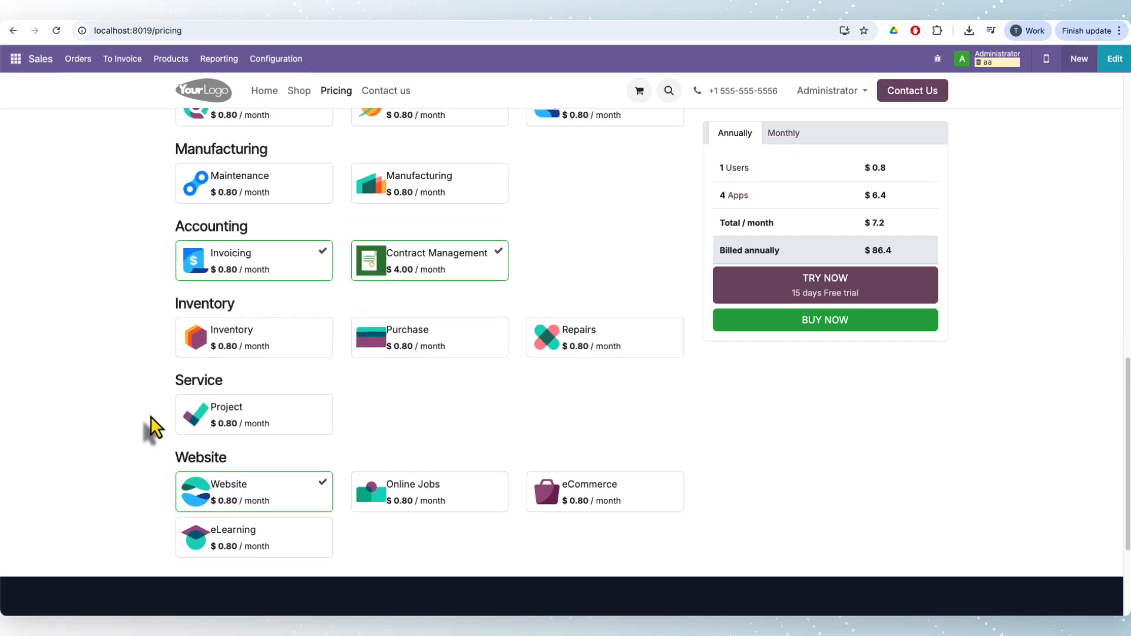
scroll(150, 416, up, 3)
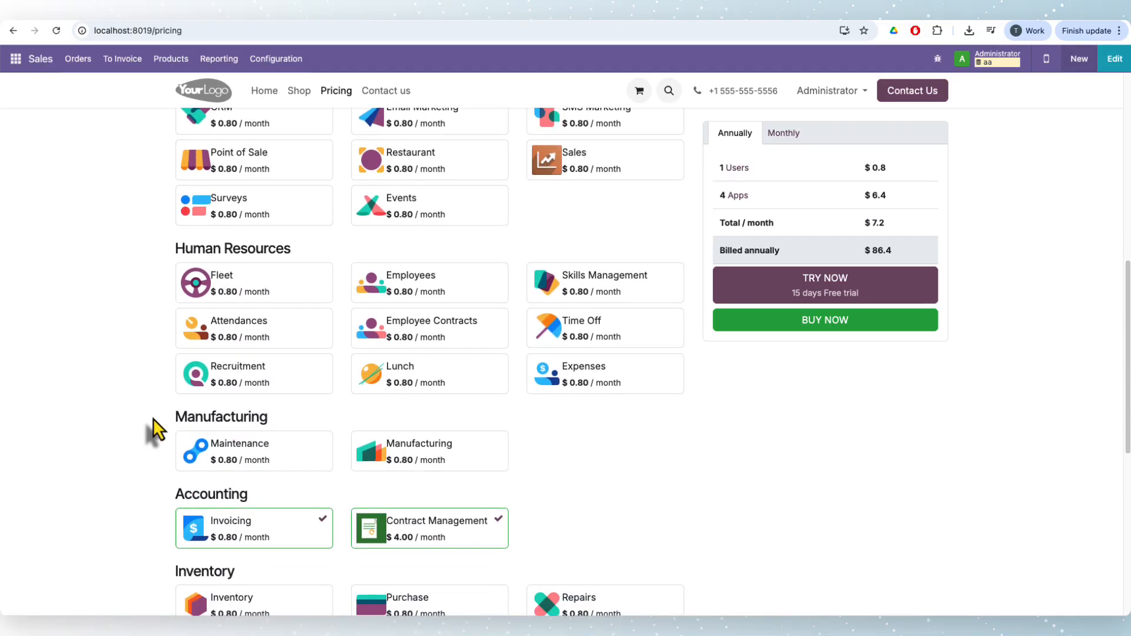
scroll(154, 420, up, 5)
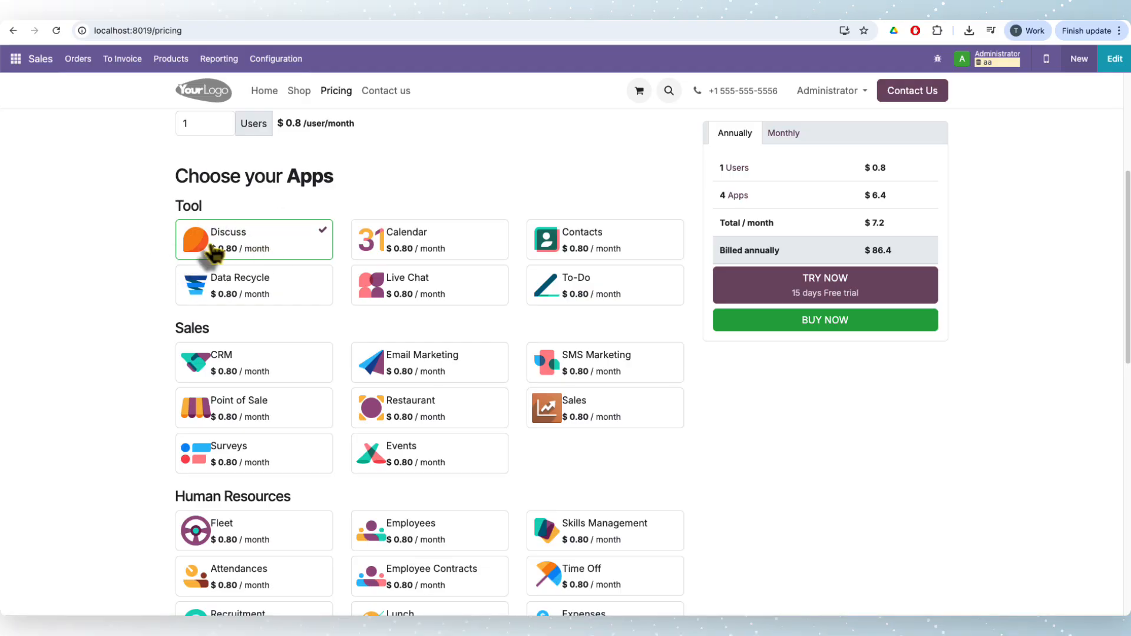
scroll(106, 359, down, 3)
scroll(107, 359, down, 4)
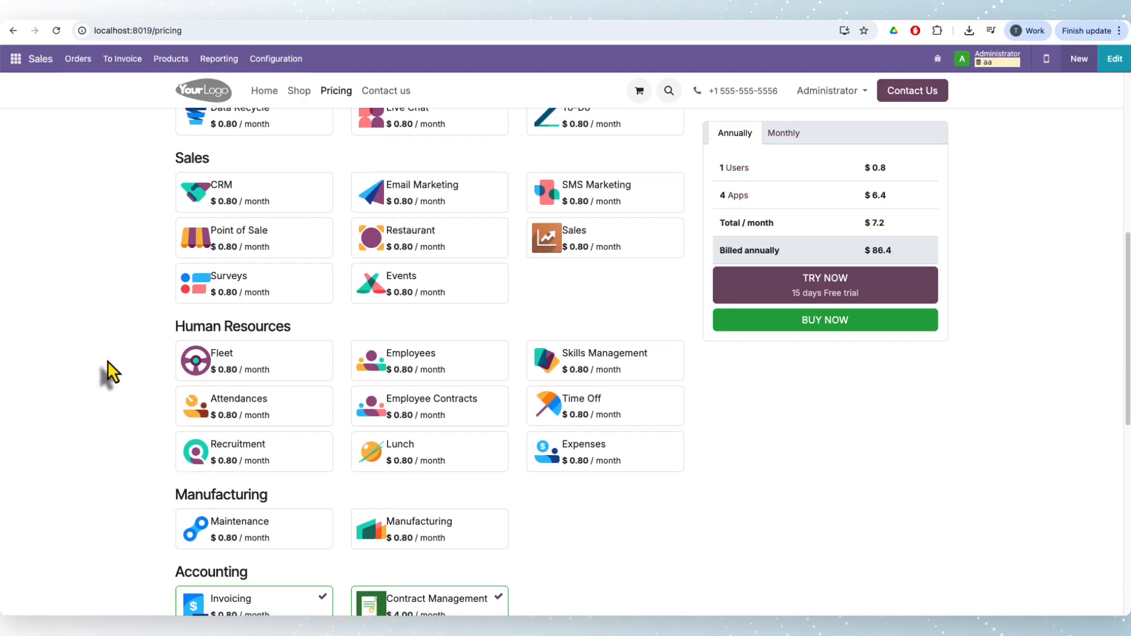
scroll(112, 377, down, 5)
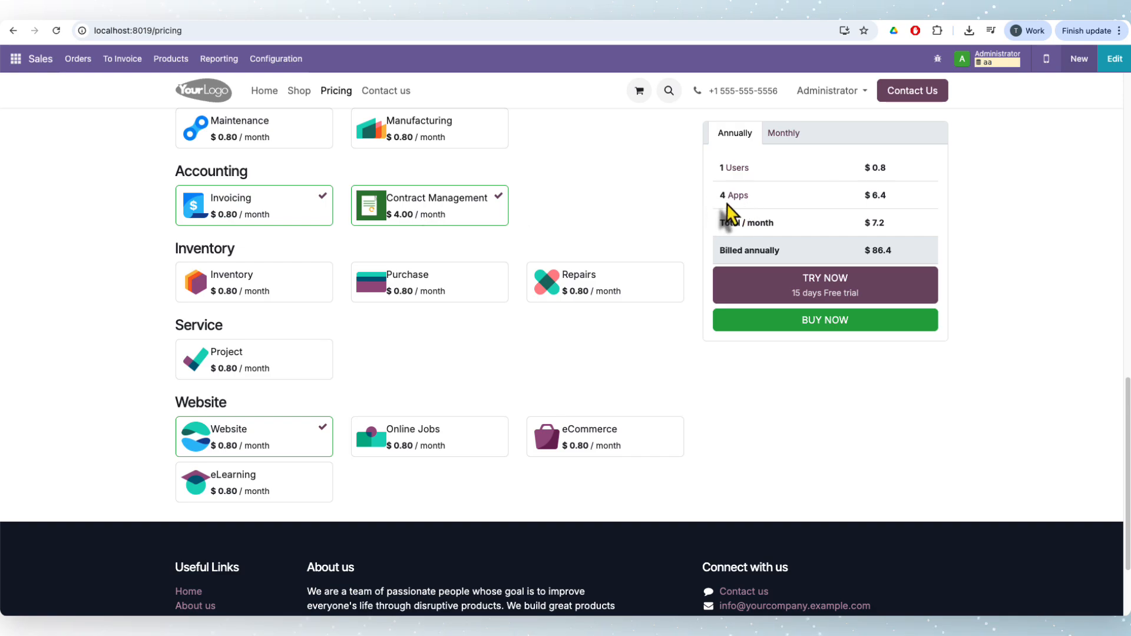
scroll(630, 239, up, 8)
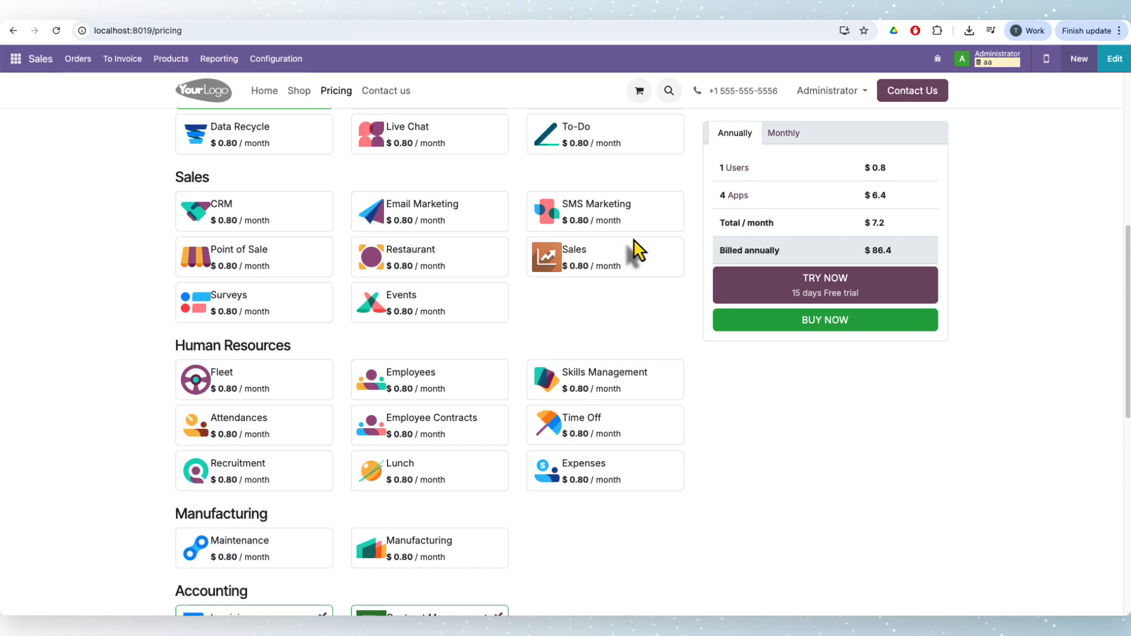
scroll(634, 239, up, 4)
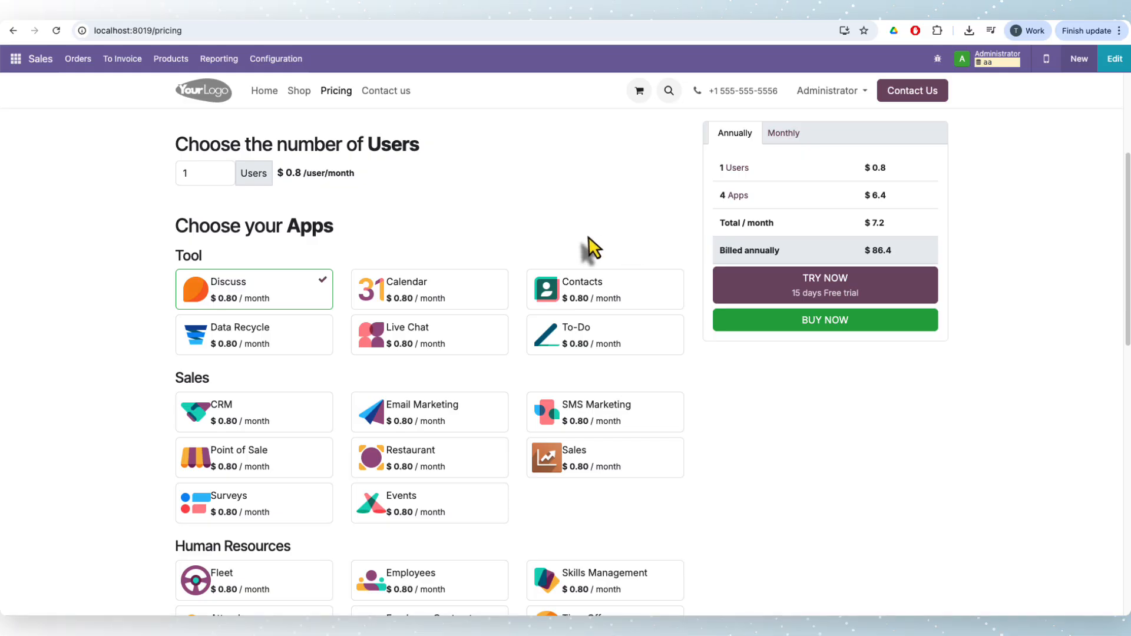
- Review the whole Pricing page once more, from the domain and user fields through every app category, including the prices per app
scroll(593, 321, down, 9)
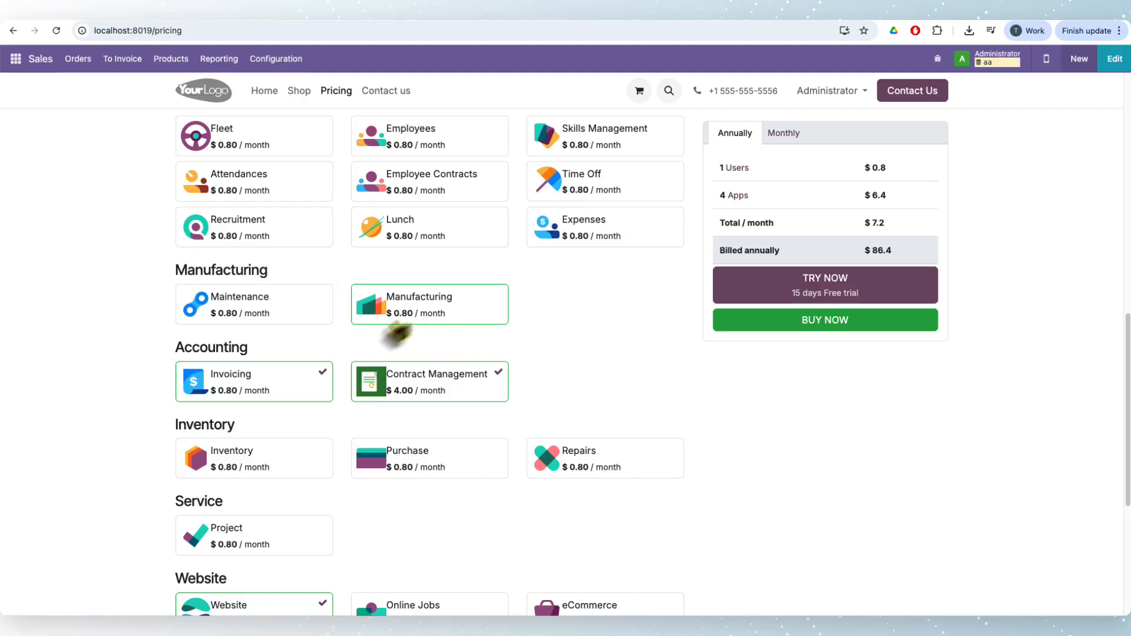
scroll(565, 371, up, 5)
scroll(567, 371, up, 10)
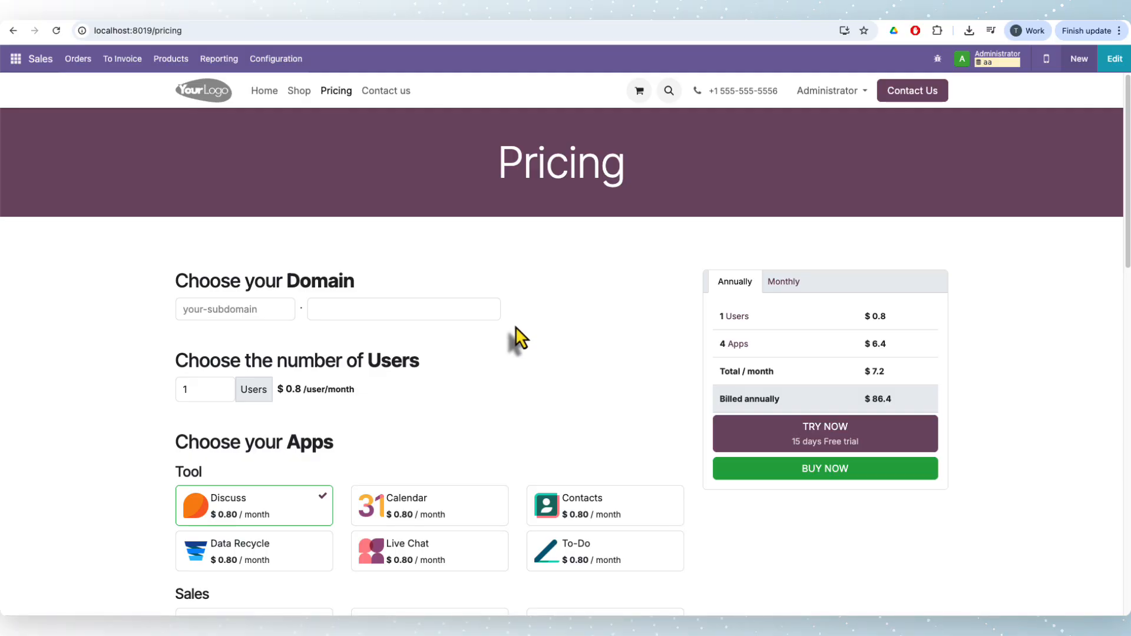
scroll(518, 330, down, 10)
scroll(520, 330, up, 8)
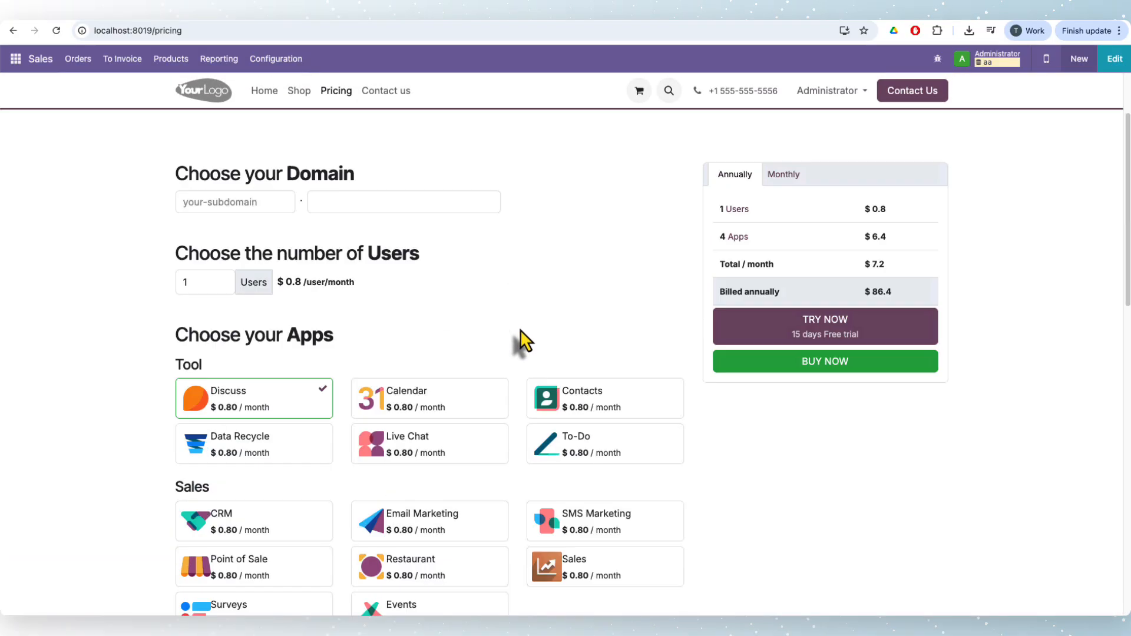
scroll(520, 330, up, 2)
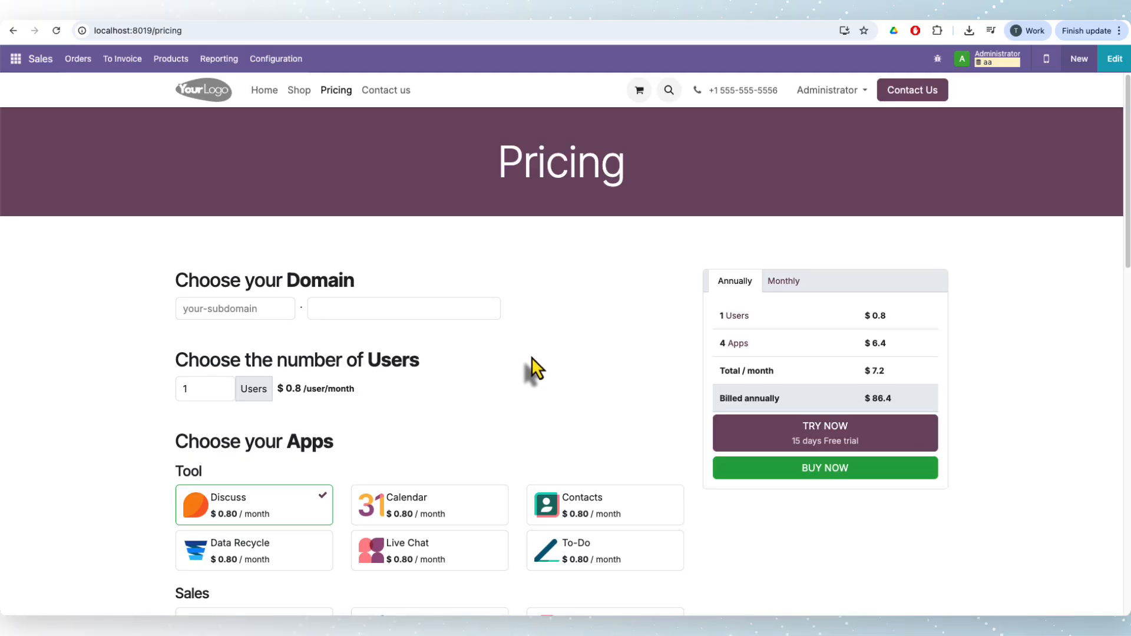
scroll(531, 357, down, 1)
scroll(531, 357, down, 13)
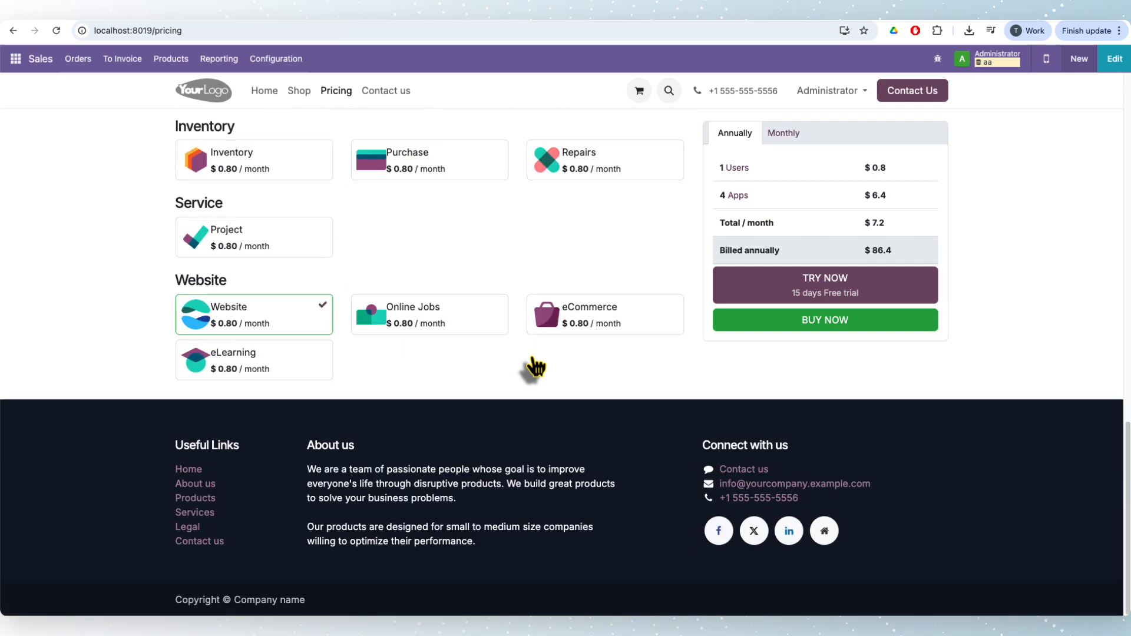
scroll(534, 365, up, 8)
scroll(536, 367, up, 7)
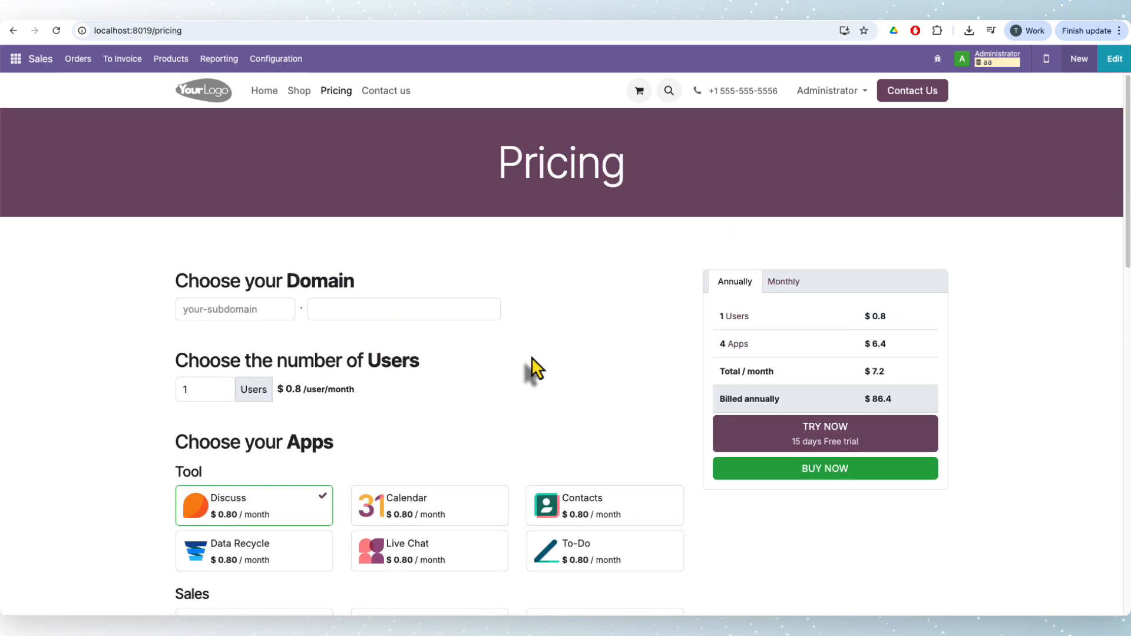
scroll(535, 368, down, 7)
scroll(535, 368, up, 7)
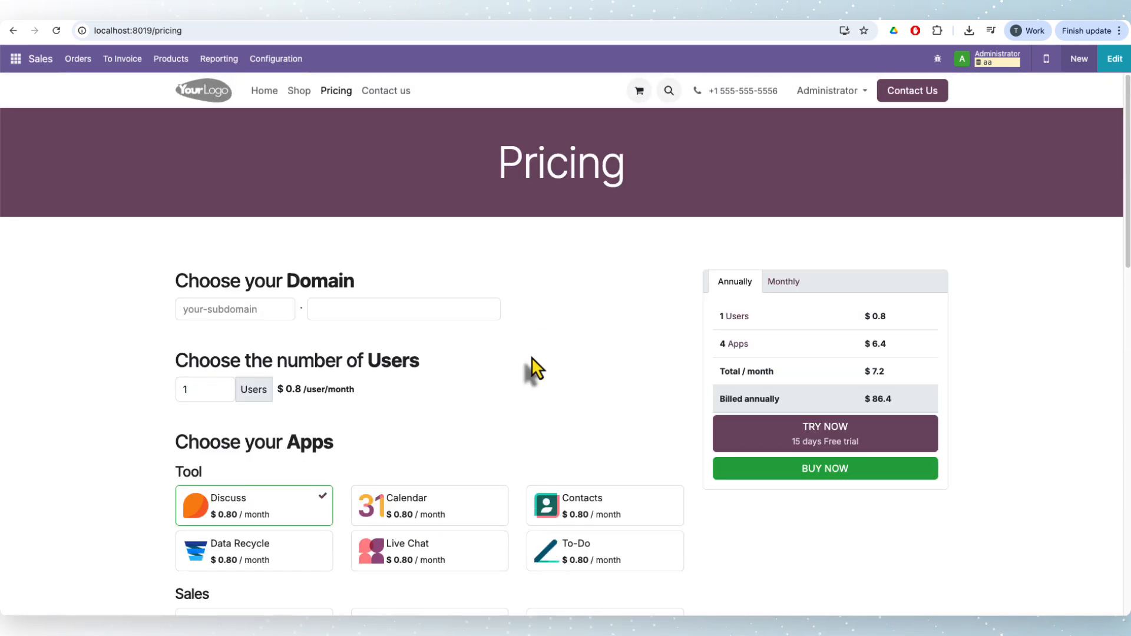